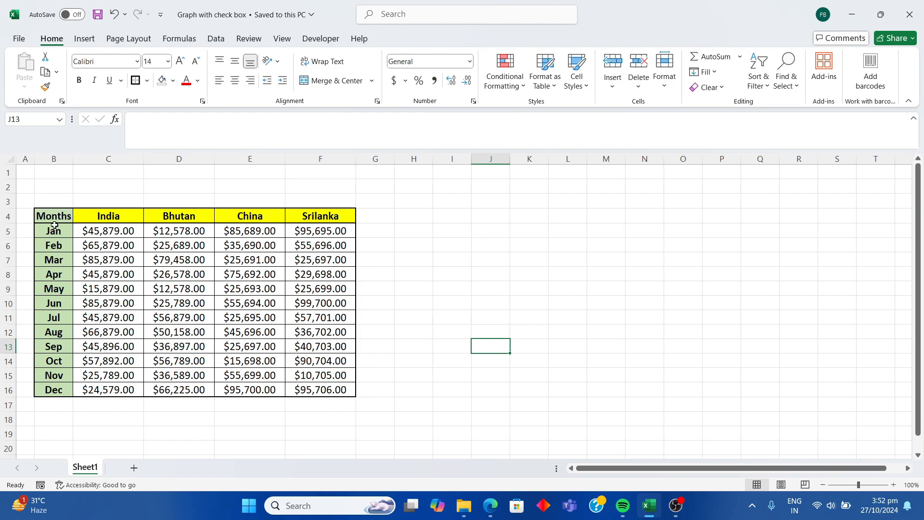
# - Copy the whole monthly sales table B4:F16 and paste it starting at cell H4
pyautogui.moveTo(51, 218); pyautogui.dragTo(326, 386)
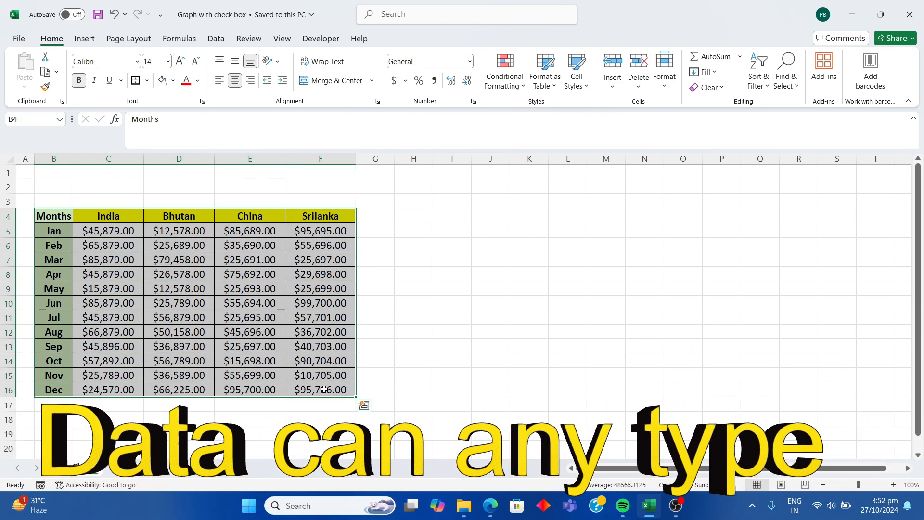
pyautogui.hotkey('ctrl', 'c')
pyautogui.click(411, 217)
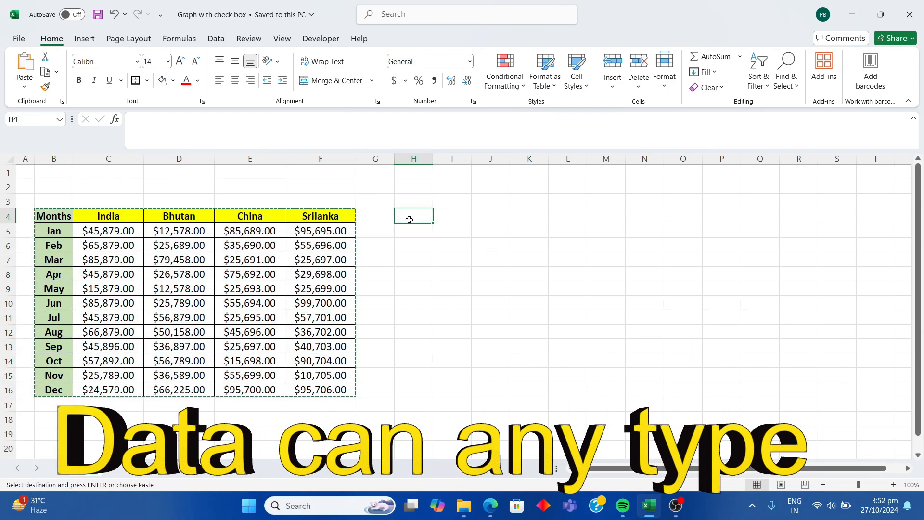
pyautogui.press('Return')
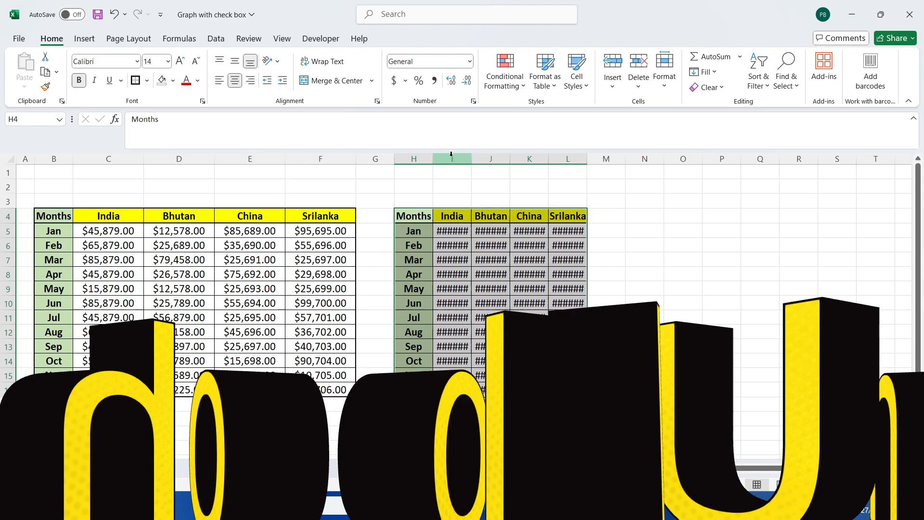
# - Widen columns I through L so the copied table's currency values fit
pyautogui.moveTo(453, 158); pyautogui.dragTo(588, 159)
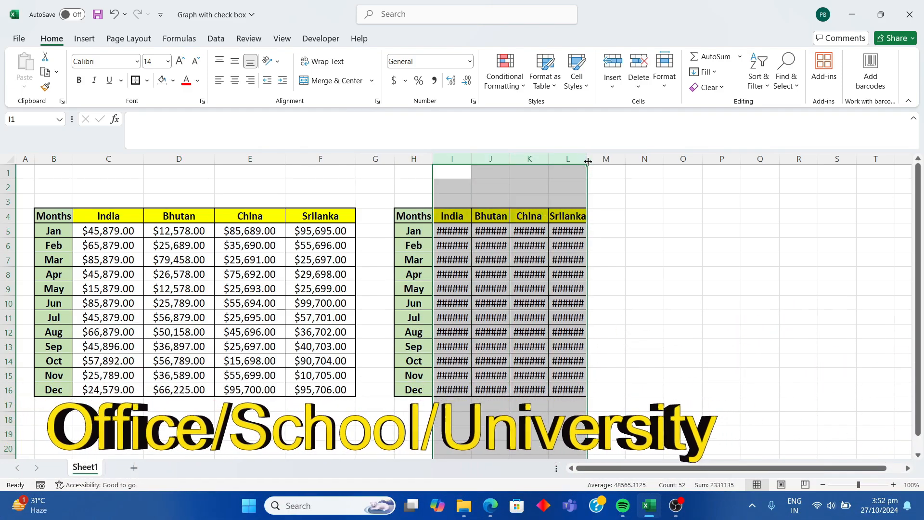
pyautogui.doubleClick(588, 159)
pyautogui.moveTo(660, 160); pyautogui.dragTo(676, 160)
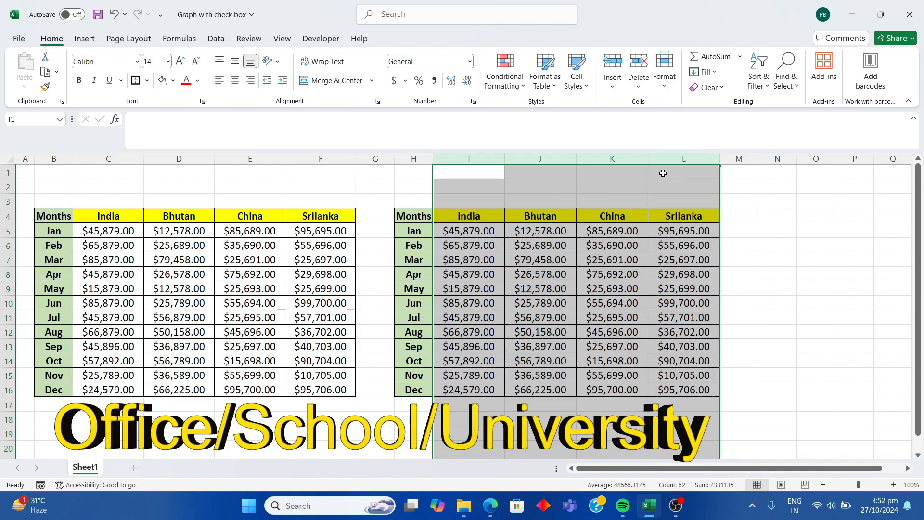
# - Clear the values in I5:L16 of the copied table, keeping its month and country headings
pyautogui.click(556, 275)
pyautogui.moveTo(465, 234); pyautogui.dragTo(679, 391)
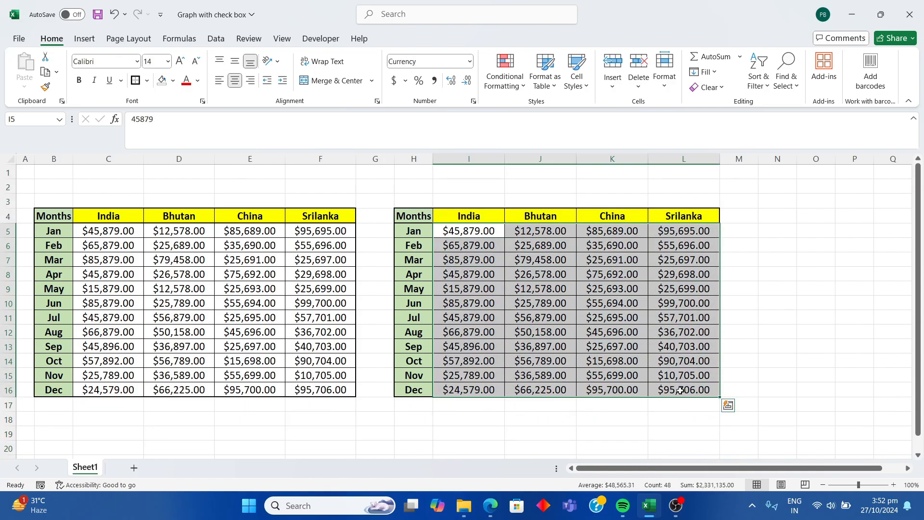
pyautogui.press('Delete')
pyautogui.click(527, 304)
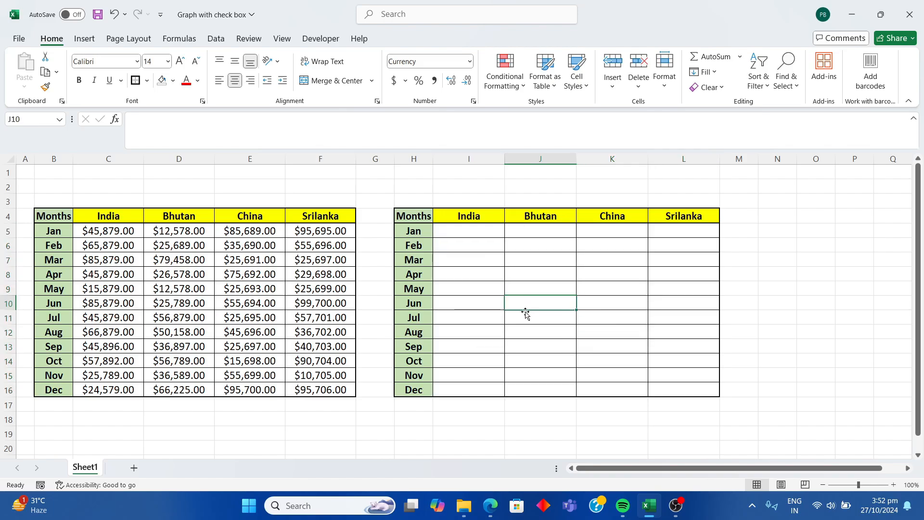
# - Insert a form control check box in cell I2, above the copied table's India column
pyautogui.click(461, 184)
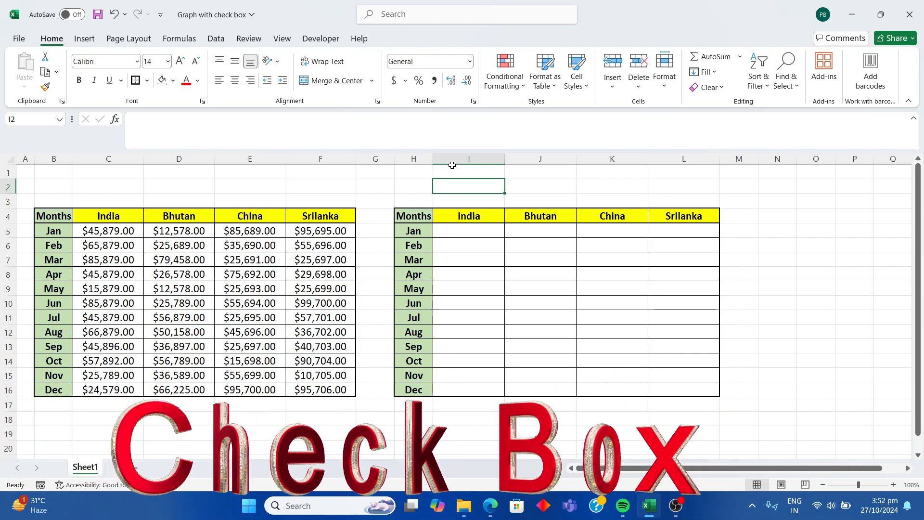
pyautogui.click(320, 43)
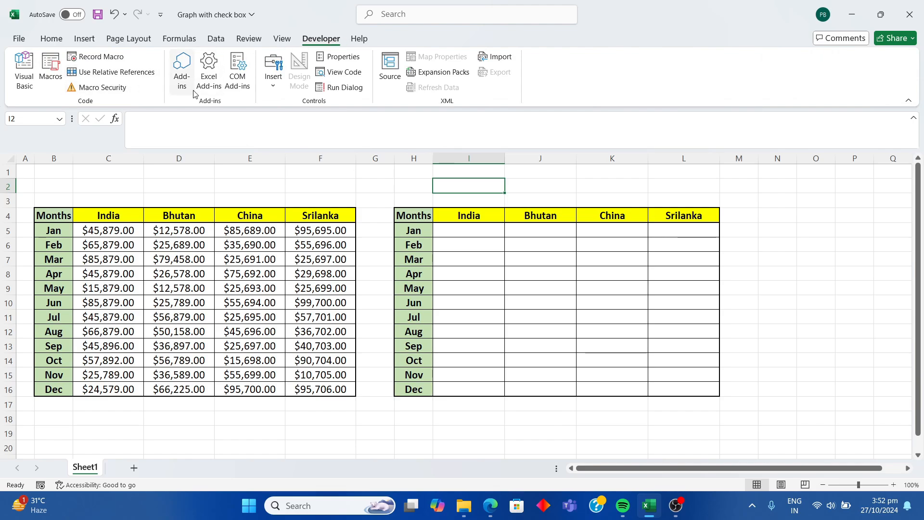
pyautogui.click(276, 79)
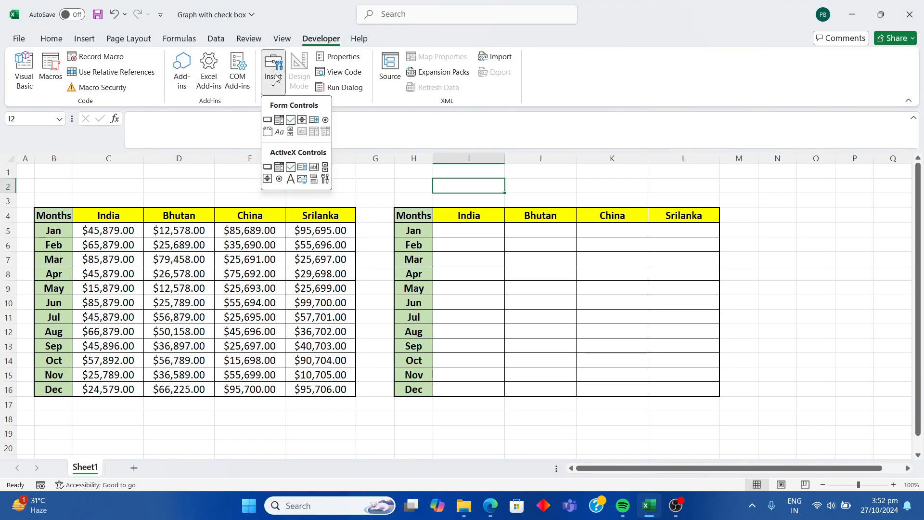
pyautogui.click(290, 120)
pyautogui.click(444, 181)
pyautogui.click(527, 187)
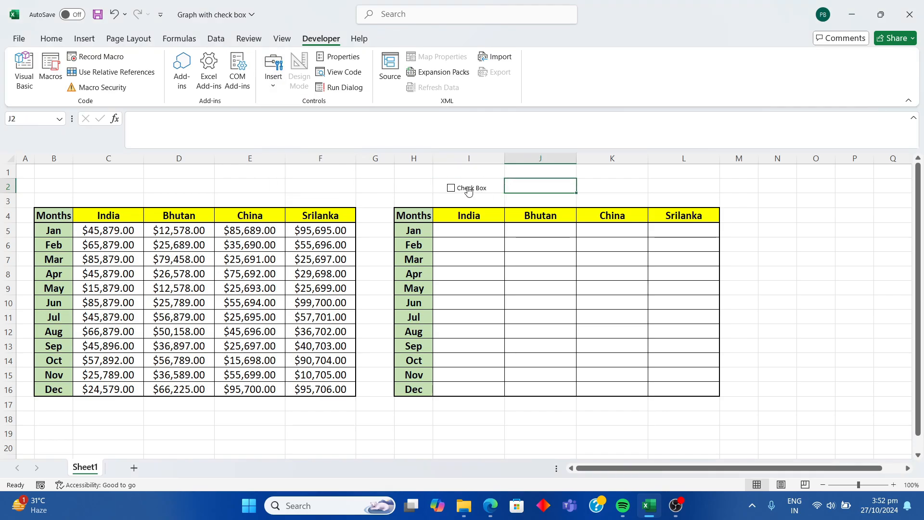
# - Copy the check box into cells J2, K2 and L2, above the Bhutan, China and Srilanka columns
pyautogui.rightClick(465, 190)
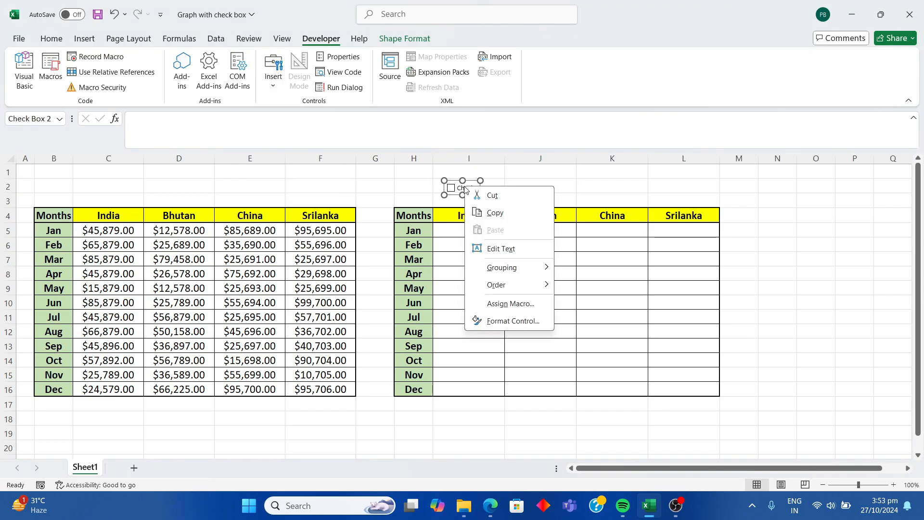
pyautogui.click(494, 214)
pyautogui.click(526, 185)
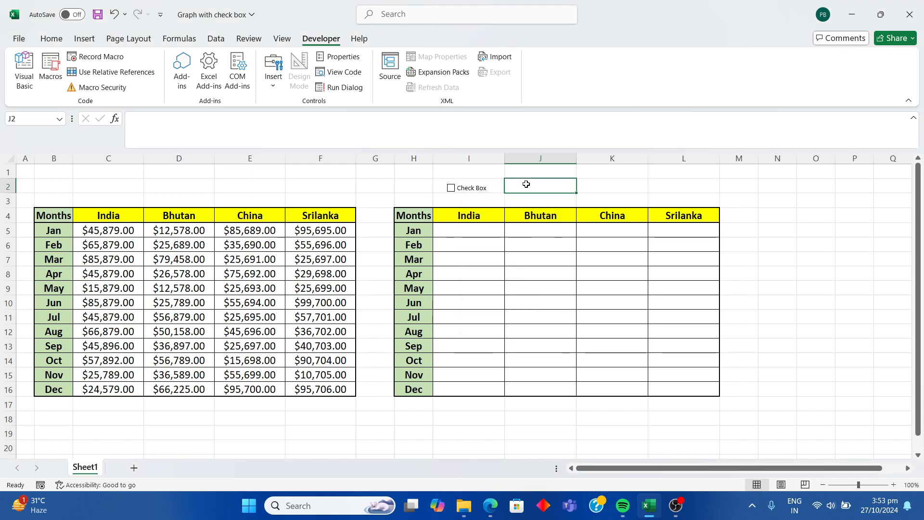
pyautogui.hotkey('ctrl', 'v')
pyautogui.click(598, 184)
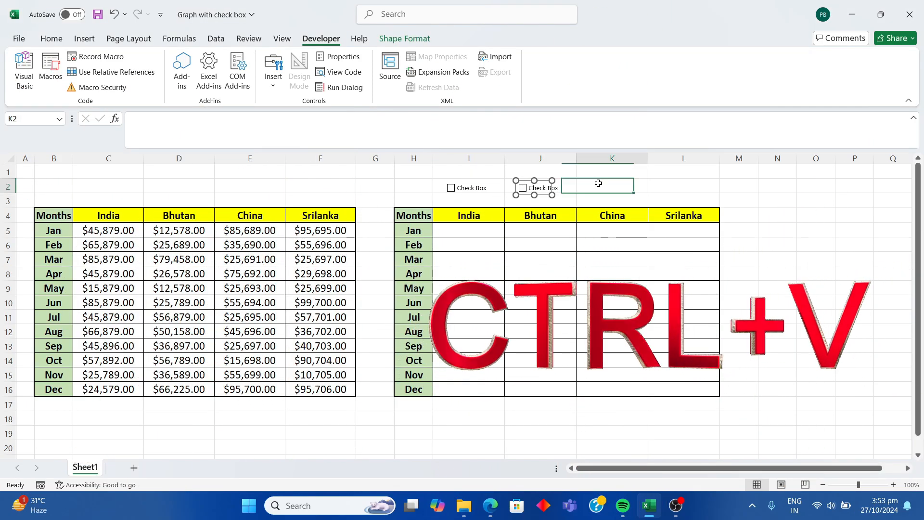
pyautogui.hotkey('ctrl', 'v')
pyautogui.click(667, 188)
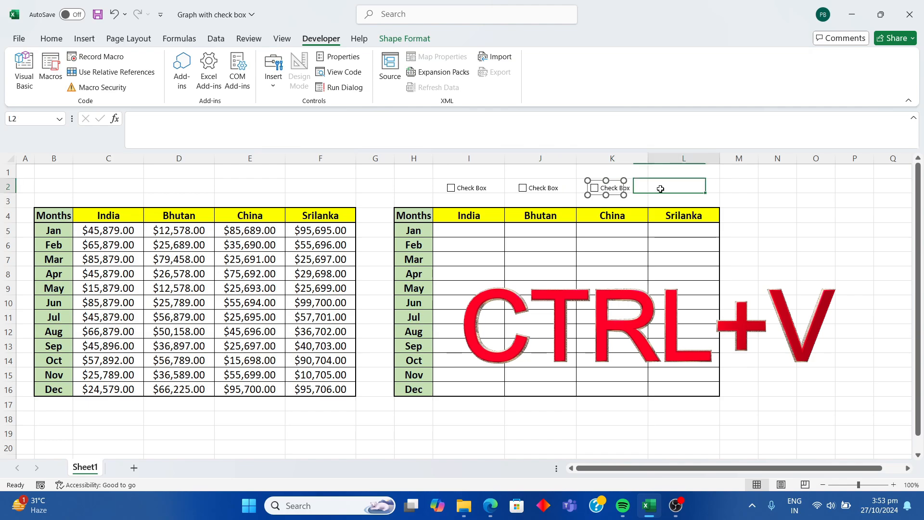
pyautogui.hotkey('ctrl', 'v')
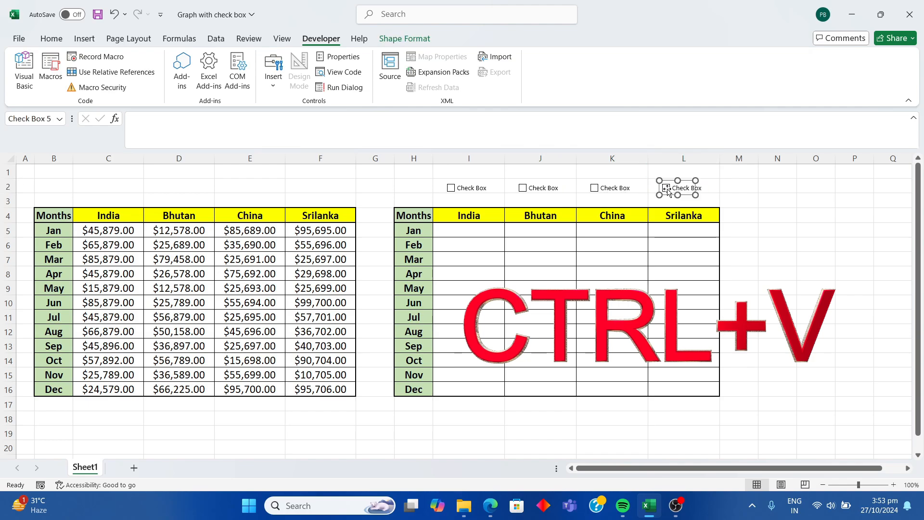
pyautogui.click(769, 199)
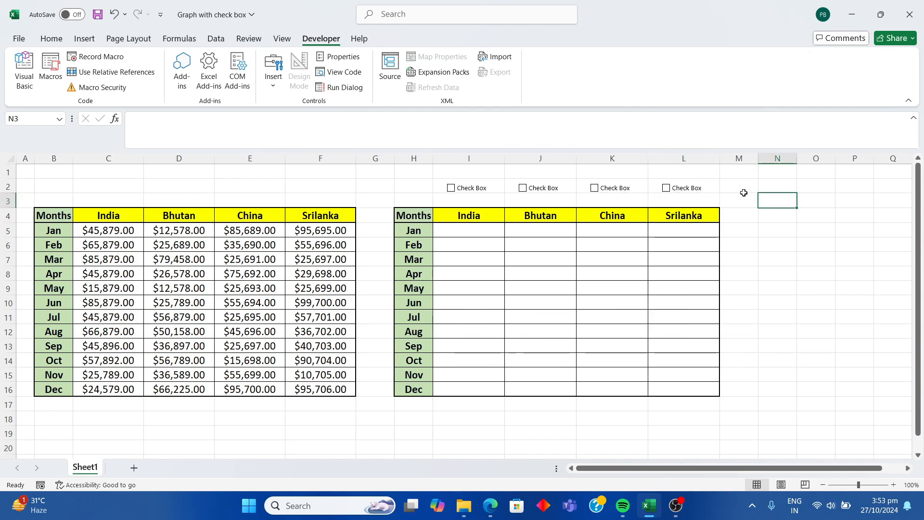
# - Change the label of the check box above the India column to "Indian"
pyautogui.rightClick(477, 192)
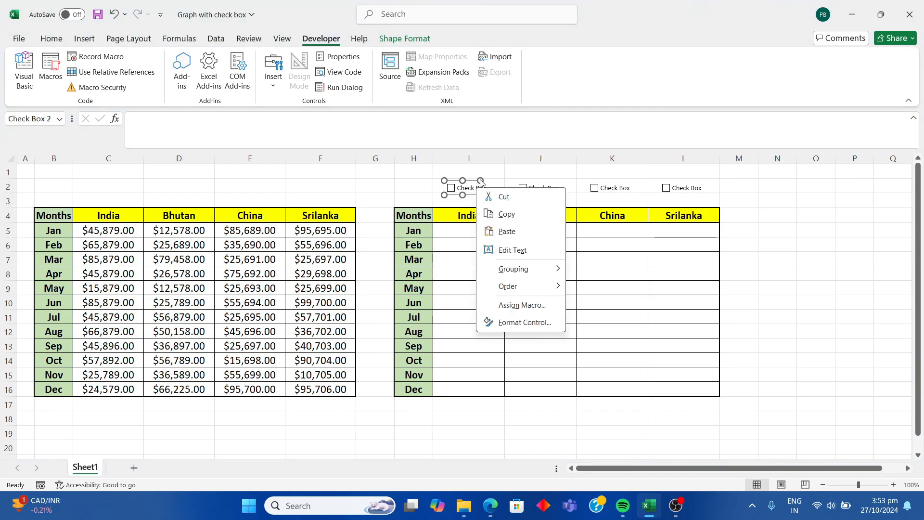
pyautogui.click(509, 249)
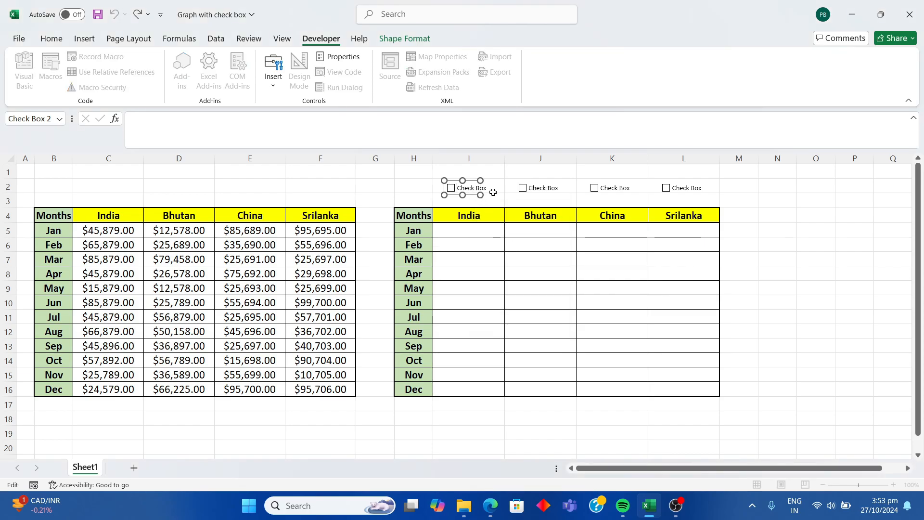
pyautogui.press('Delete')
pyautogui.press('Delete')
pyautogui.press('Delete')
pyautogui.press('Delete')
pyautogui.press('Delete')
pyautogui.press('Delete')
pyautogui.press('Delete')
pyautogui.press('Delete')
pyautogui.press('Delete')
pyautogui.press('Delete')
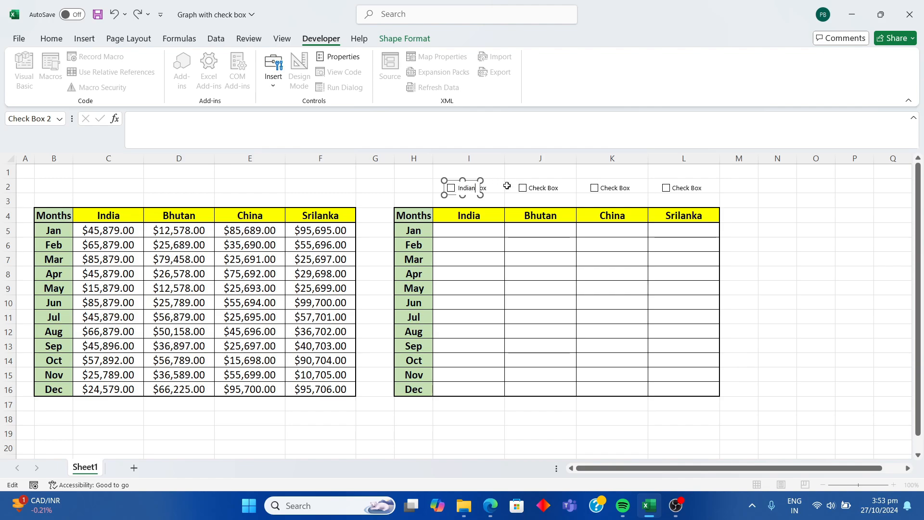
pyautogui.press('Delete')
pyautogui.press('Delete')
# - Relabel the remaining three check boxes as Bhutan, China and Srilanka to match their columns
pyautogui.click(542, 187)
pyautogui.rightClick(681, 187)
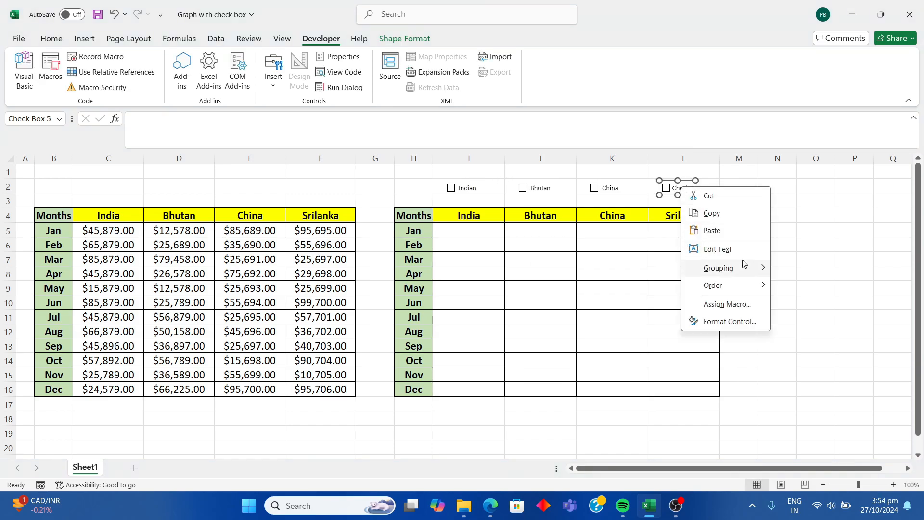
pyautogui.click(734, 251)
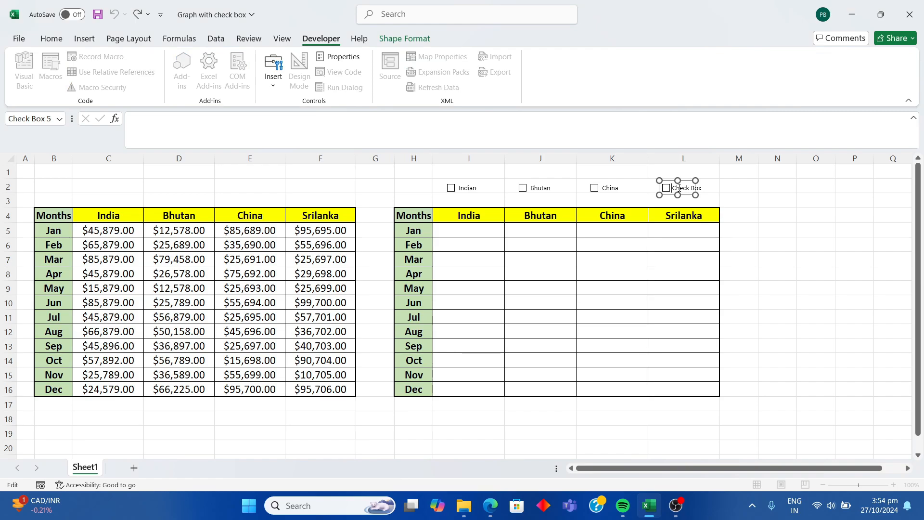
pyautogui.press('Delete')
pyautogui.press('Delete')
pyautogui.press('Delete')
pyautogui.press('Delete')
pyautogui.press('Delete')
pyautogui.press('Delete')
pyautogui.press('Delete')
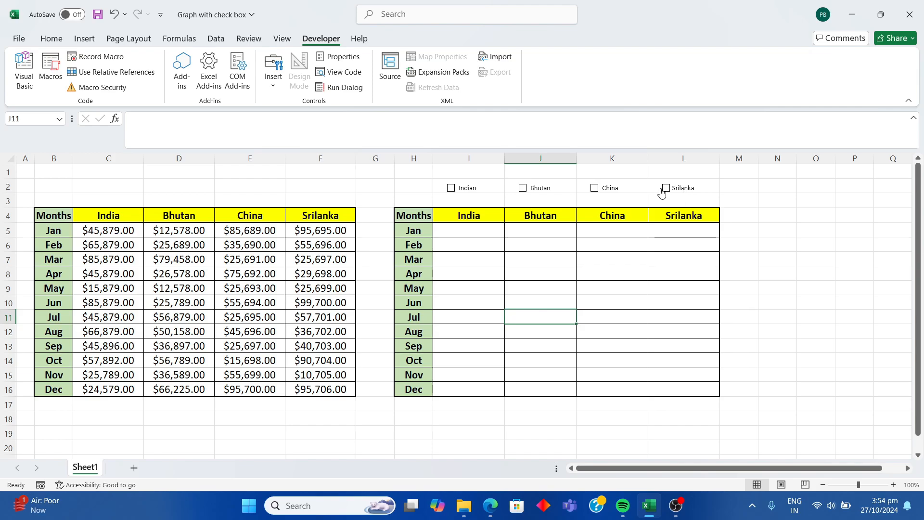
# - Link the Indian check box to cell $I$3 in its control format settings
pyautogui.rightClick(464, 191)
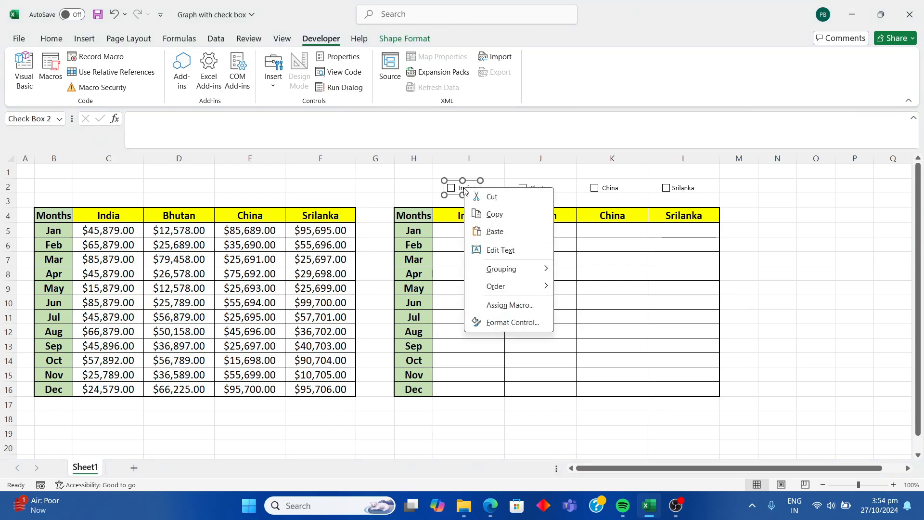
pyautogui.click(501, 327)
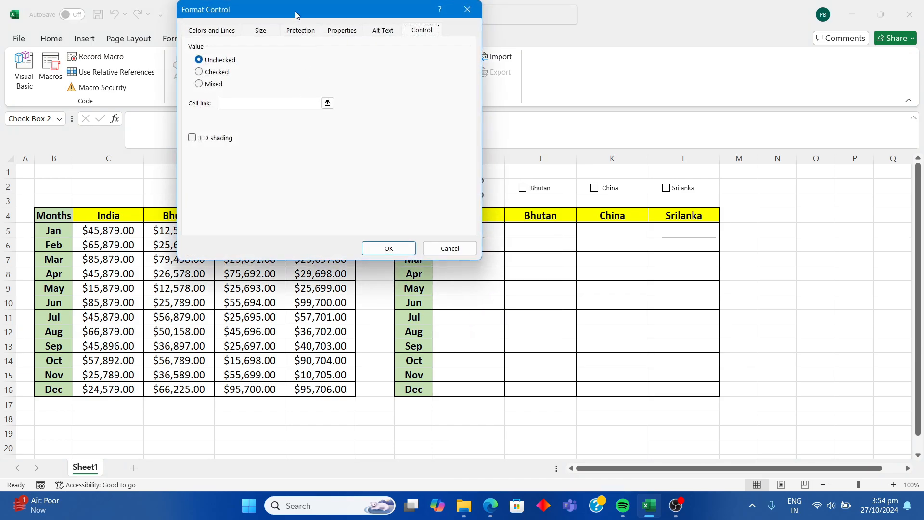
pyautogui.moveTo(295, 14); pyautogui.dragTo(179, 56)
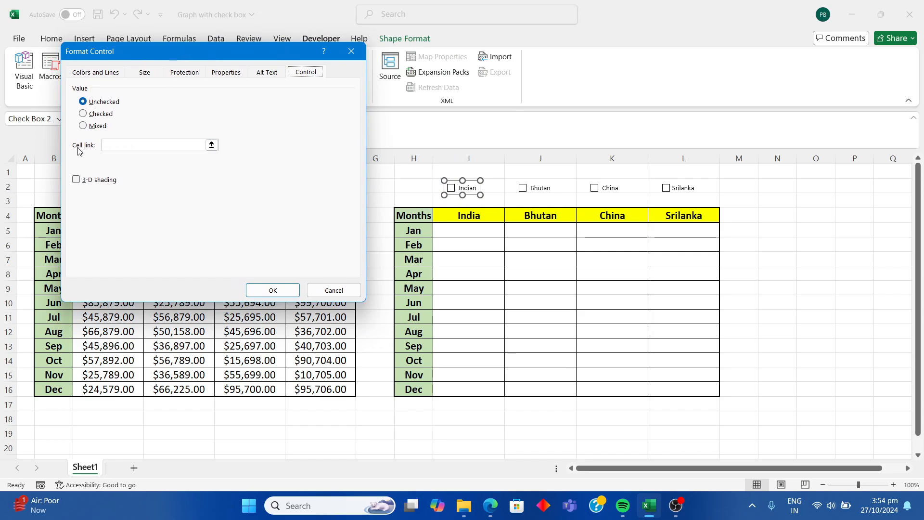
pyautogui.click(120, 144)
pyautogui.click(132, 145)
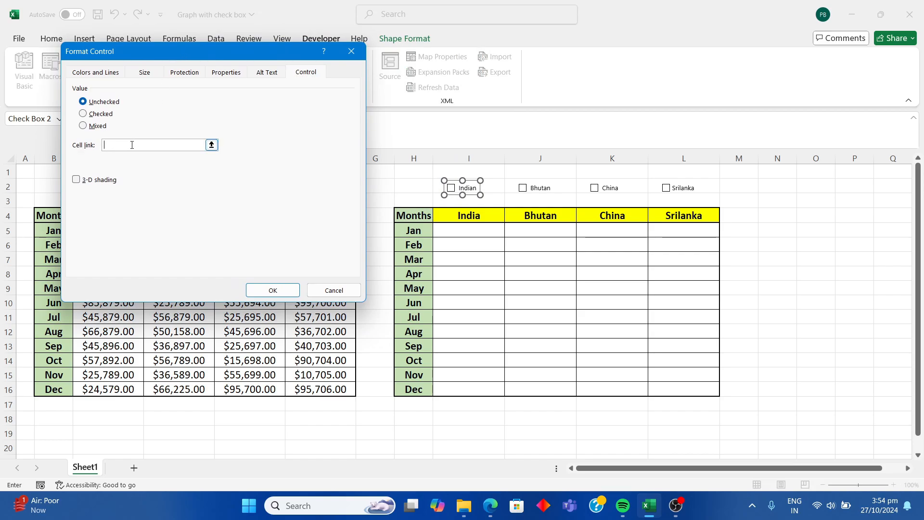
pyautogui.click(458, 201)
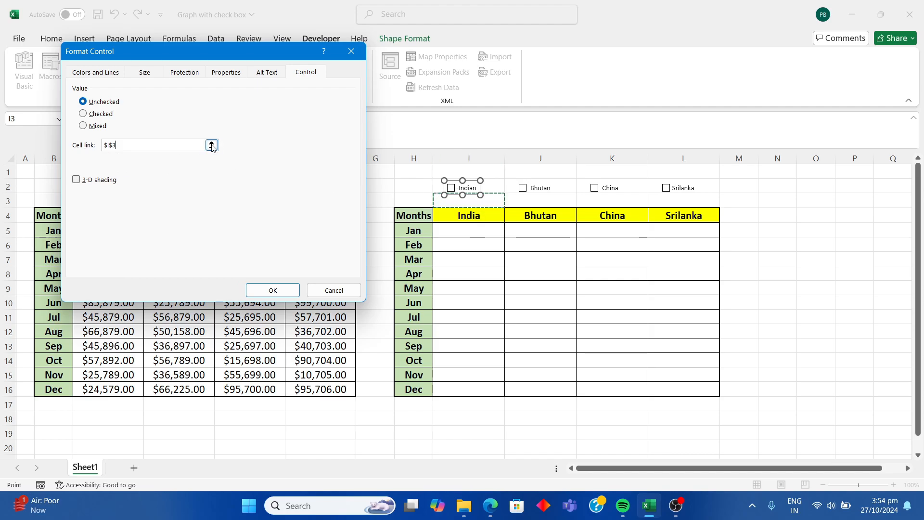
pyautogui.click(268, 291)
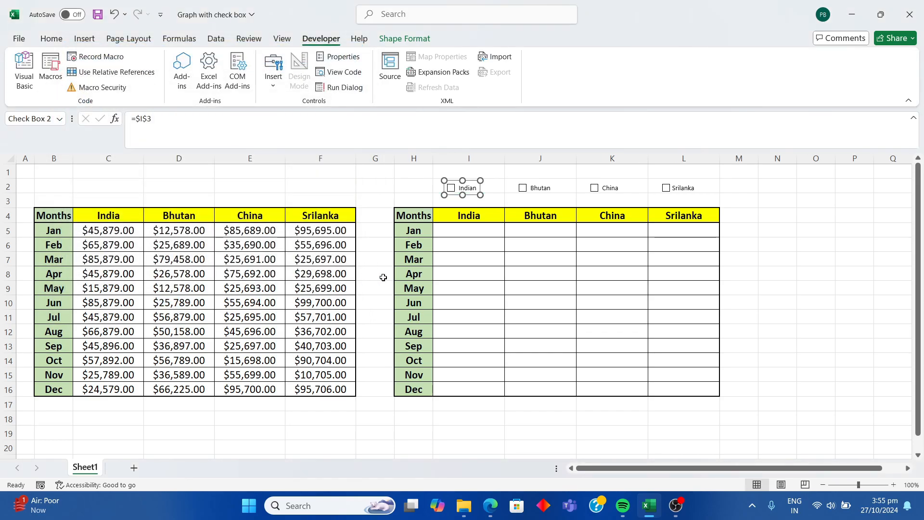
pyautogui.click(510, 278)
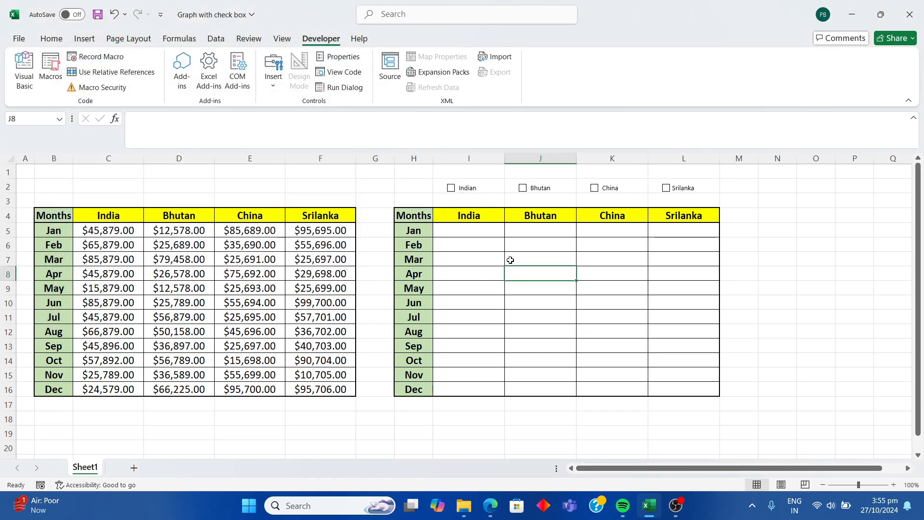
# - Link the Bhutan check box to cell $J$3 in its control format settings
pyautogui.click(530, 200)
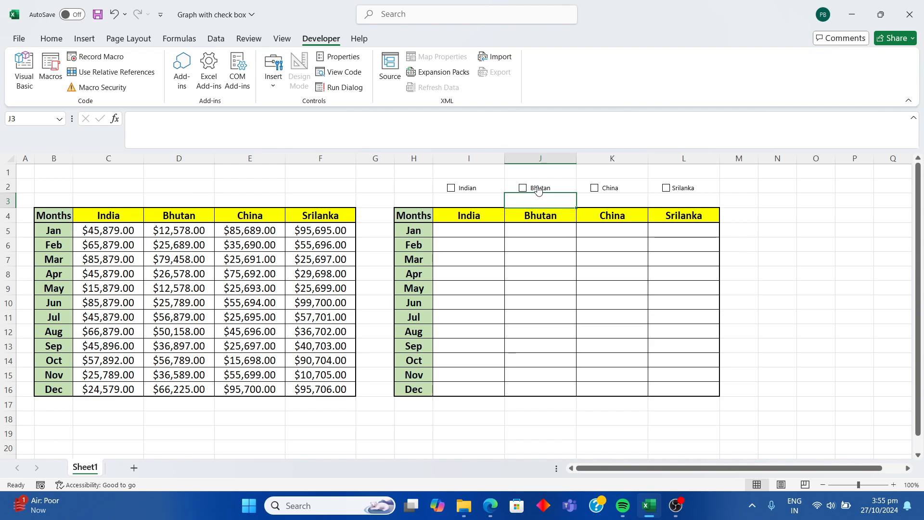
pyautogui.rightClick(538, 190)
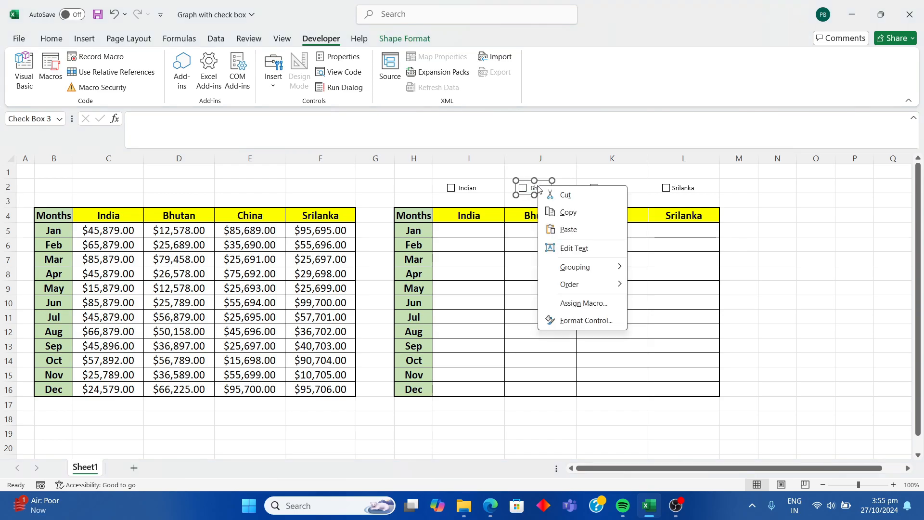
pyautogui.click(578, 321)
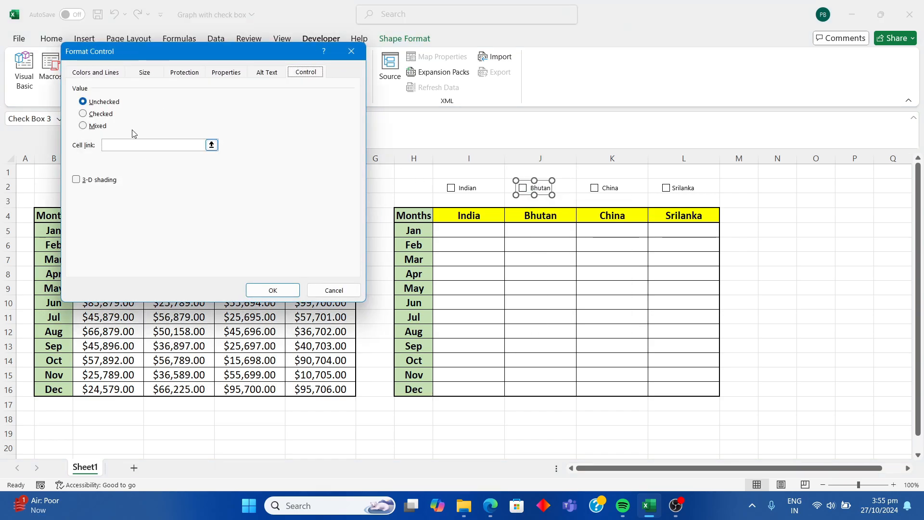
pyautogui.click(151, 144)
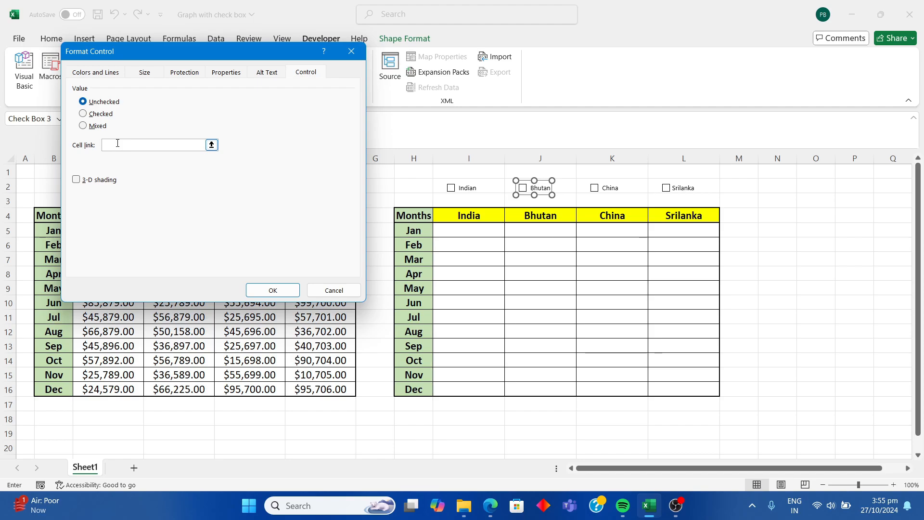
pyautogui.click(525, 203)
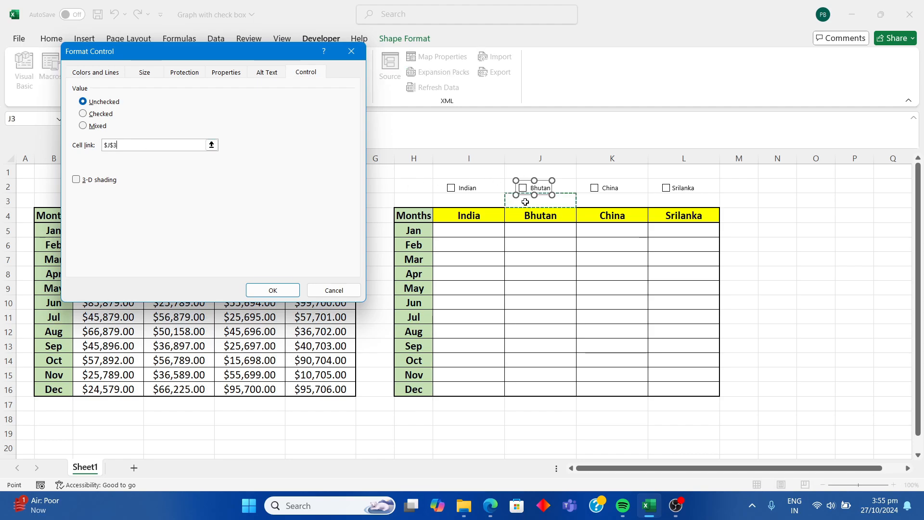
pyautogui.click(272, 289)
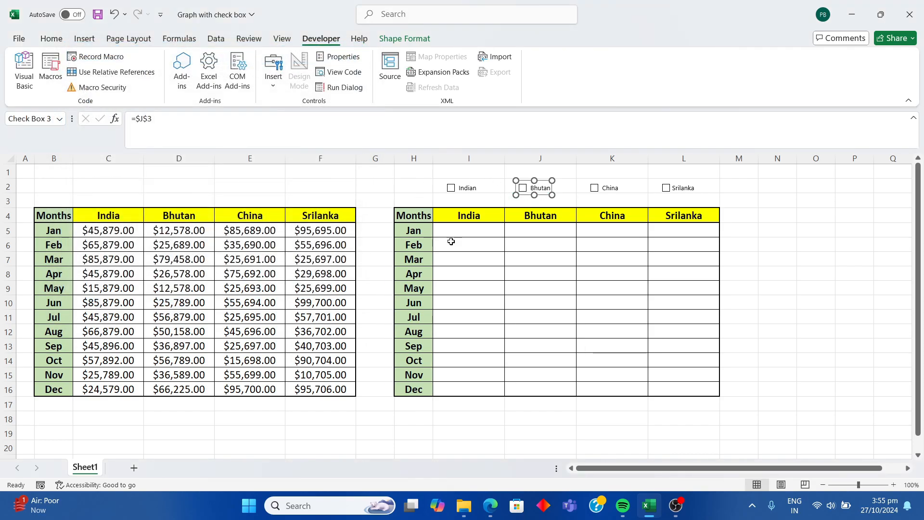
# - Link the China check box to cell $K$3 in its control format settings
pyautogui.click(612, 200)
pyautogui.rightClick(611, 190)
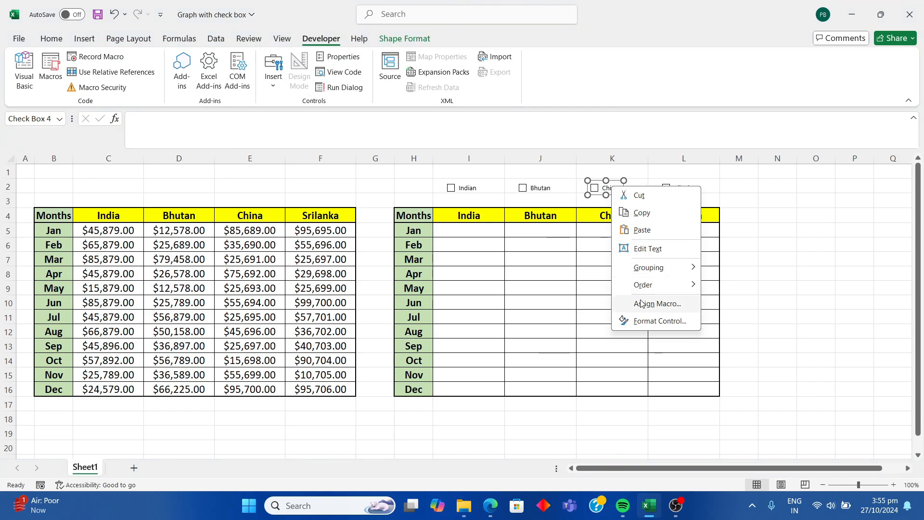
pyautogui.click(645, 320)
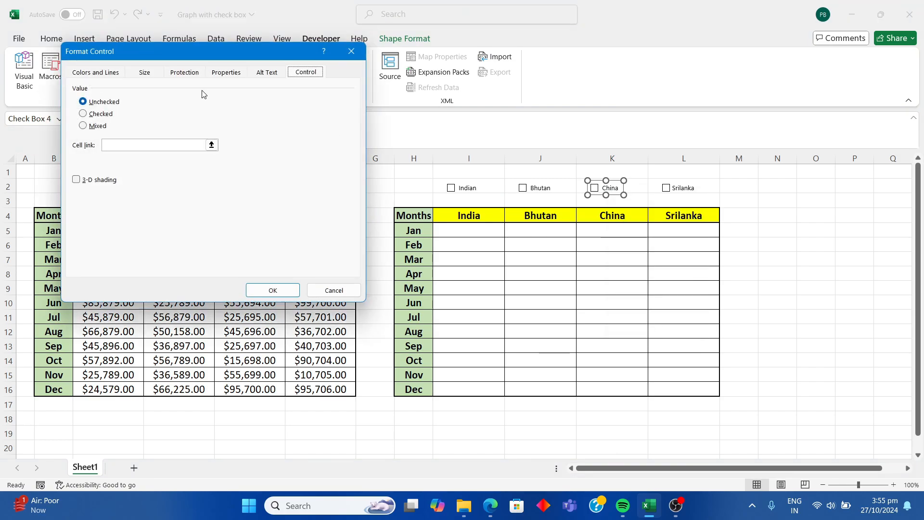
pyautogui.click(113, 146)
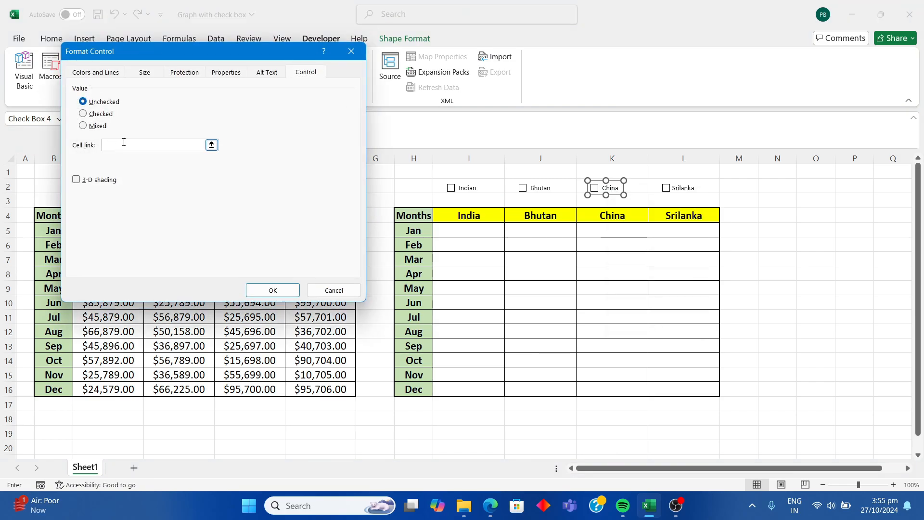
pyautogui.click(595, 199)
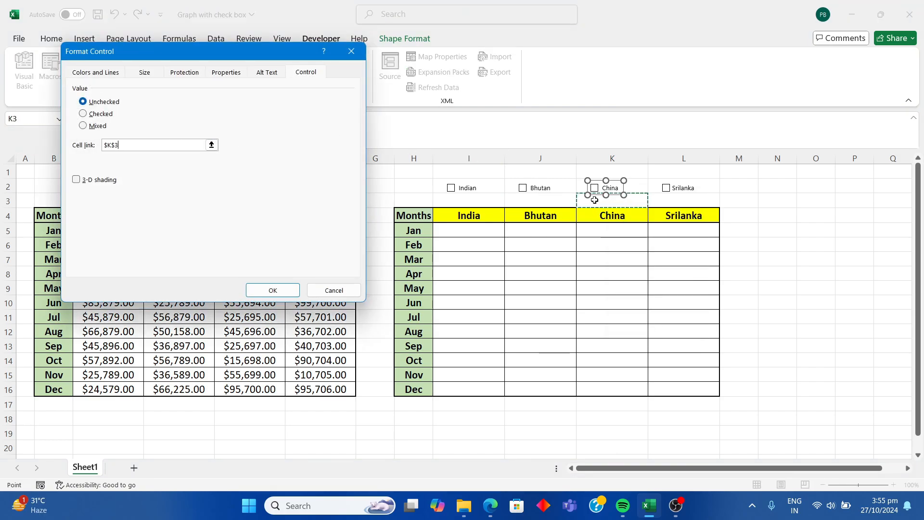
pyautogui.click(269, 289)
# - Link the Srilanka check box to cell $L$3 in its control format settings
pyautogui.click(671, 201)
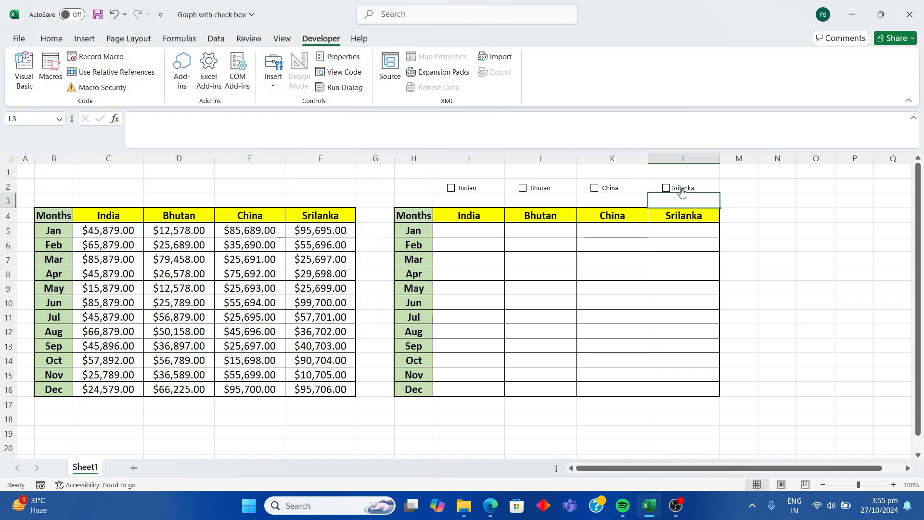
pyautogui.rightClick(681, 192)
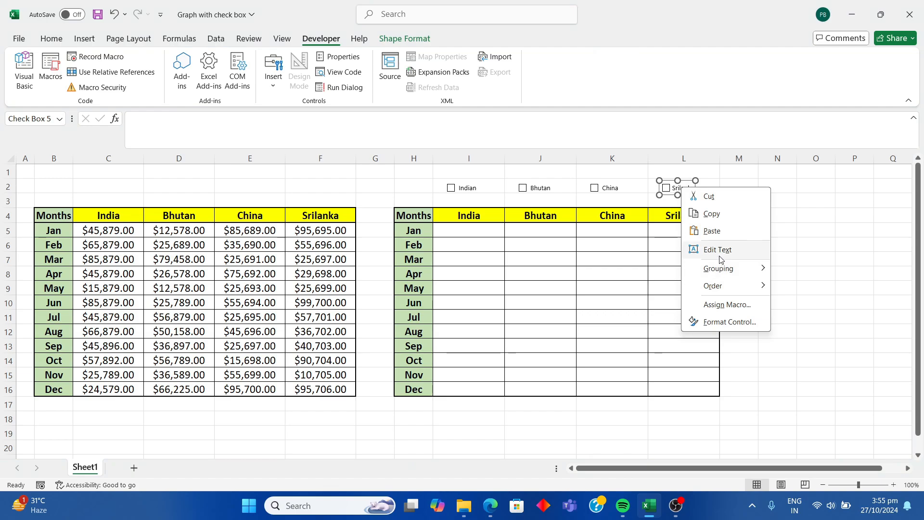
pyautogui.click(703, 322)
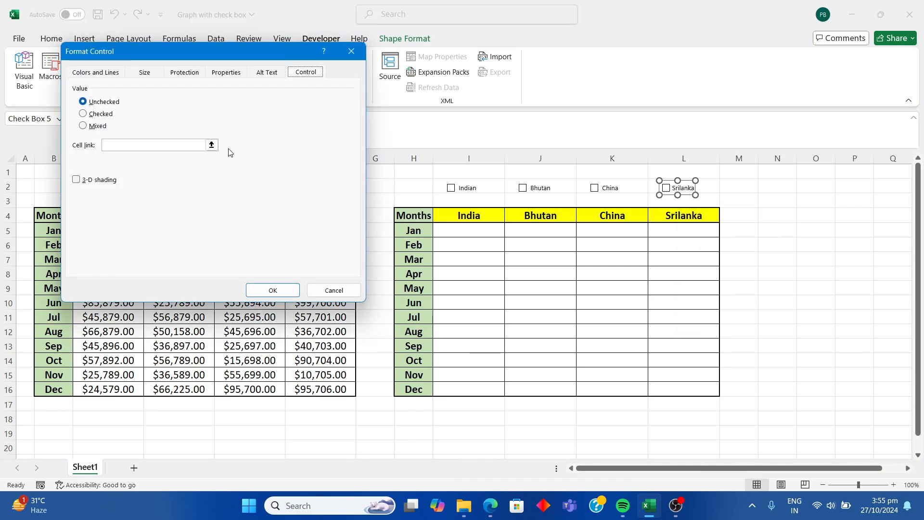
pyautogui.click(144, 143)
pyautogui.click(677, 203)
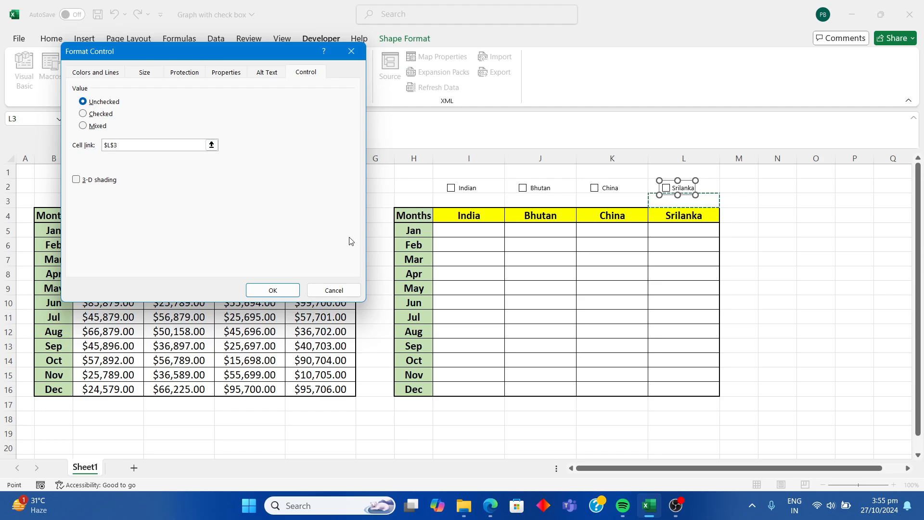
pyautogui.click(280, 286)
pyautogui.click(499, 287)
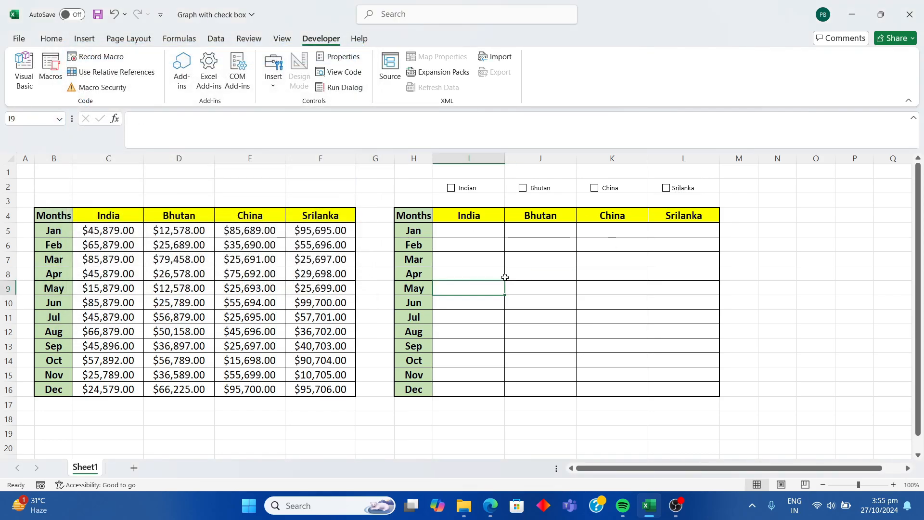
# - Test the Indian, Bhutan, China and Srilanka check boxes by ticking each one and clearing it again
pyautogui.click(451, 189)
pyautogui.click(451, 189)
pyautogui.click(523, 189)
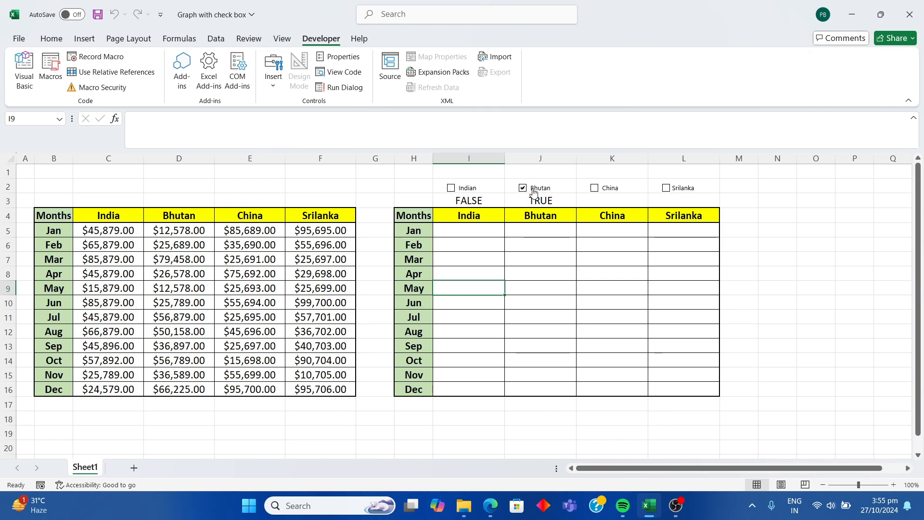
pyautogui.click(597, 190)
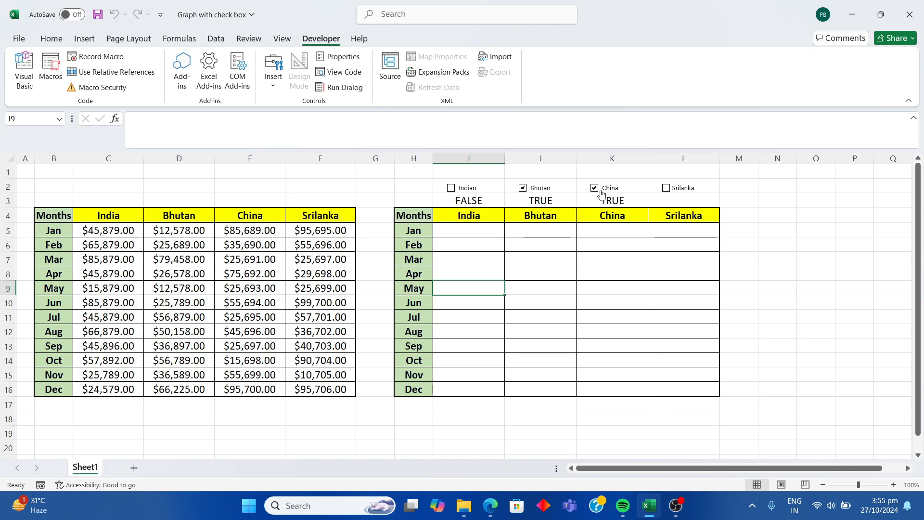
pyautogui.click(666, 189)
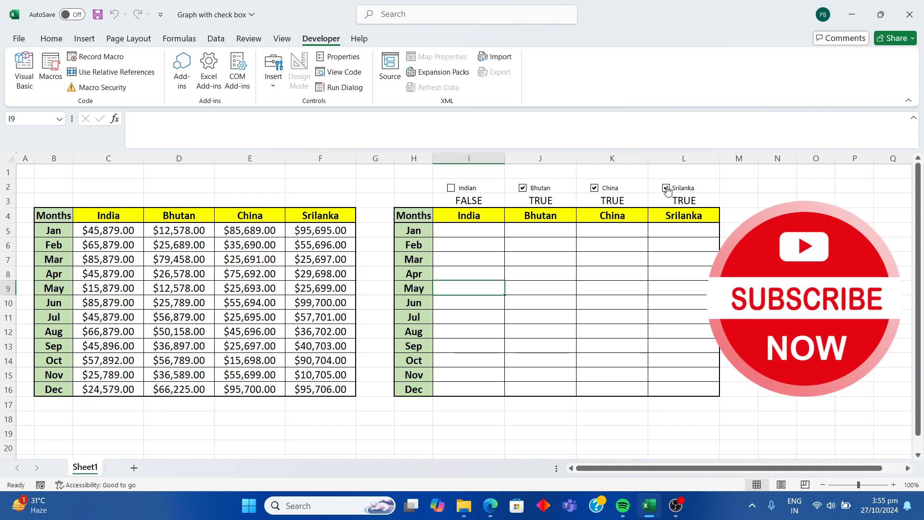
pyautogui.click(668, 191)
pyautogui.click(595, 189)
pyautogui.click(532, 192)
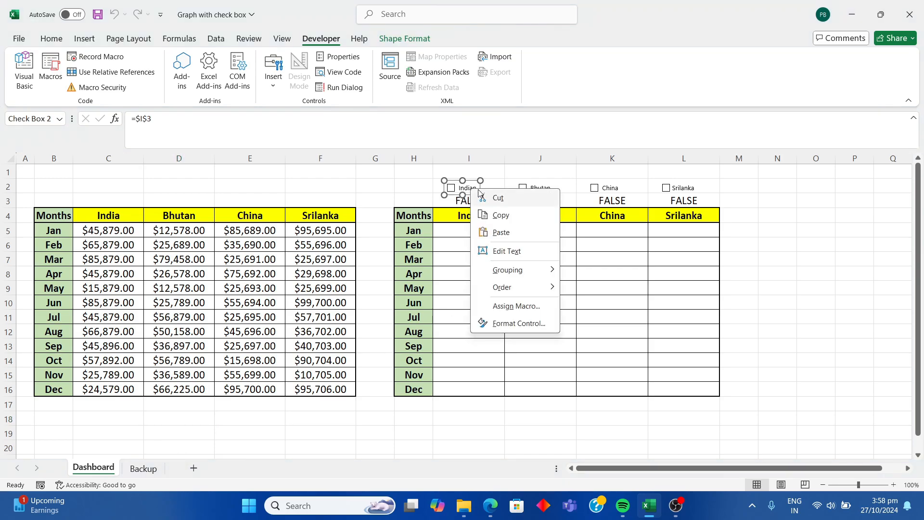
# - Copy the Indian check box from the Dashboard sheet to the Backup sheet
pyautogui.click(499, 212)
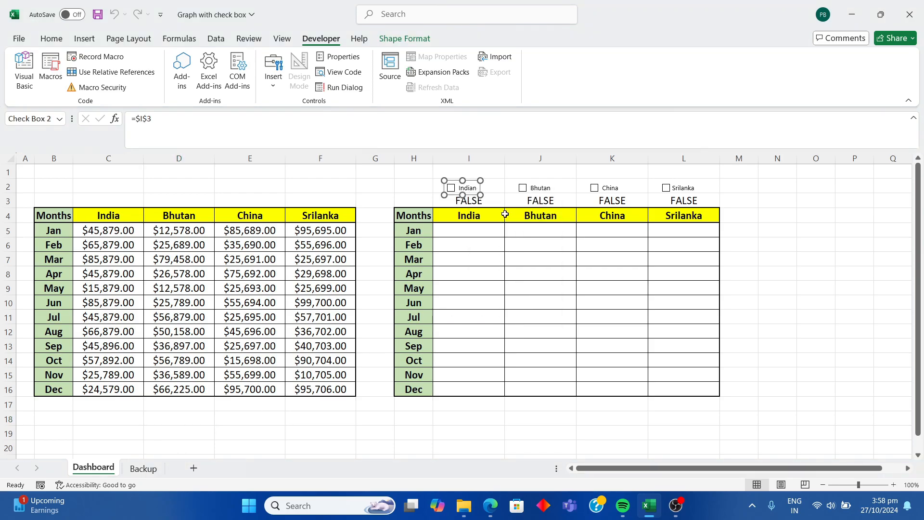
pyautogui.click(143, 469)
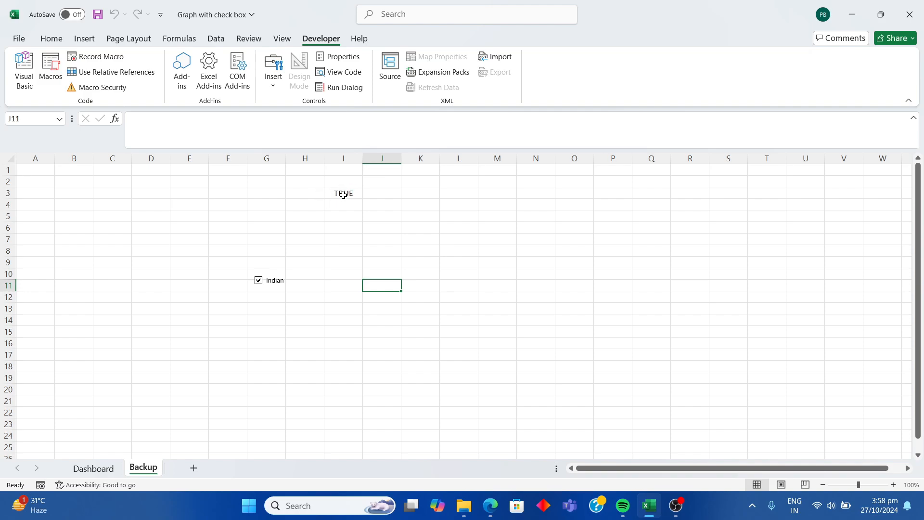
pyautogui.click(102, 468)
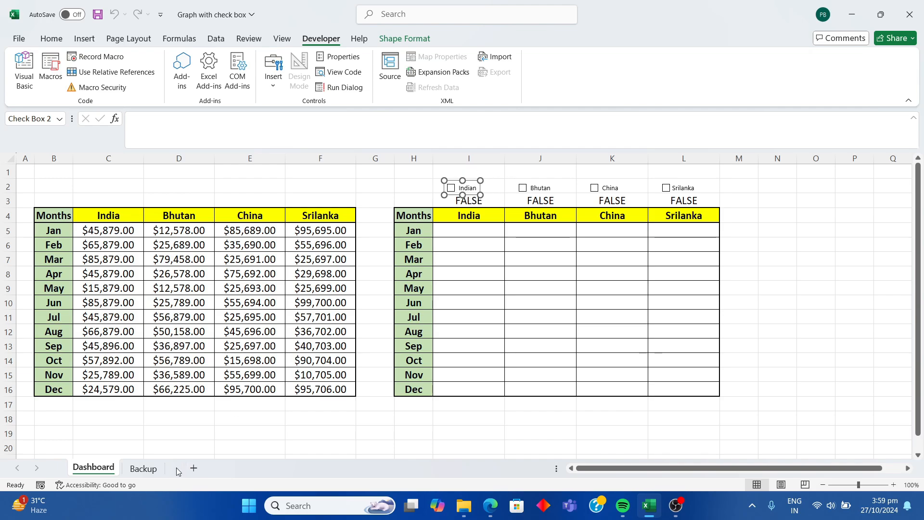
pyautogui.click(144, 469)
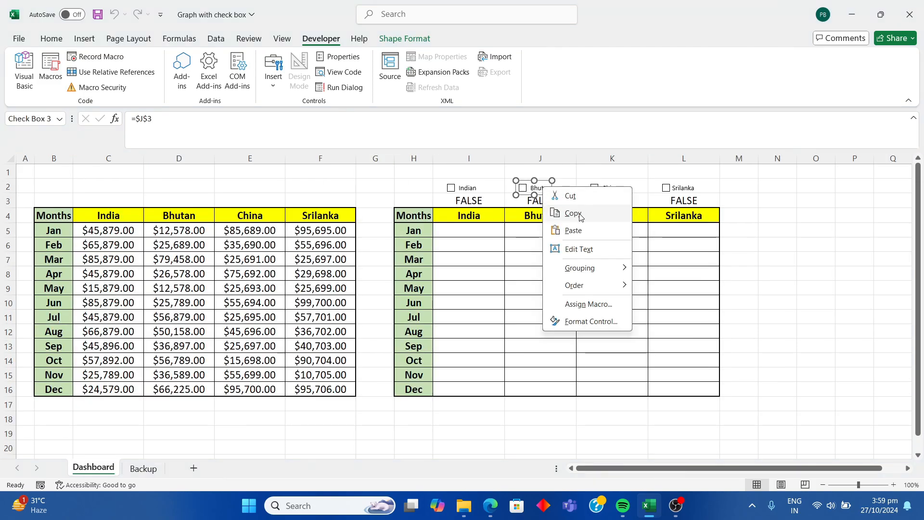
# - Copy the Bhutan check box to the Backup sheet below the Indian one, and toggle it on and off
pyautogui.press('Escape')
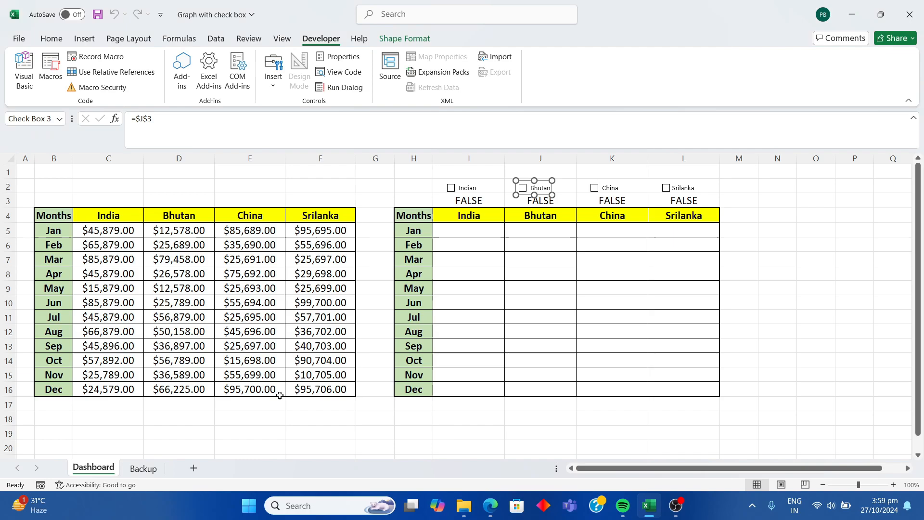
pyautogui.click(144, 473)
pyautogui.click(305, 356)
pyautogui.click(292, 303)
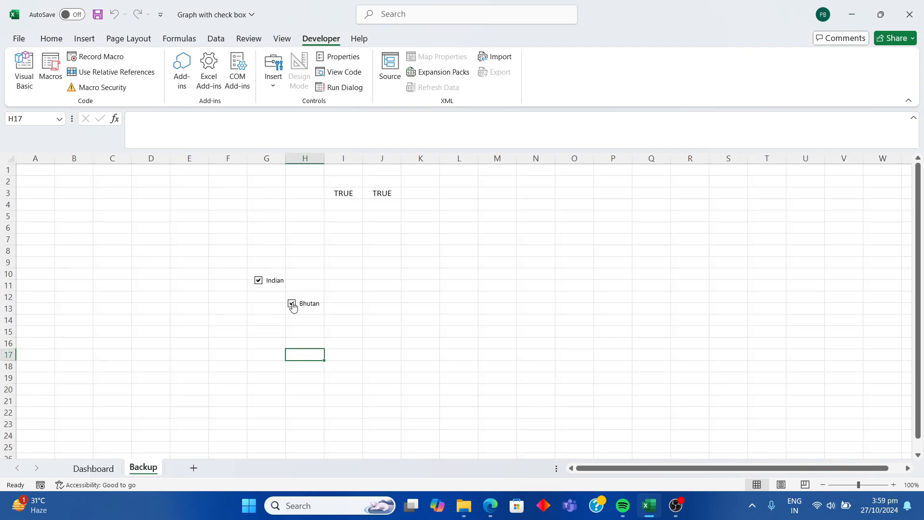
pyautogui.click(292, 303)
pyautogui.click(293, 320)
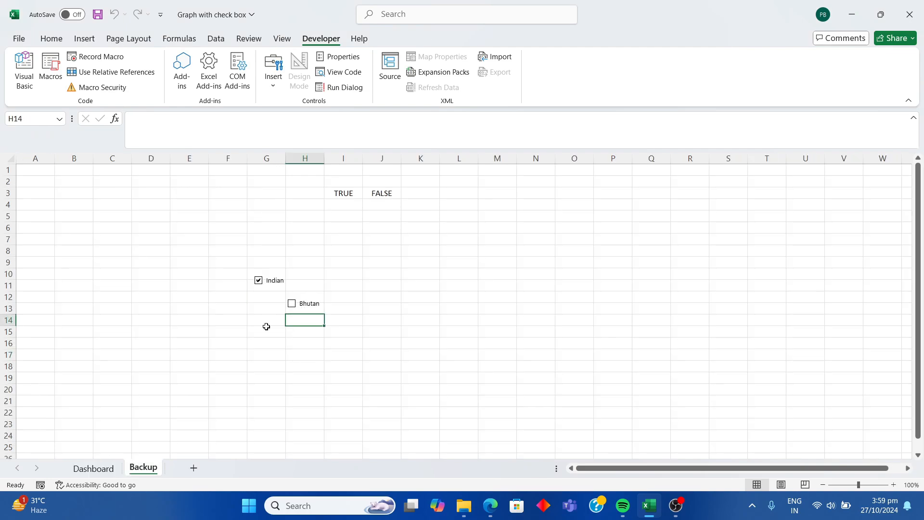
pyautogui.click(267, 323)
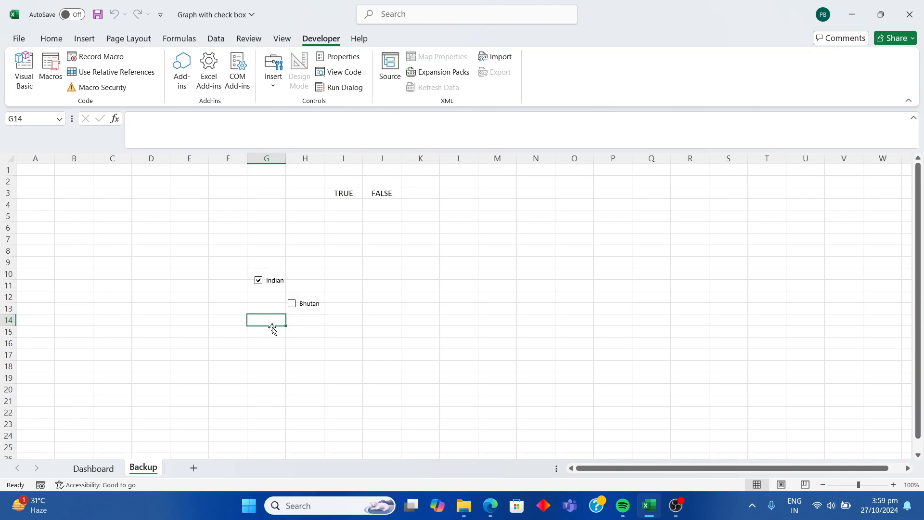
# - Copy the China check box from the Dashboard to the Backup sheet below the Bhutan one, and toggle it on and off
pyautogui.click(93, 468)
pyautogui.rightClick(614, 189)
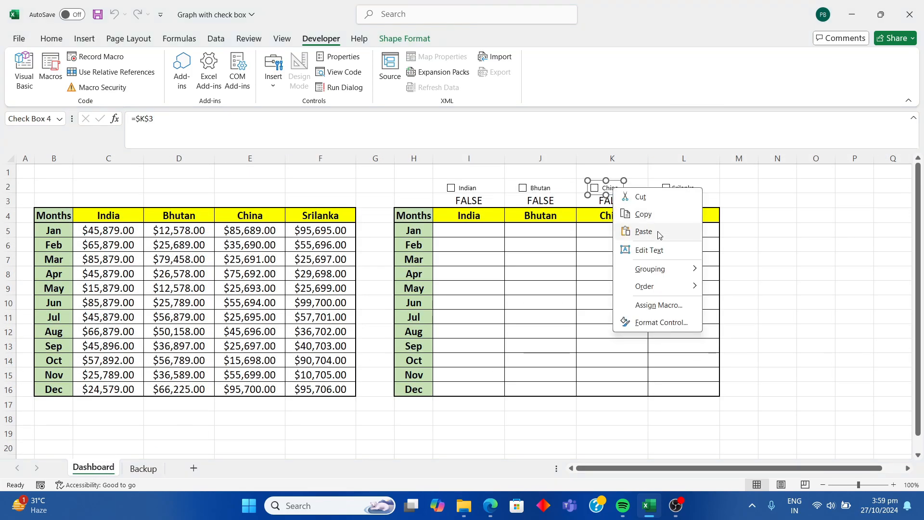
pyautogui.press('Escape')
pyautogui.click(143, 468)
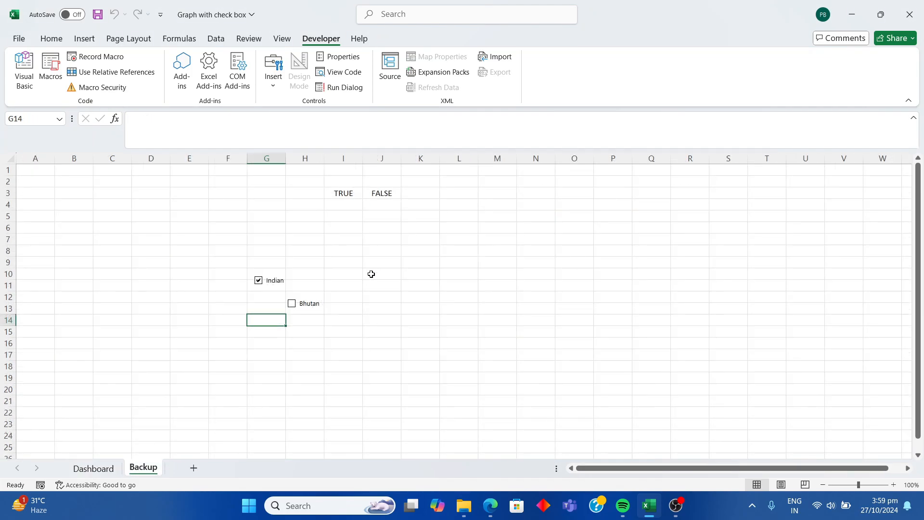
pyautogui.hotkey('ctrl', 'v')
pyautogui.click(303, 361)
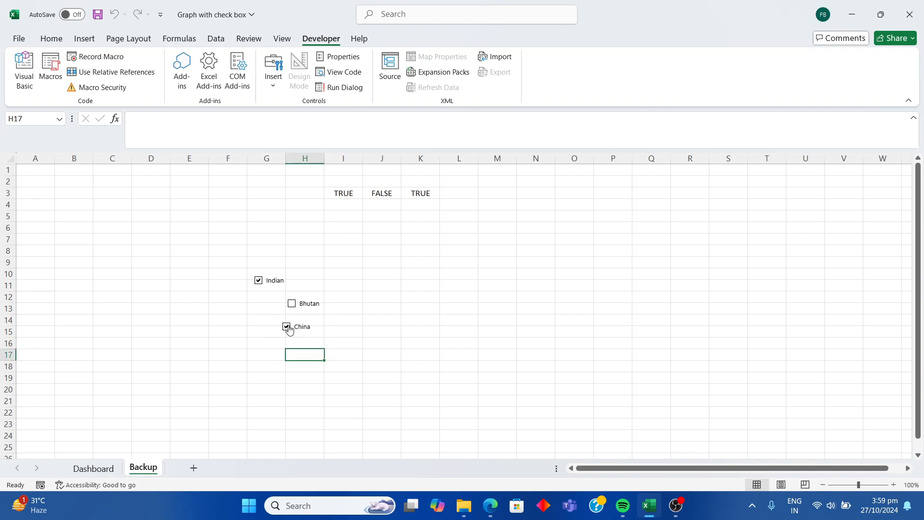
pyautogui.click(287, 327)
# - Copy the Srilanka check box from the Dashboard to the Backup sheet below the China one, and toggle it on and off
pyautogui.click(93, 467)
pyautogui.rightClick(688, 189)
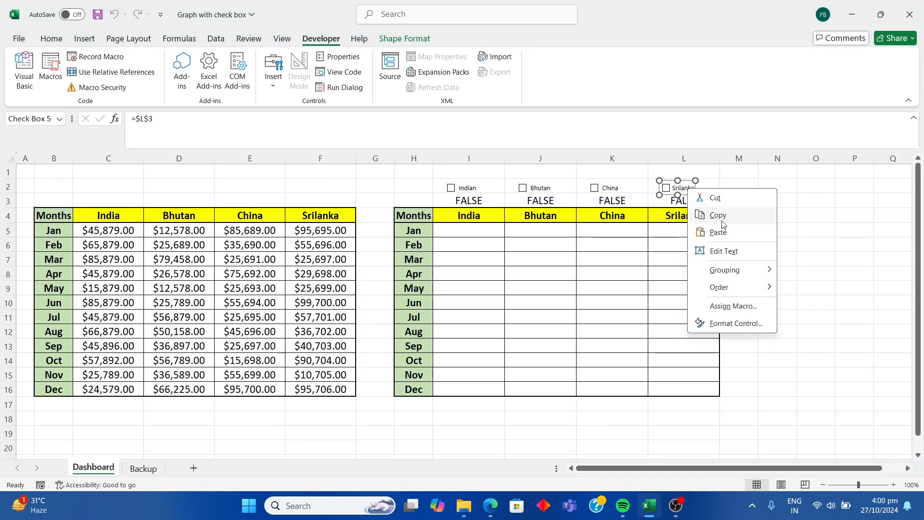
pyautogui.click(723, 213)
pyautogui.click(143, 468)
pyautogui.hotkey('ctrl', 'v')
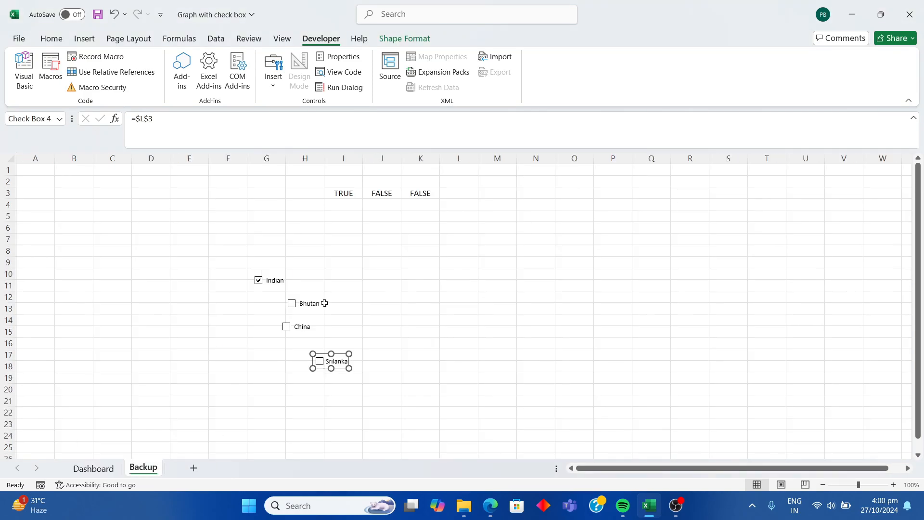
pyautogui.click(340, 386)
pyautogui.click(320, 362)
pyautogui.click(320, 361)
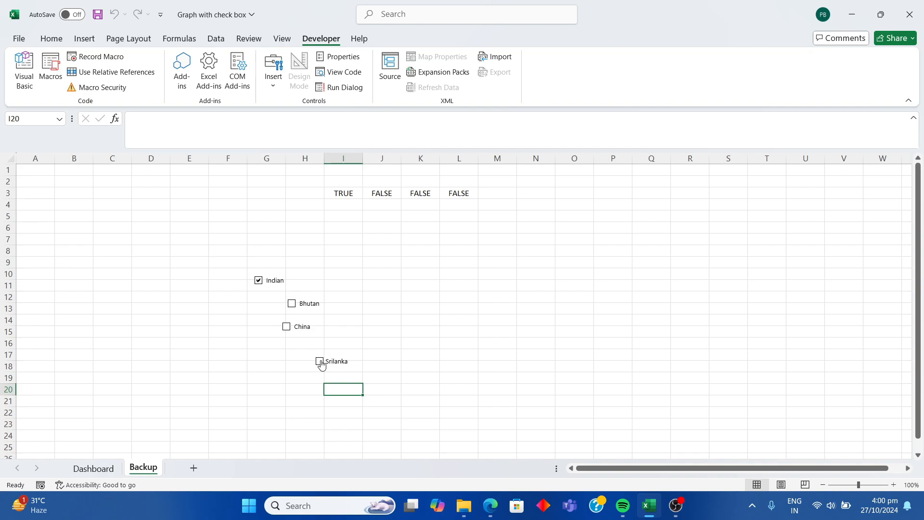
pyautogui.click(211, 390)
# - Change the cell link of the Indian check box on the Dashboard sheet to Dashboard!$I$3
pyautogui.click(93, 468)
pyautogui.rightClick(470, 188)
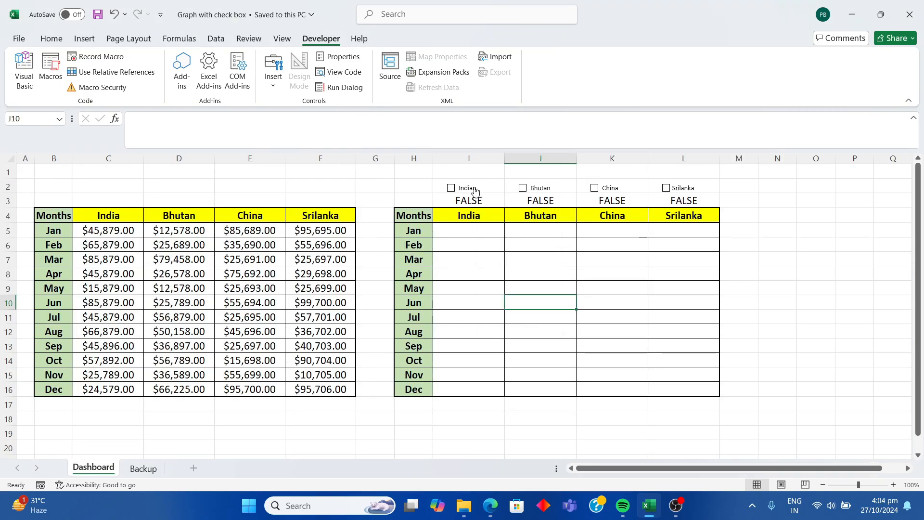
pyautogui.rightClick(474, 189)
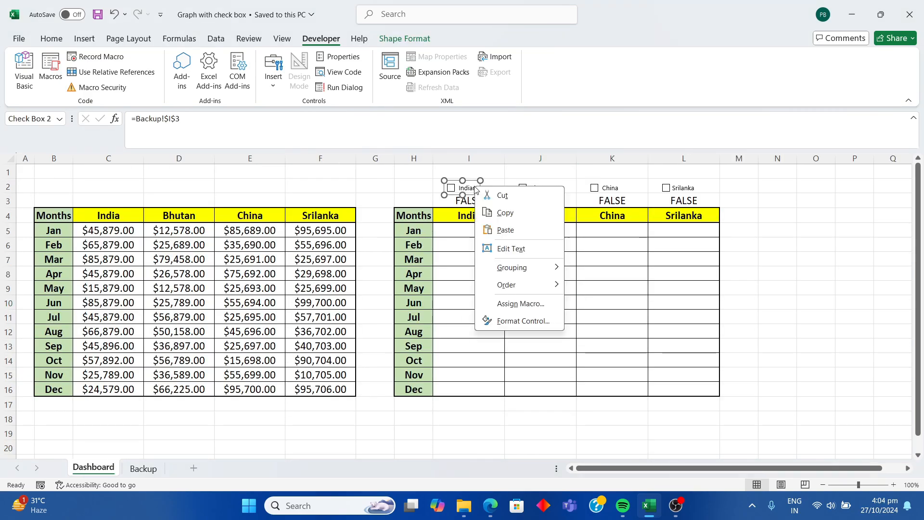
pyautogui.click(516, 321)
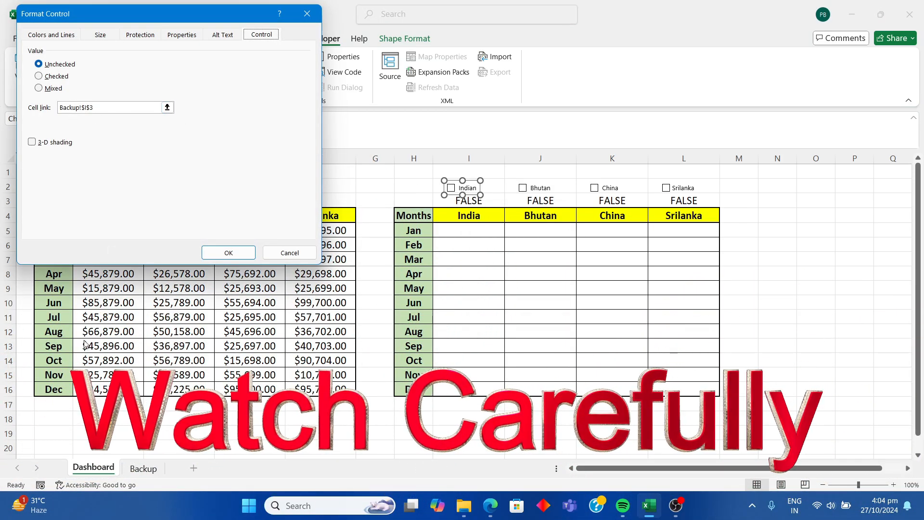
pyautogui.click(143, 469)
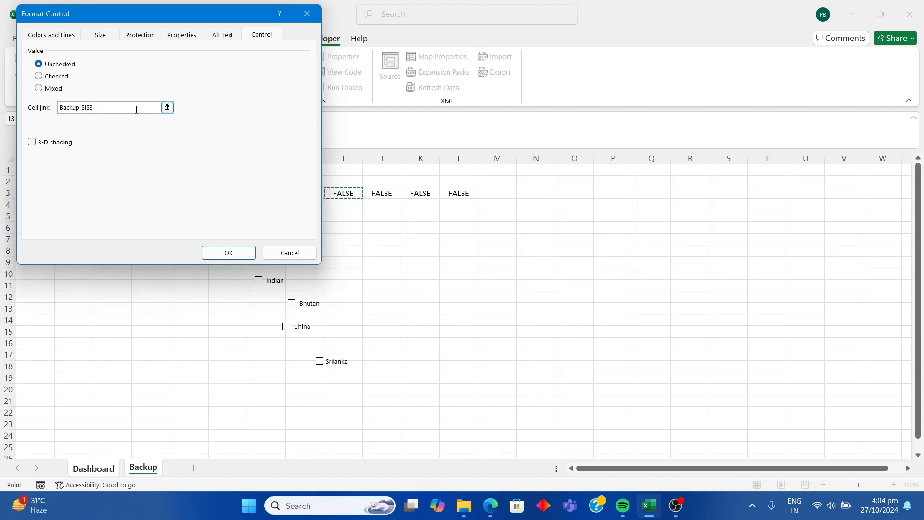
pyautogui.press('BackSpace')
pyautogui.press('BackSpace')
pyautogui.press('BackSpace')
pyautogui.press('BackSpace')
pyautogui.press('BackSpace')
pyautogui.press('BackSpace')
pyautogui.press('BackSpace')
pyautogui.press('BackSpace')
pyautogui.press('BackSpace')
pyautogui.press('BackSpace')
pyautogui.press('BackSpace')
pyautogui.click(95, 468)
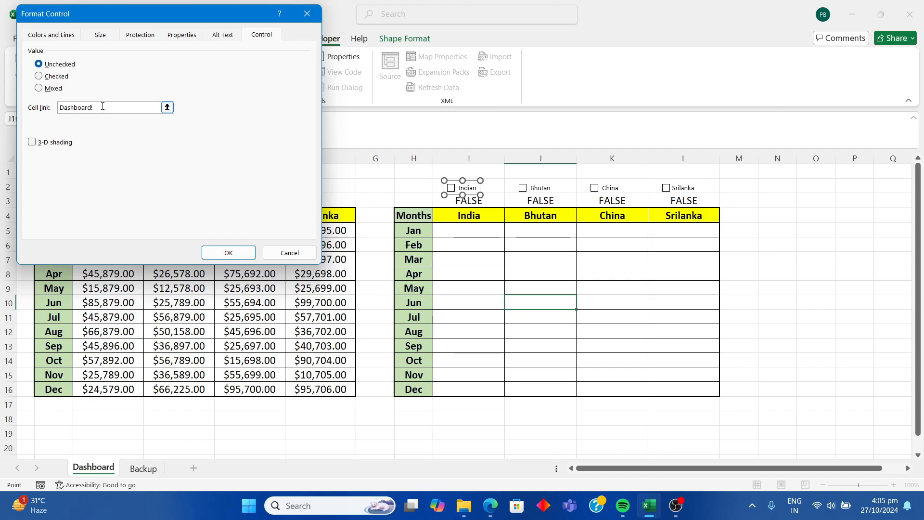
pyautogui.click(150, 470)
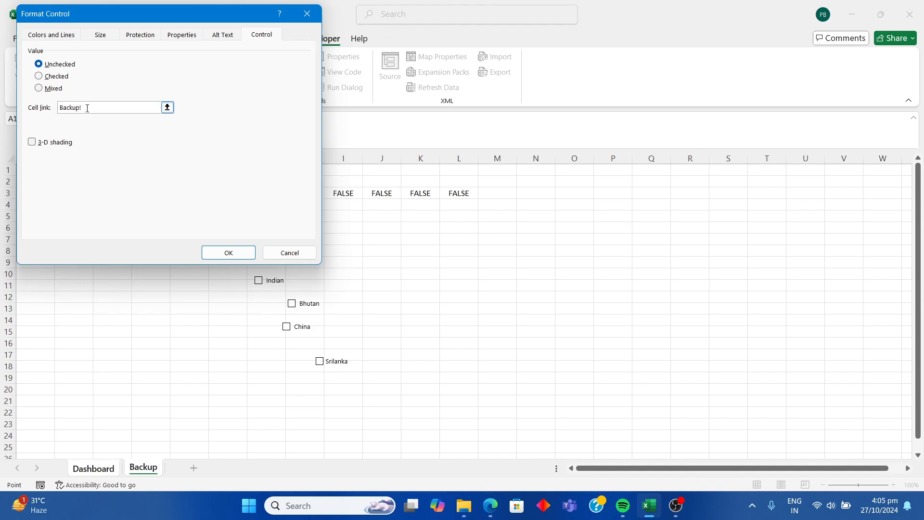
pyautogui.click(95, 469)
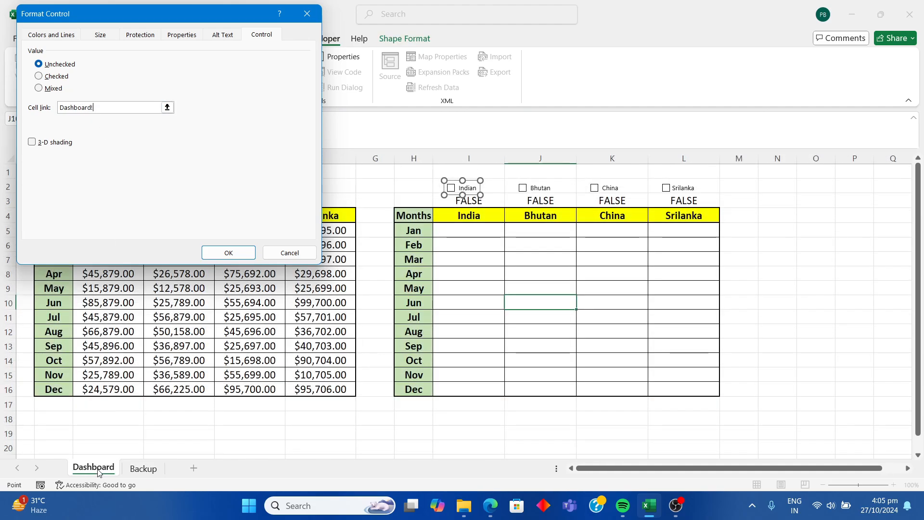
pyautogui.click(467, 202)
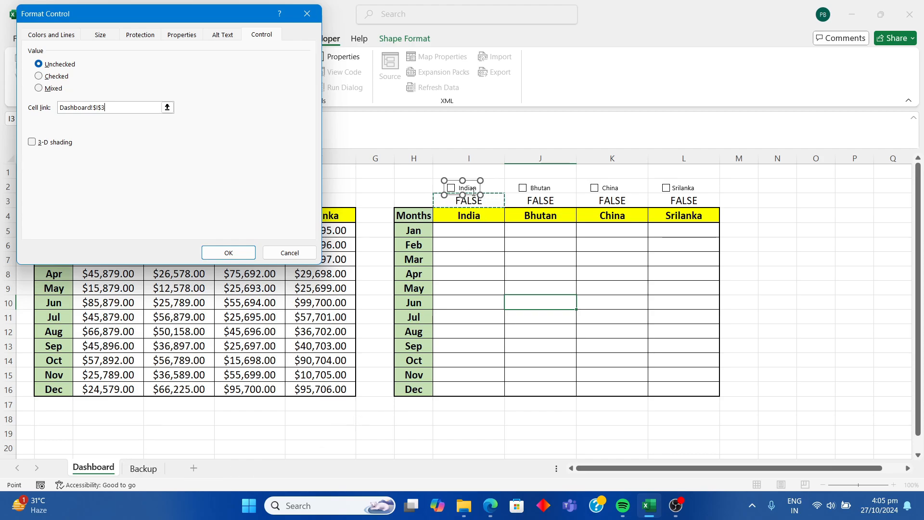
pyautogui.click(229, 253)
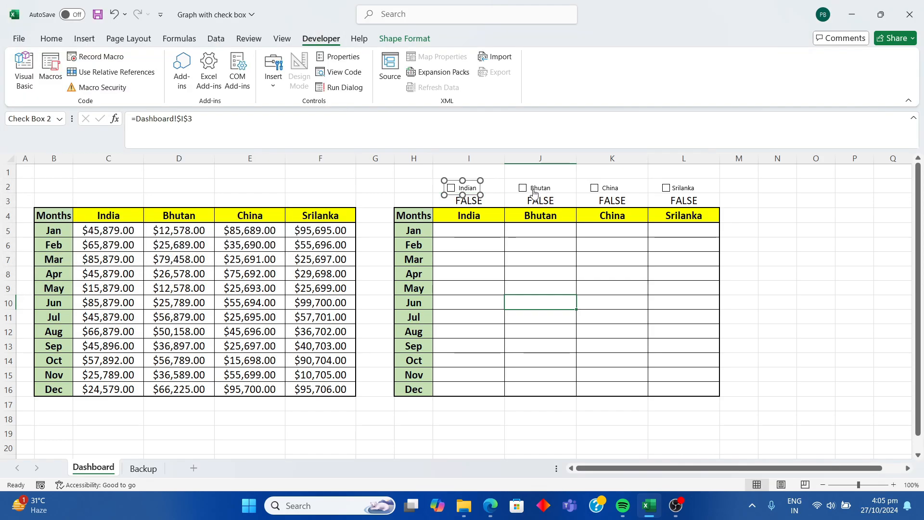
# - Change the Bhutan check box's cell link to Dashboard!$J$3
pyautogui.rightClick(551, 189)
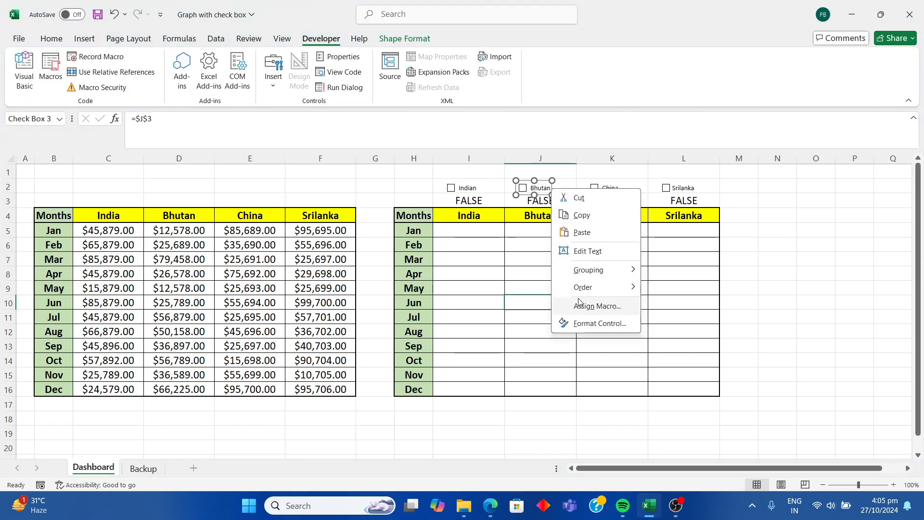
pyautogui.click(592, 324)
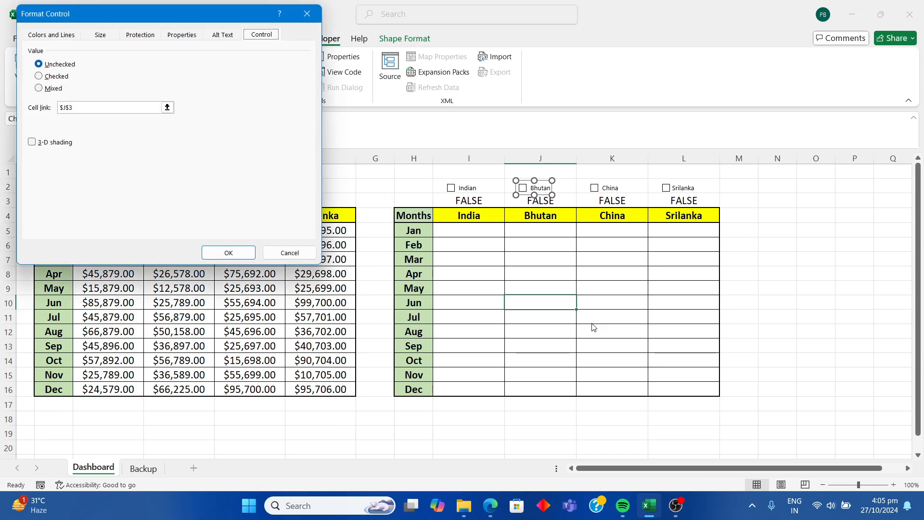
pyautogui.click(108, 104)
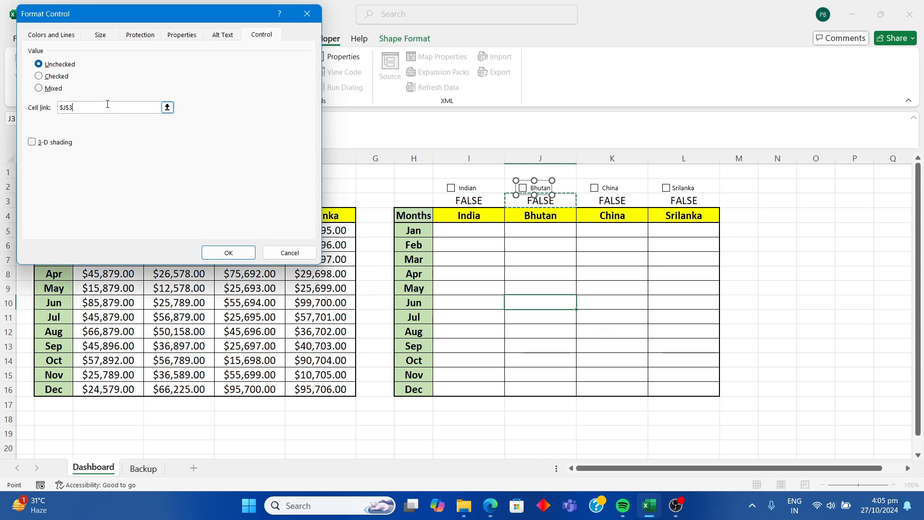
pyautogui.press('BackSpace')
pyautogui.press('BackSpace')
pyautogui.press('BackSpace')
pyautogui.press('BackSpace')
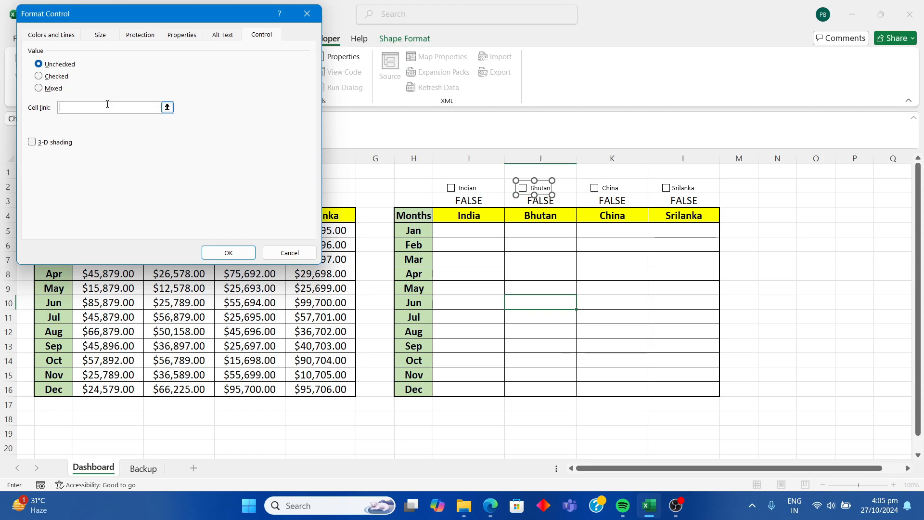
pyautogui.click(143, 467)
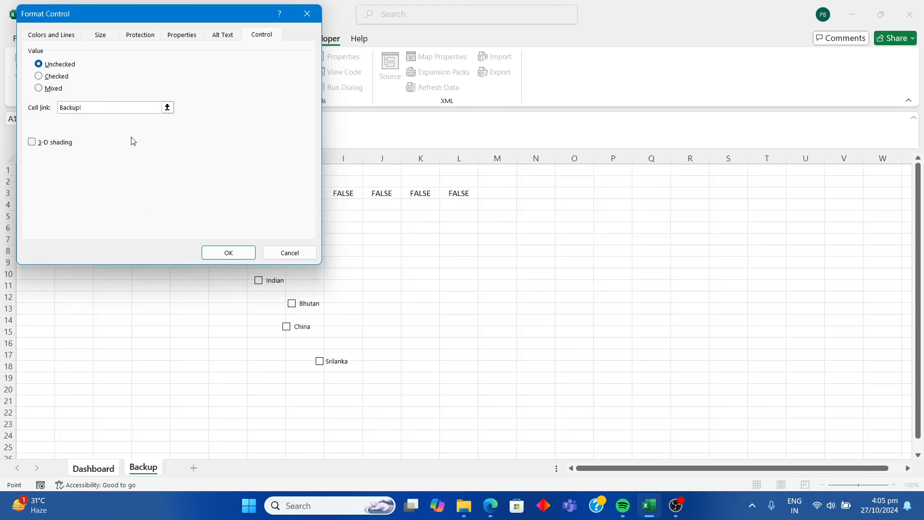
pyautogui.click(92, 471)
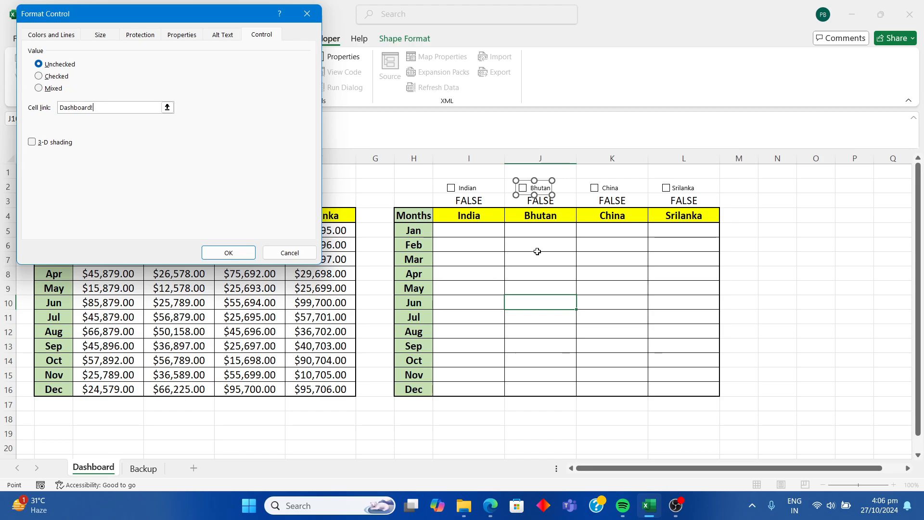
pyautogui.click(541, 200)
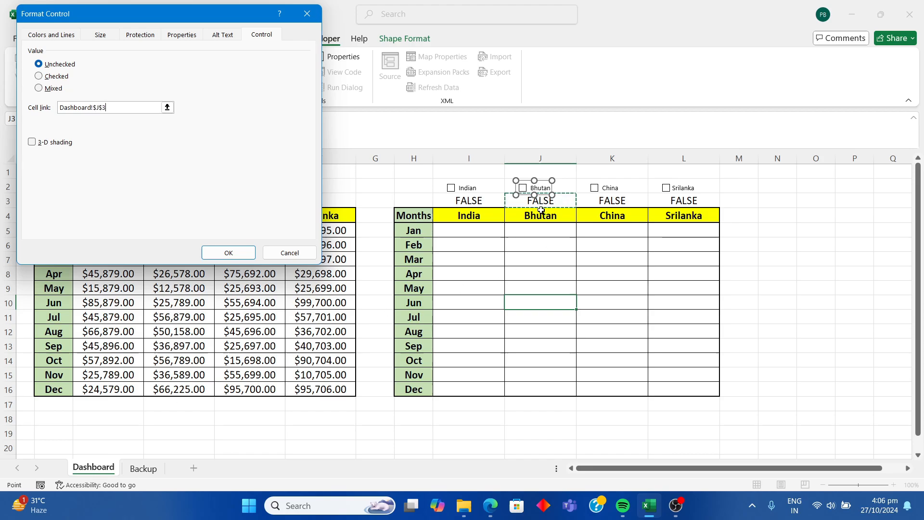
pyautogui.click(242, 256)
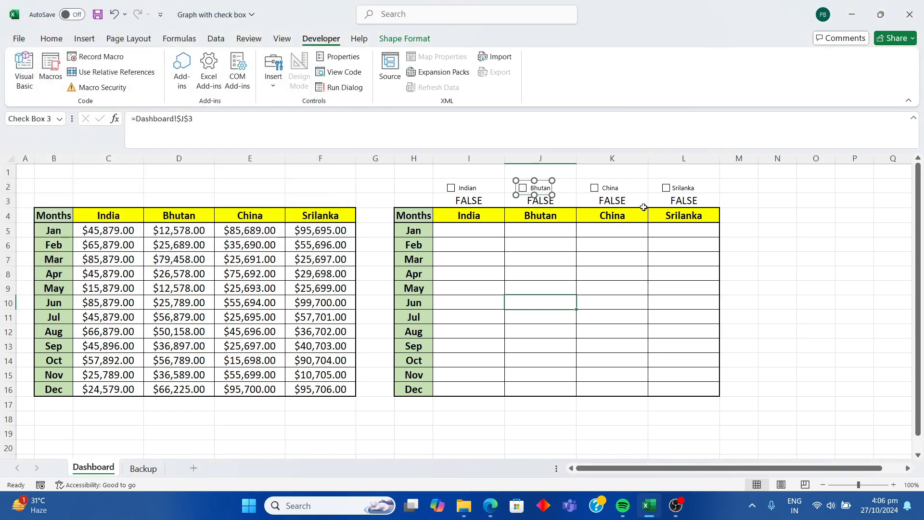
# - Change the China check box's cell link to Dashboard!$K$3
pyautogui.rightClick(624, 191)
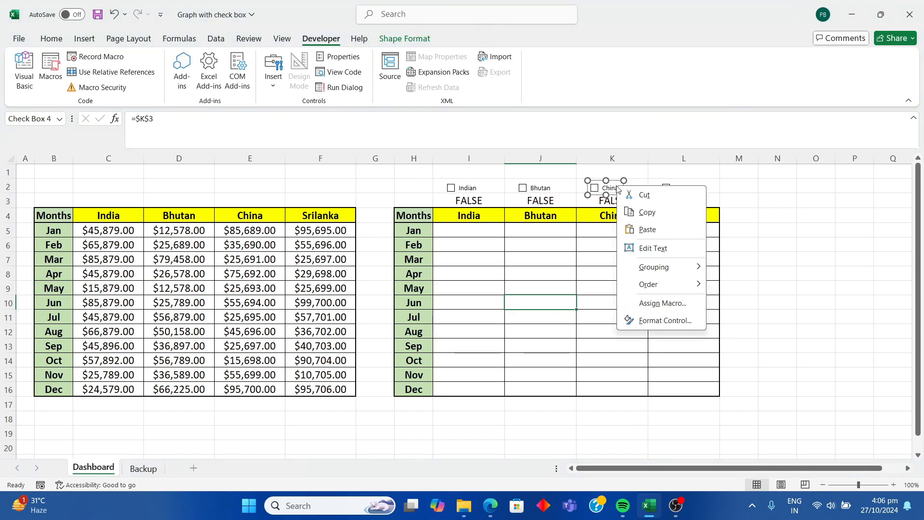
pyautogui.click(655, 321)
pyautogui.click(104, 108)
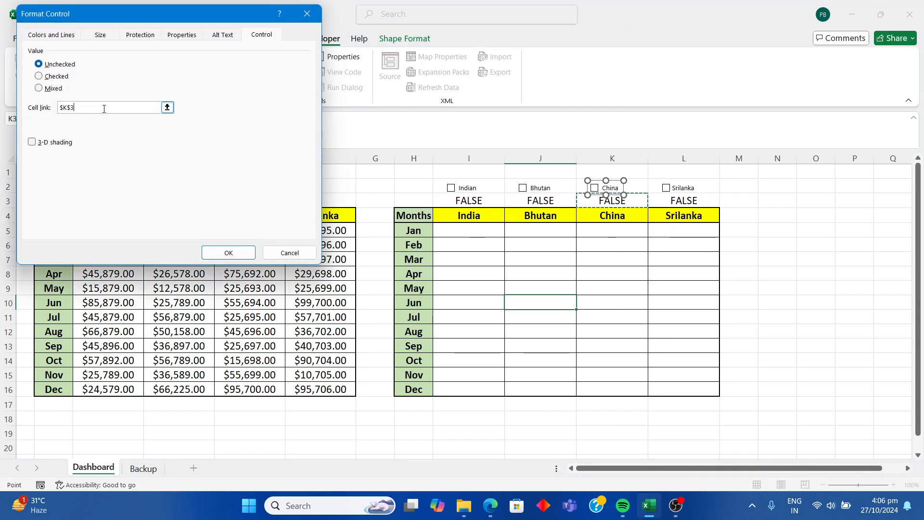
pyautogui.press('BackSpace')
pyautogui.press('BackSpace')
pyautogui.press('BackSpace')
pyautogui.press('BackSpace')
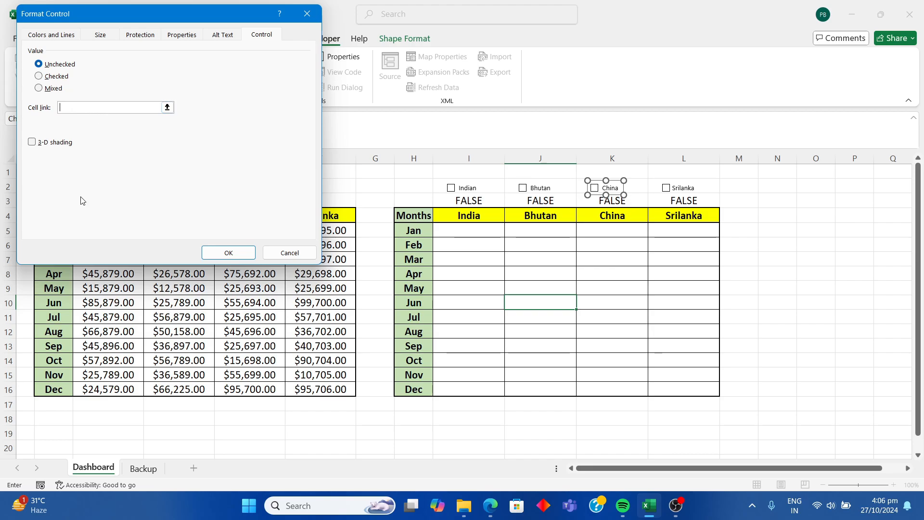
pyautogui.click(143, 468)
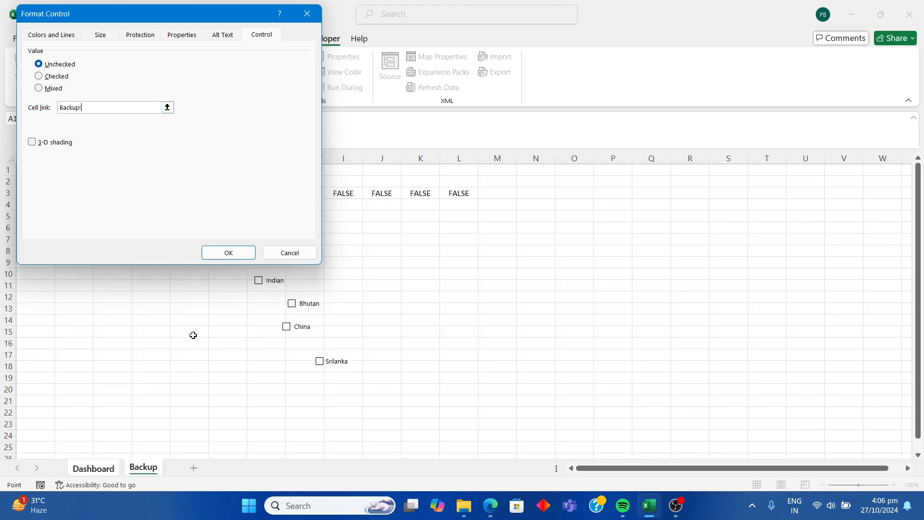
pyautogui.click(94, 468)
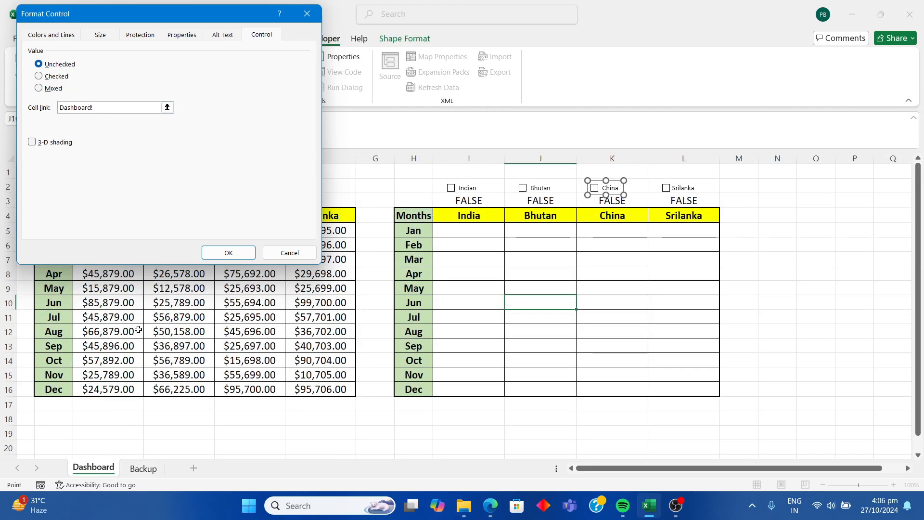
pyautogui.click(624, 203)
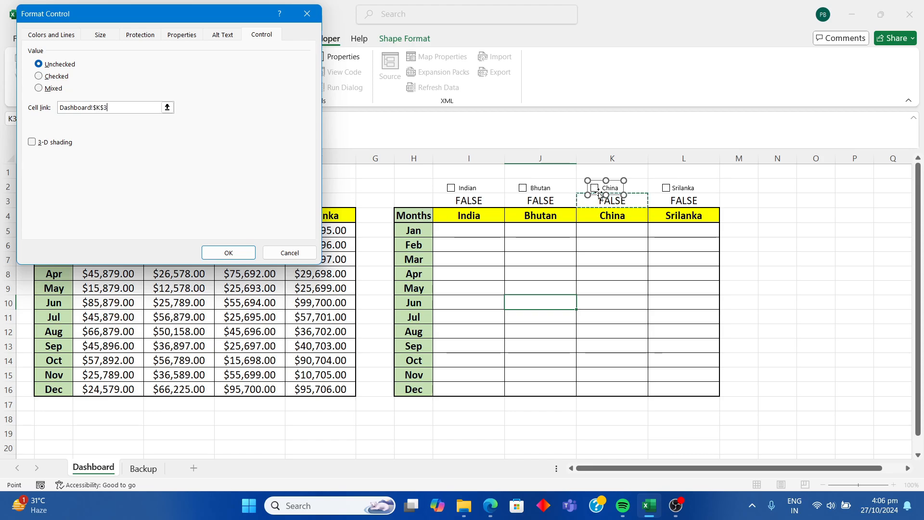
pyautogui.click(228, 253)
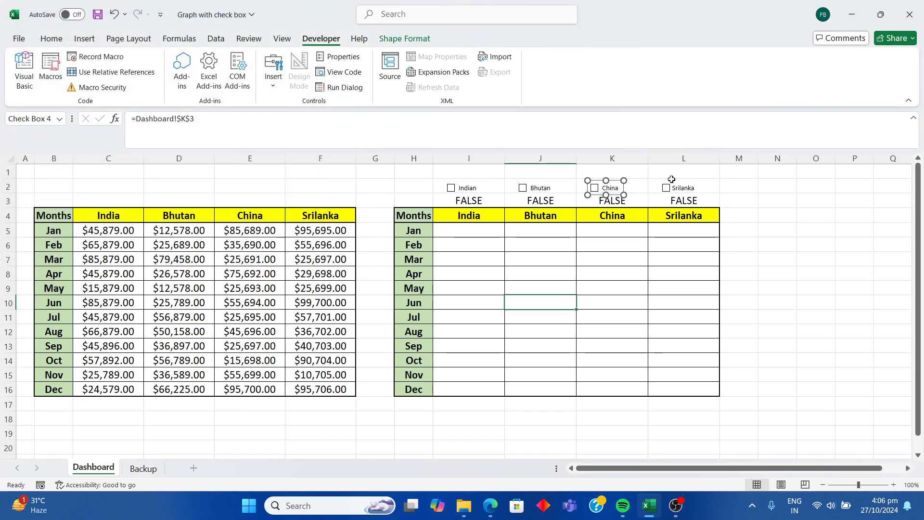
# - Change the Srilanka check box's cell link to Dashboard!$L$3 and deselect the check box
pyautogui.rightClick(686, 190)
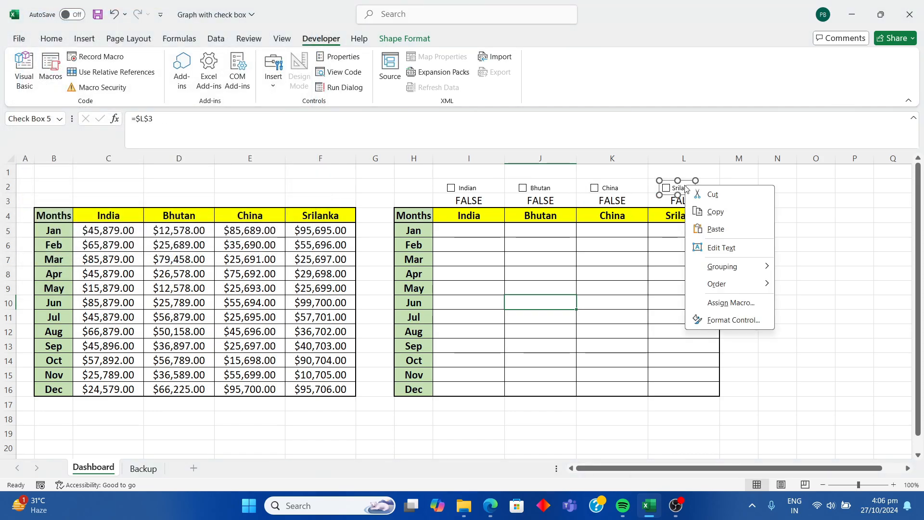
pyautogui.click(731, 321)
pyautogui.click(104, 110)
pyautogui.press('BackSpace')
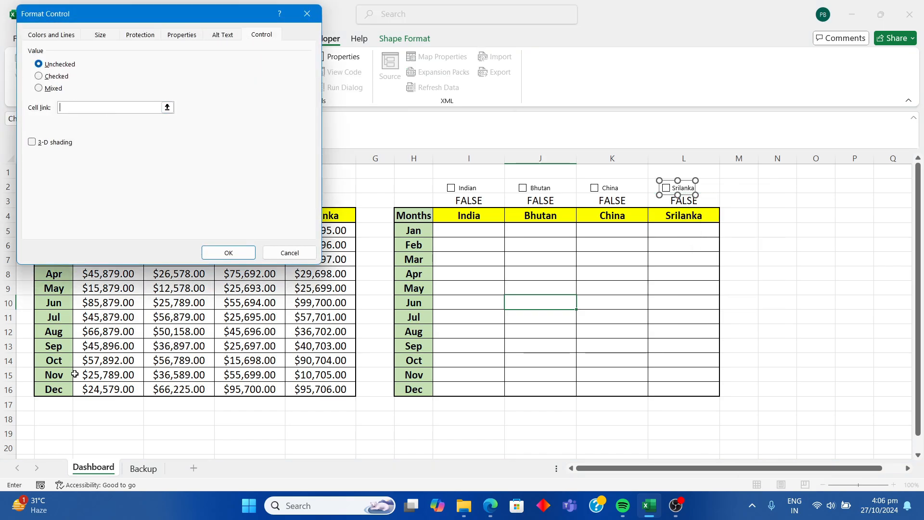
pyautogui.click(148, 468)
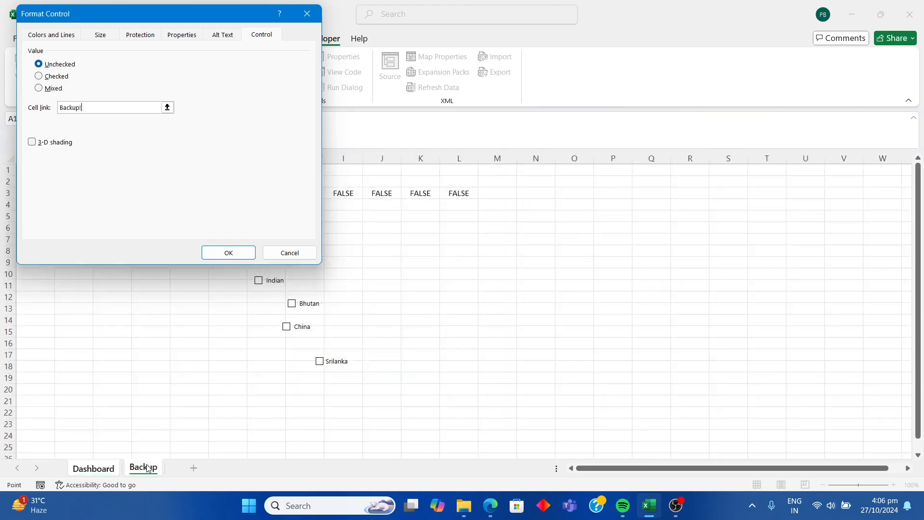
pyautogui.click(100, 472)
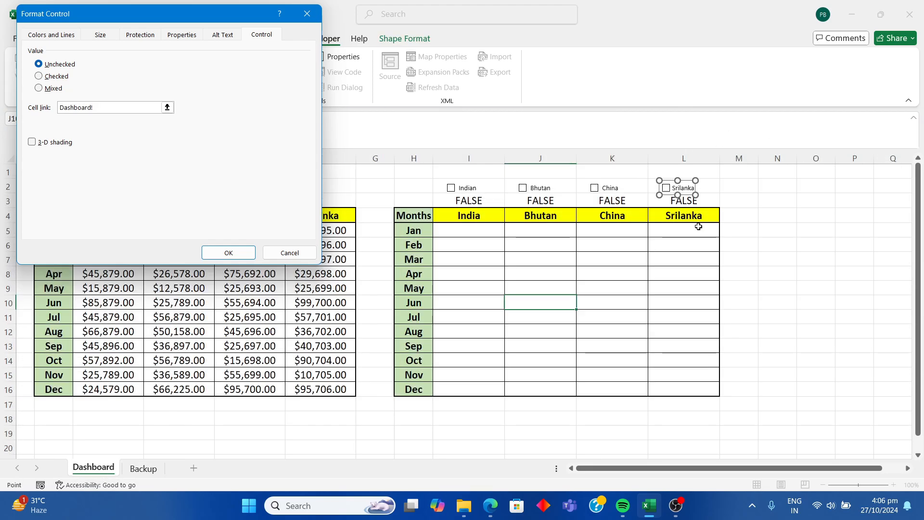
pyautogui.click(678, 203)
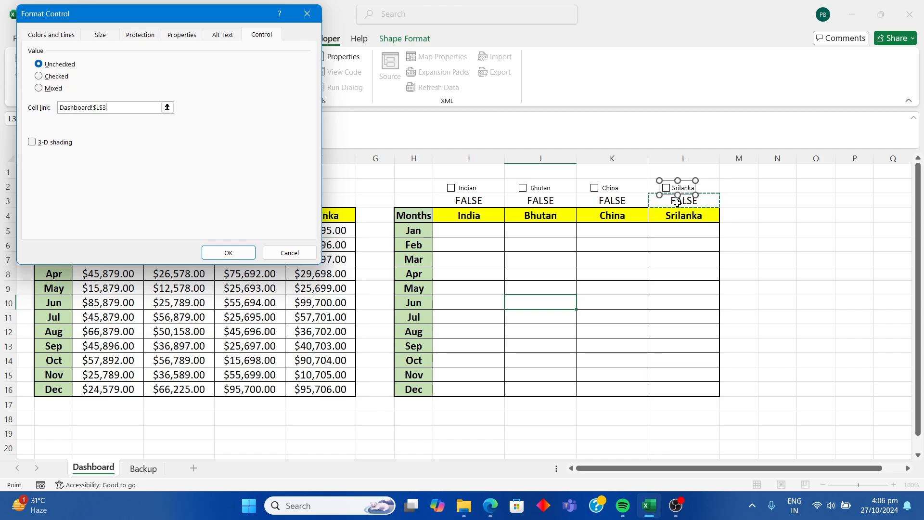
pyautogui.press('Return')
pyautogui.click(547, 258)
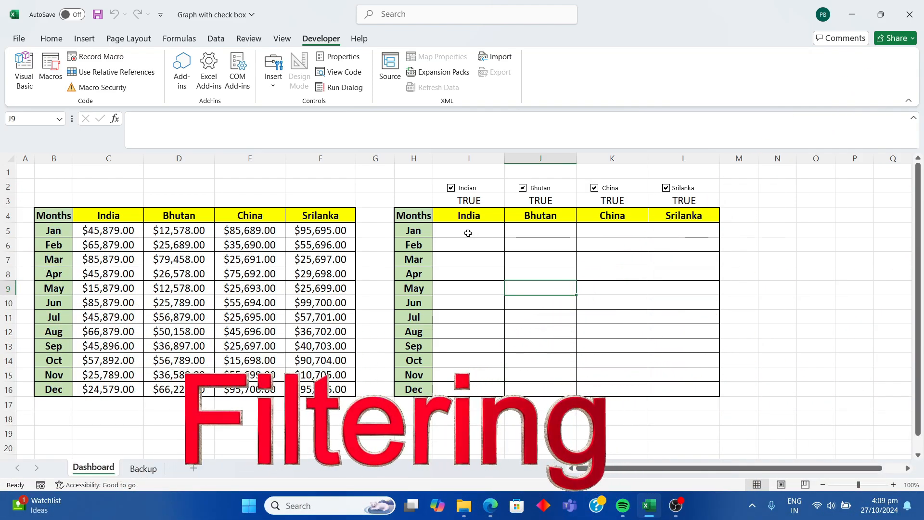
# - Begin an IF formula in the copied table's January India cell I5, using I$3 with only the row locked as the test reference
pyautogui.click(469, 232)
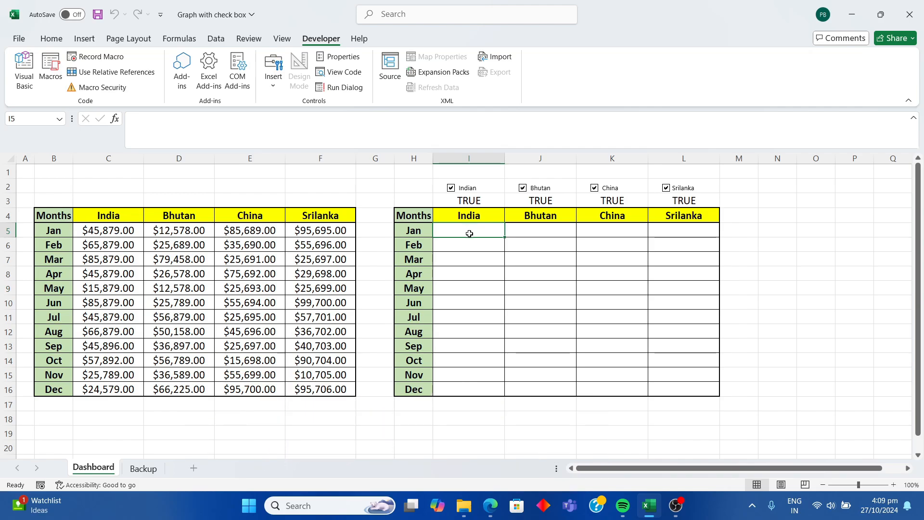
pyautogui.write('=if')
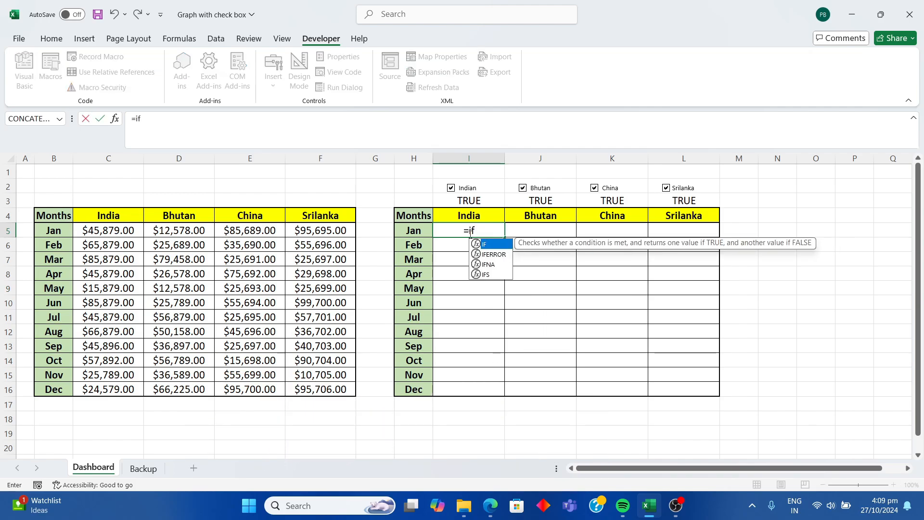
pyautogui.write('(')
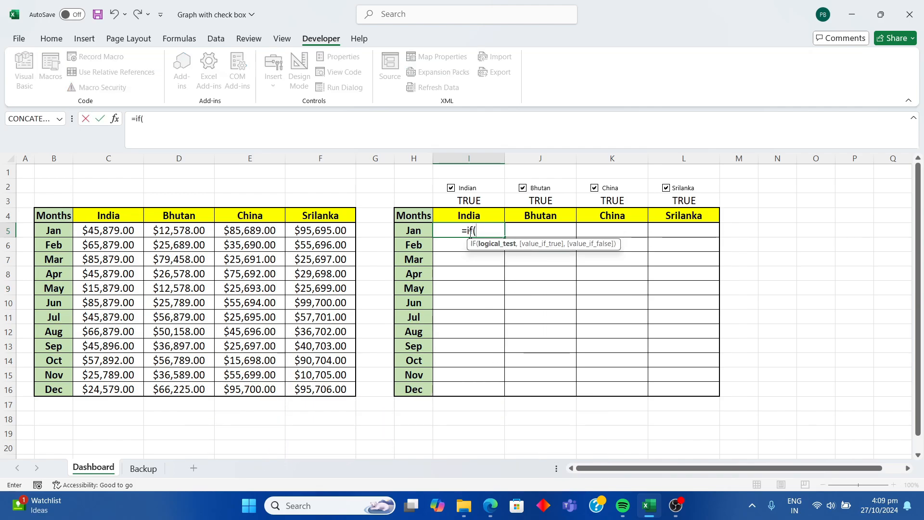
pyautogui.click(484, 200)
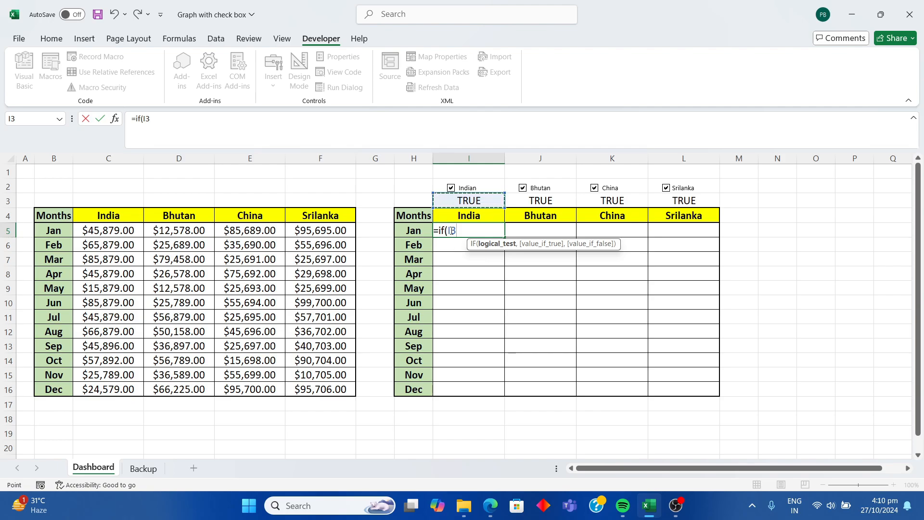
pyautogui.click(452, 231)
pyautogui.press('F4')
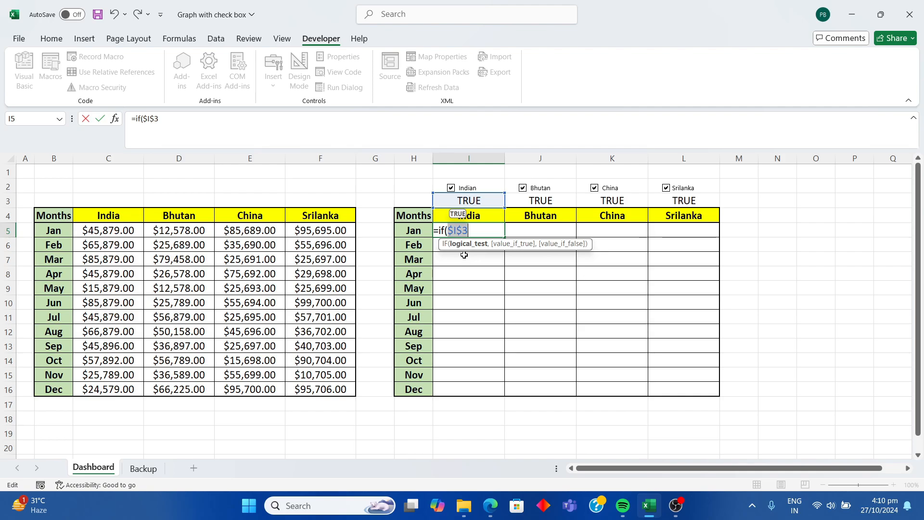
pyautogui.click(452, 231)
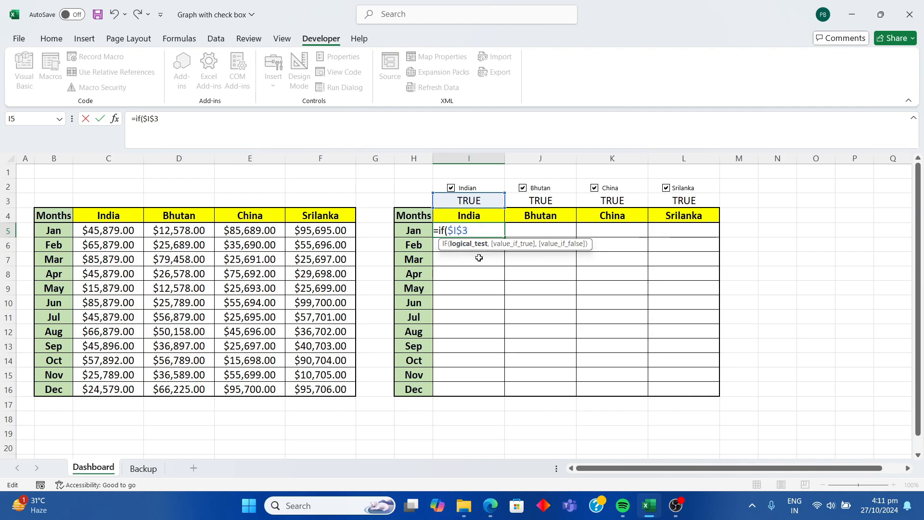
pyautogui.press('BackSpace')
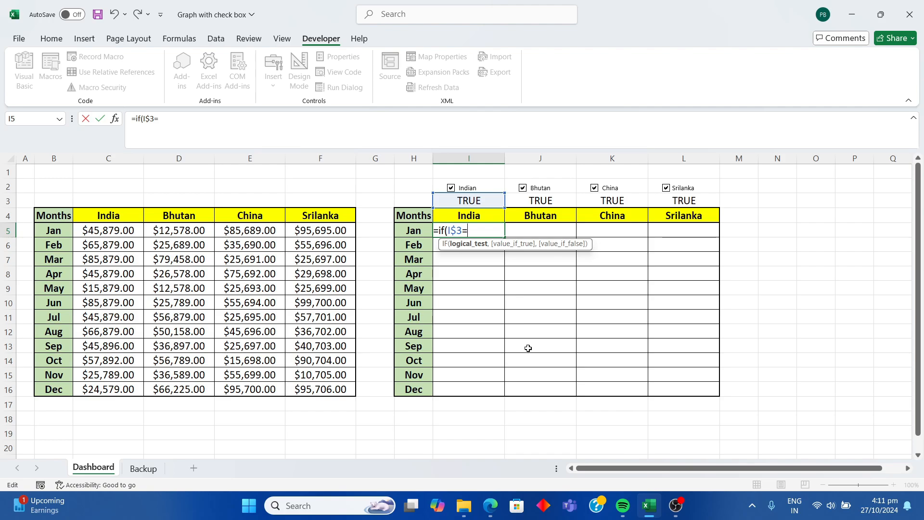
# - Complete the formula in I5 as =IF(I$3=TRUE,C5,"") so it returns the January India sales or a blank
pyautogui.write('tr')
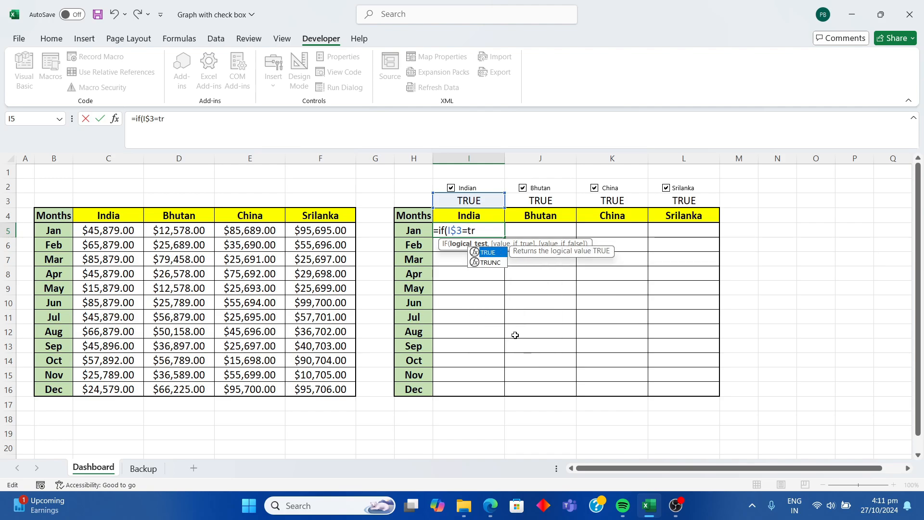
pyautogui.write('ue')
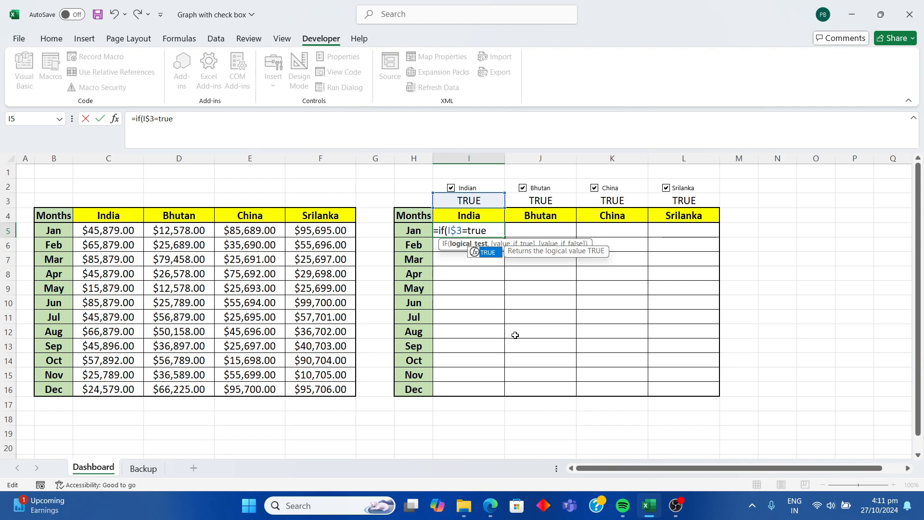
pyautogui.write(',')
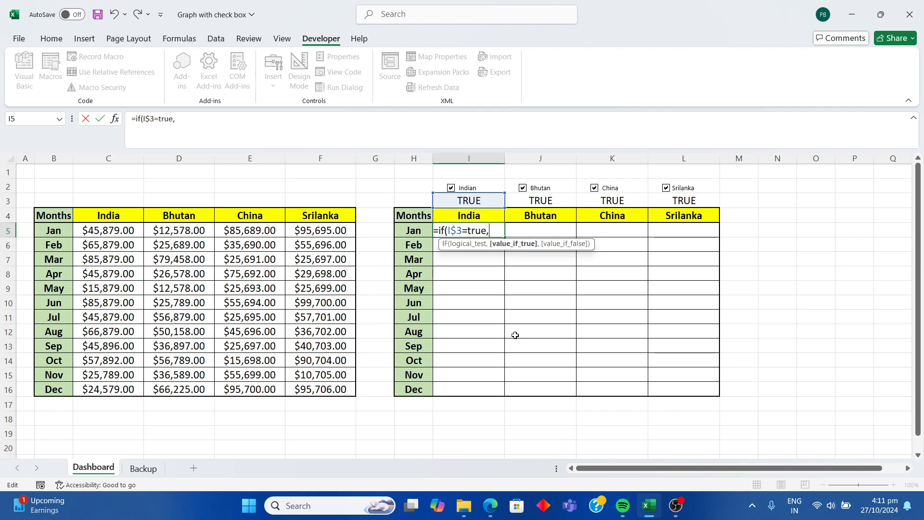
pyautogui.click(109, 231)
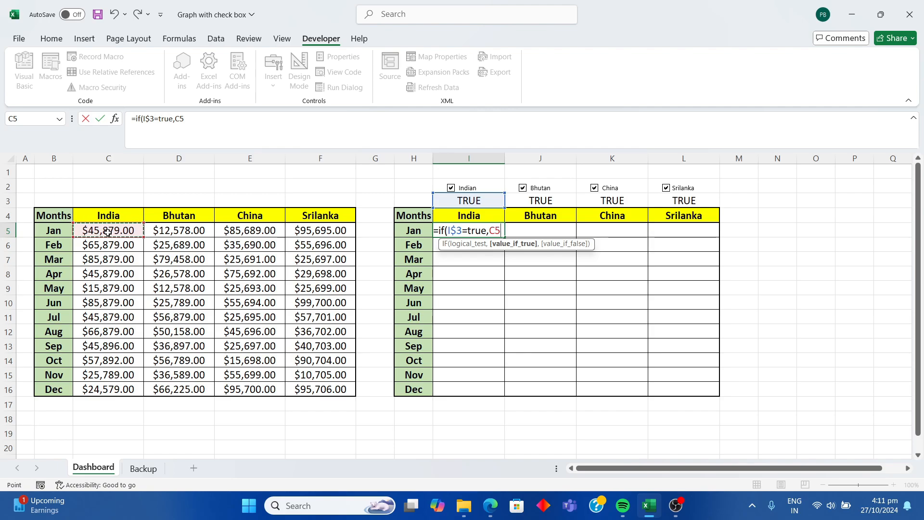
pyautogui.write(',')
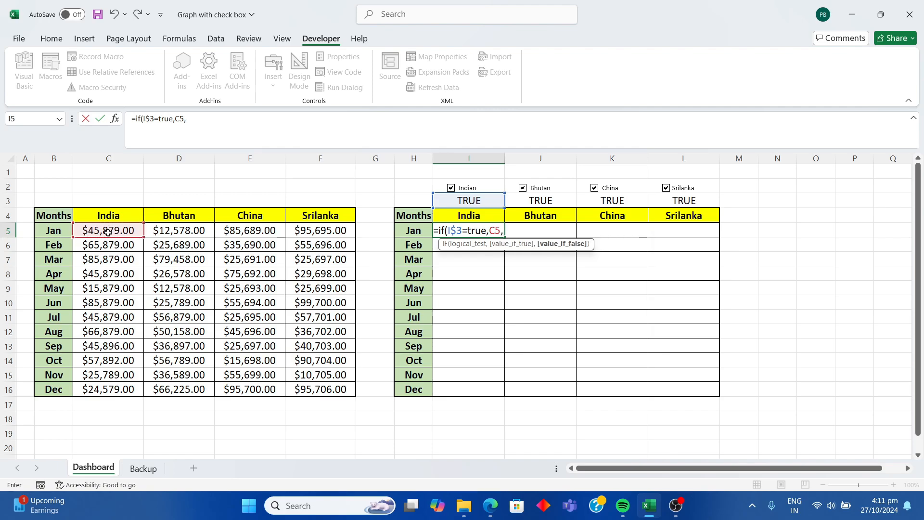
pyautogui.write('"')
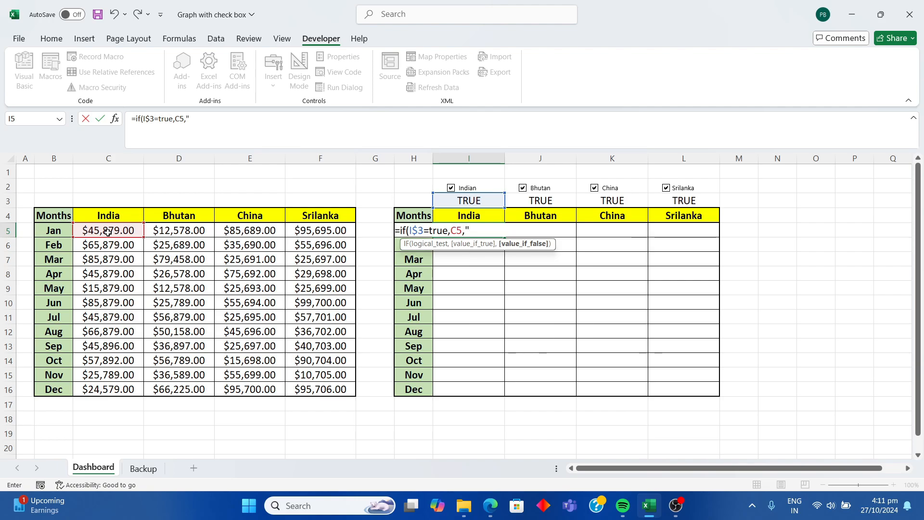
pyautogui.write('")')
pyautogui.press('Return')
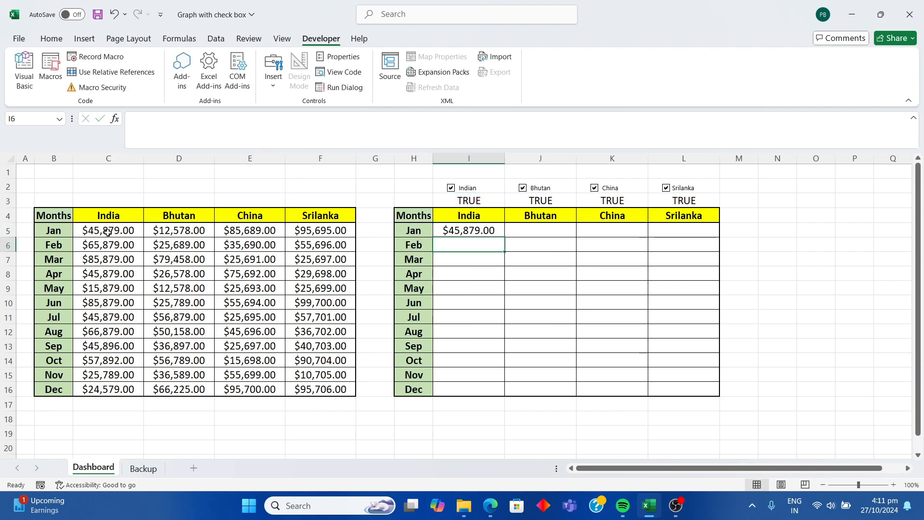
# - Fill the I5 formula across to column L and down to row 16, covering all countries and months
pyautogui.click(499, 231)
pyautogui.moveTo(506, 237); pyautogui.dragTo(698, 244)
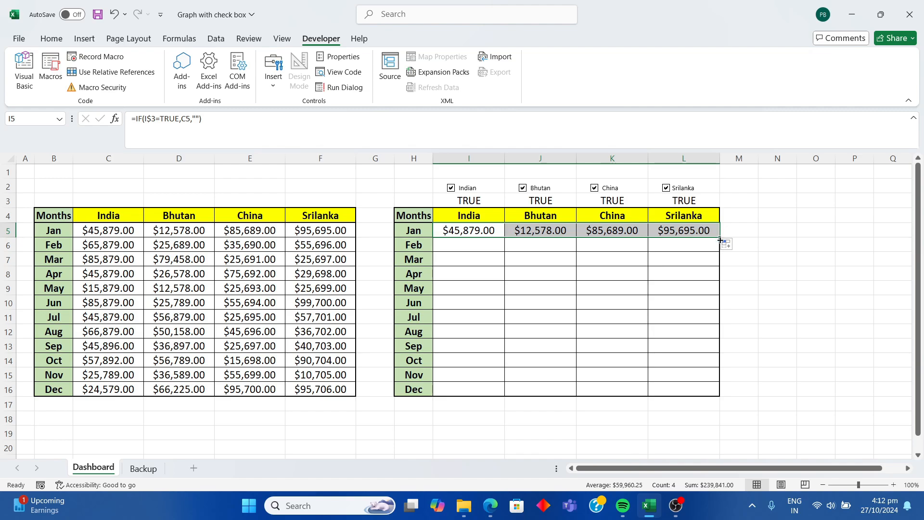
pyautogui.moveTo(720, 238); pyautogui.dragTo(721, 398)
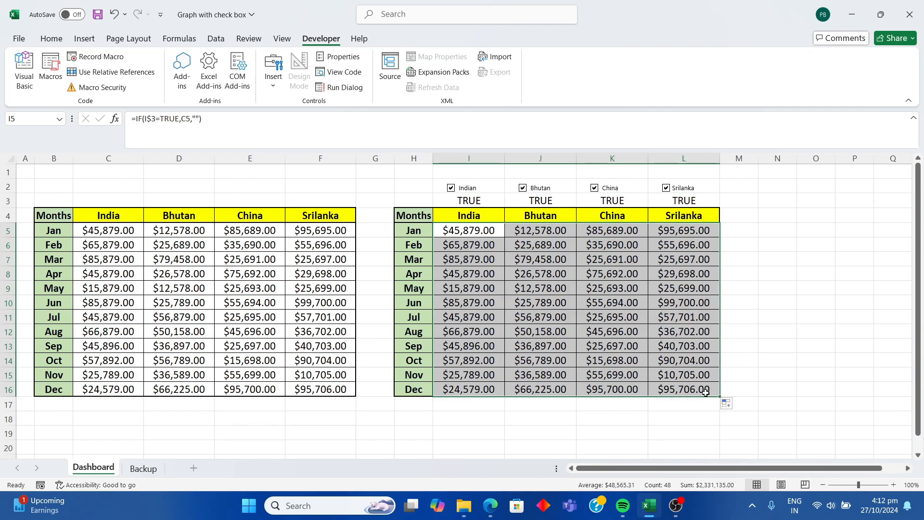
pyautogui.click(638, 306)
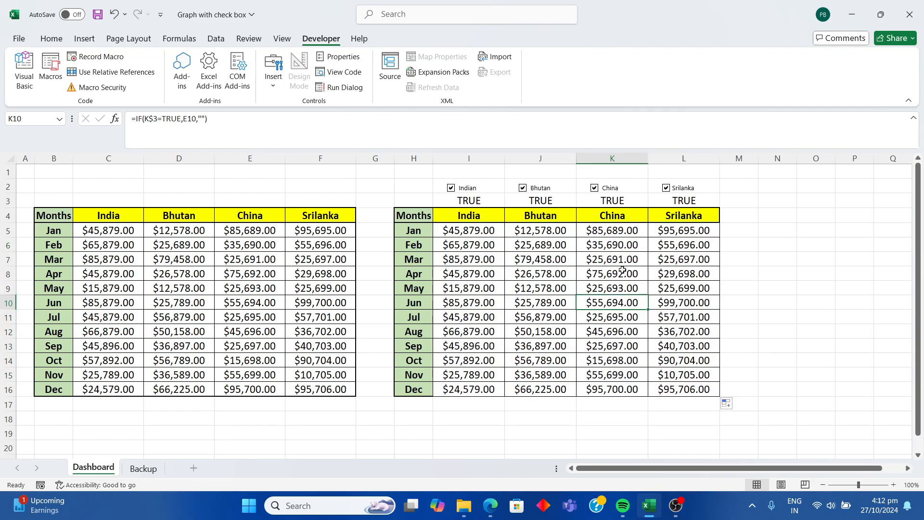
# - Test the filtering by clearing and reselecting the Bhutan, China, Srilanka and Indian check boxes, leaving all four selected
pyautogui.click(523, 190)
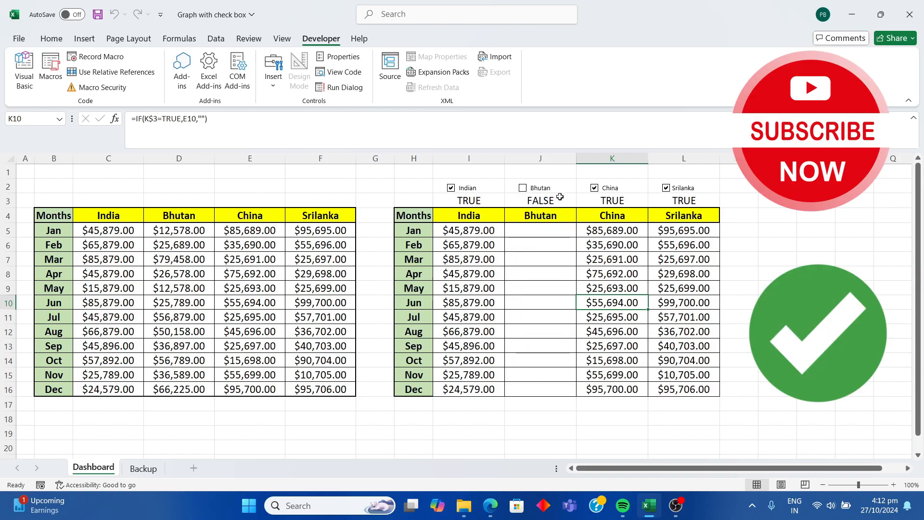
pyautogui.click(523, 189)
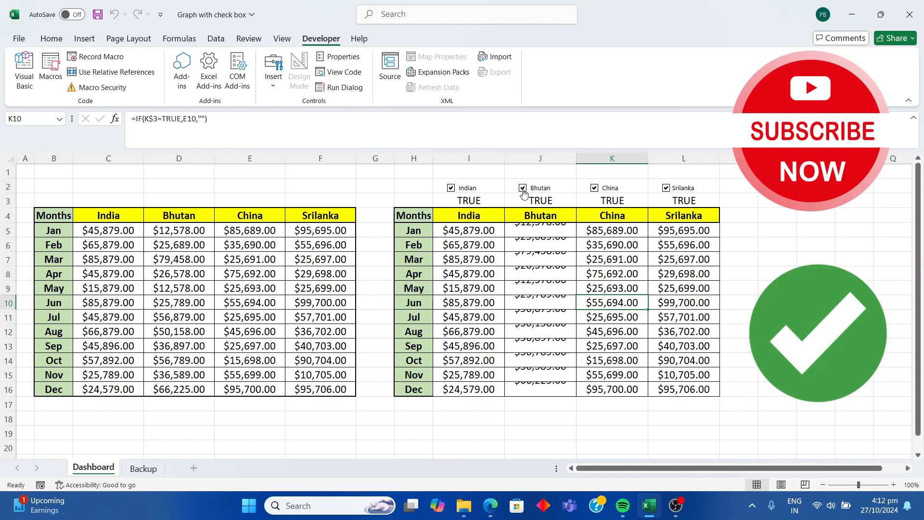
pyautogui.click(595, 189)
pyautogui.click(595, 188)
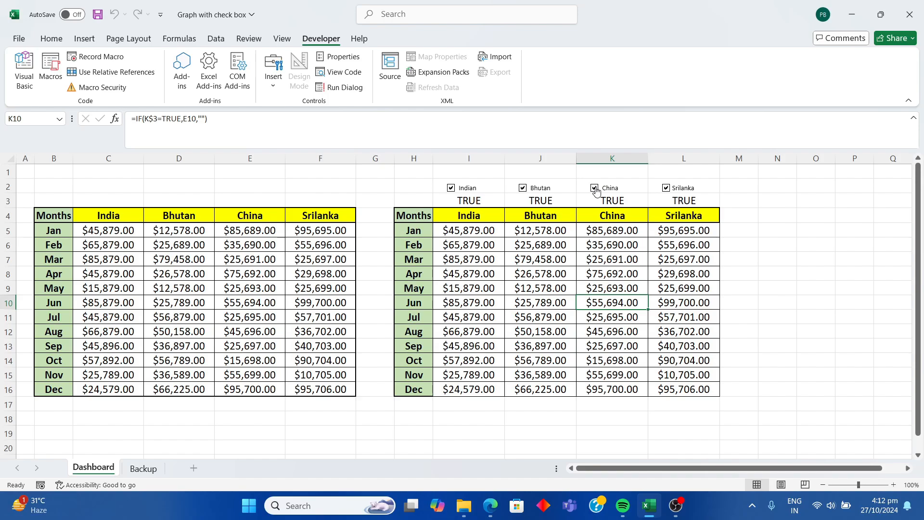
pyautogui.click(595, 188)
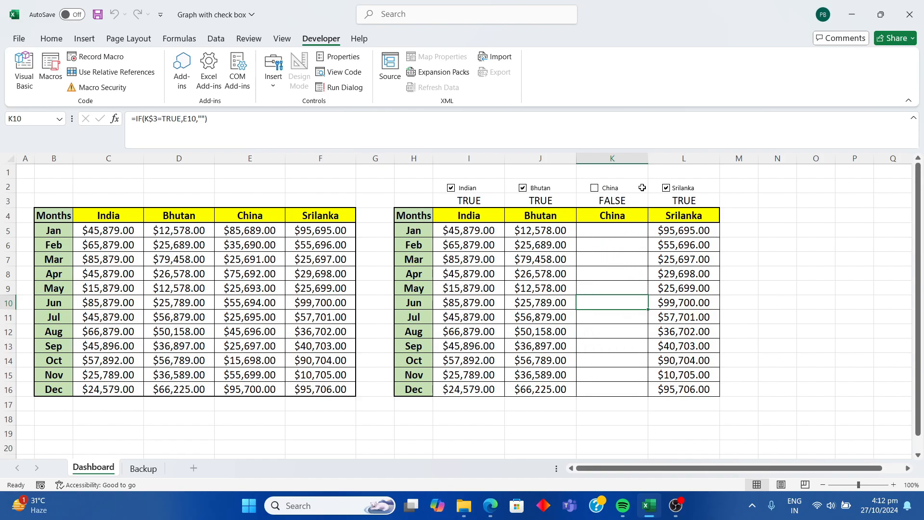
pyautogui.click(667, 189)
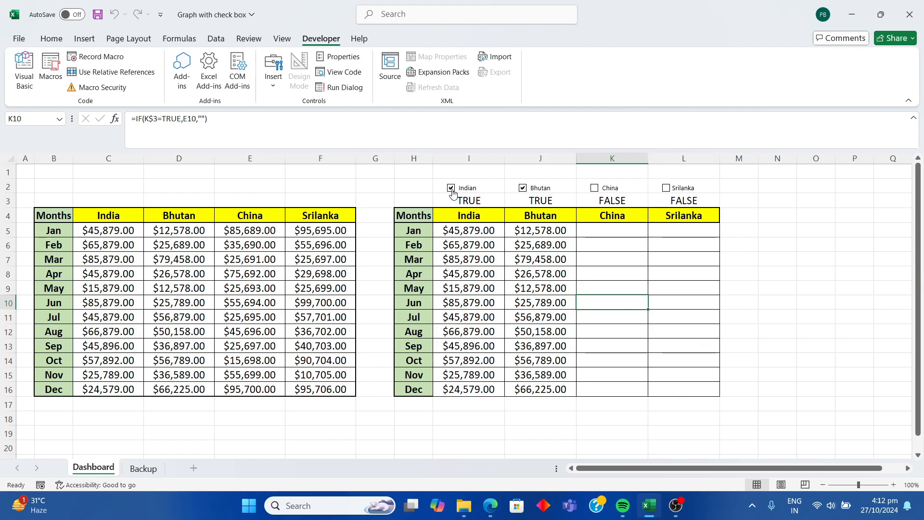
pyautogui.click(451, 189)
pyautogui.click(452, 188)
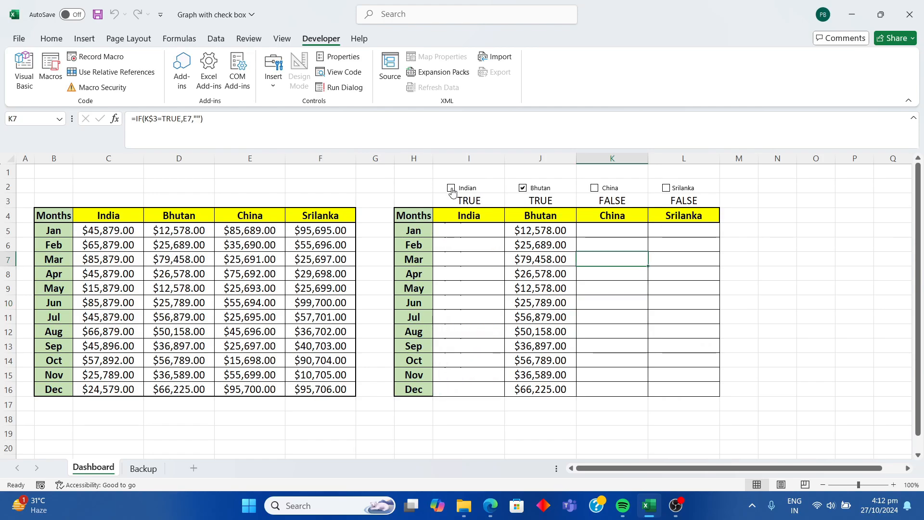
pyautogui.click(595, 188)
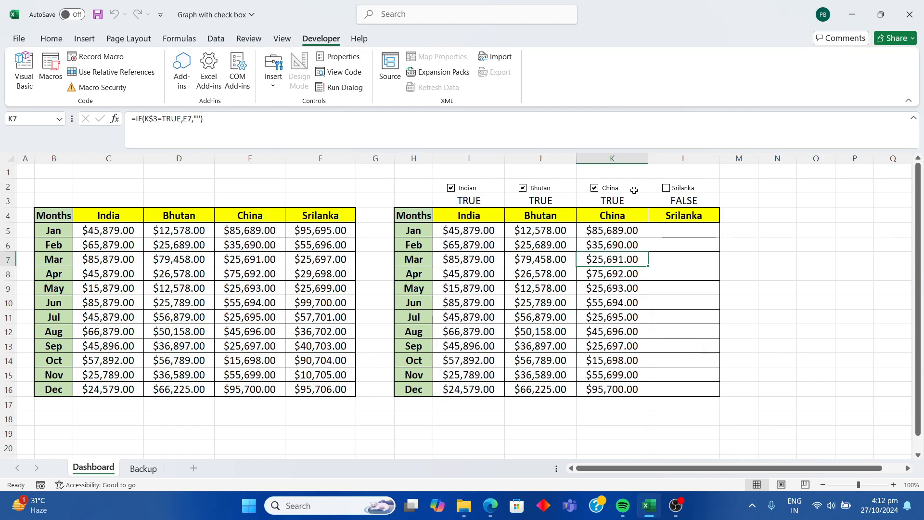
pyautogui.click(666, 189)
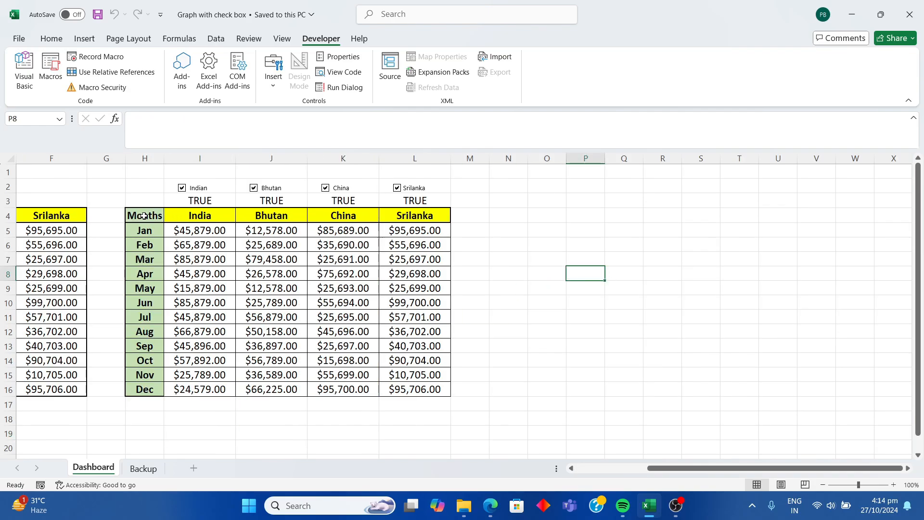
# - Insert a 2-D clustered column chart from the formula table H4:L16, including the months and country headers
pyautogui.moveTo(143, 217); pyautogui.dragTo(413, 385)
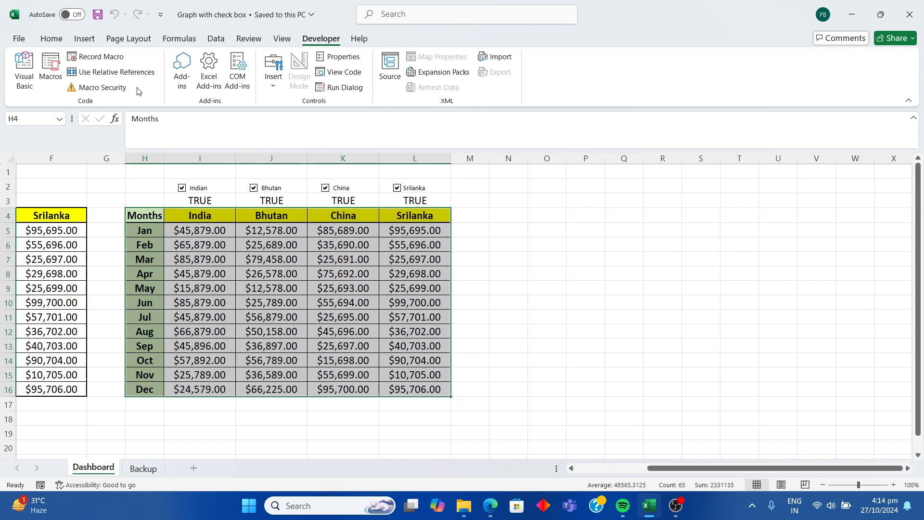
pyautogui.click(85, 39)
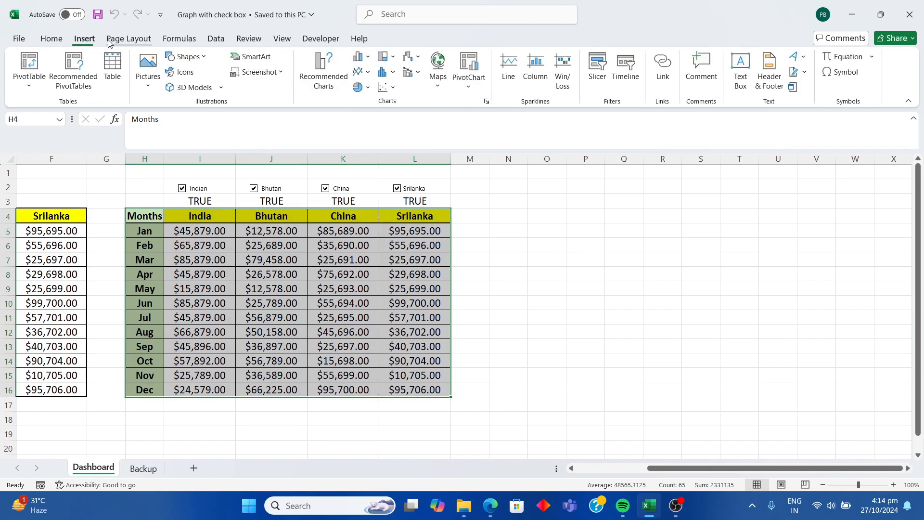
pyautogui.click(370, 58)
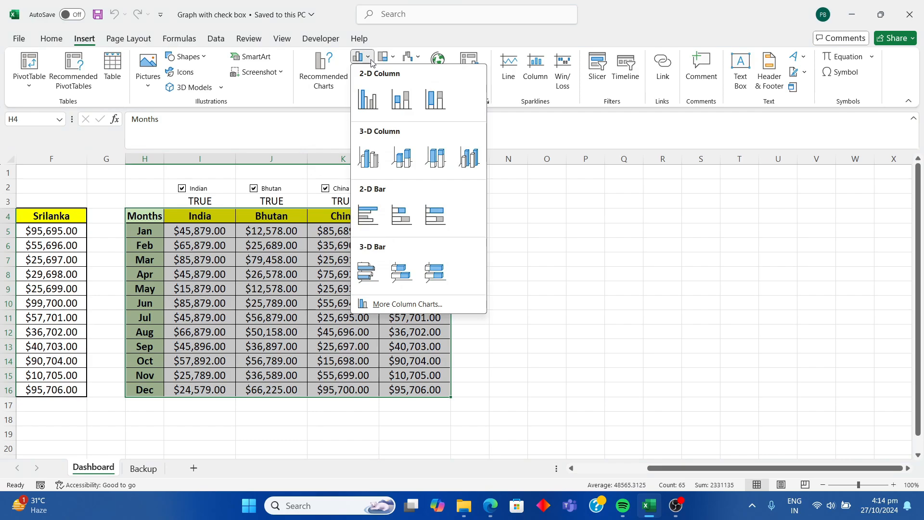
pyautogui.click(368, 99)
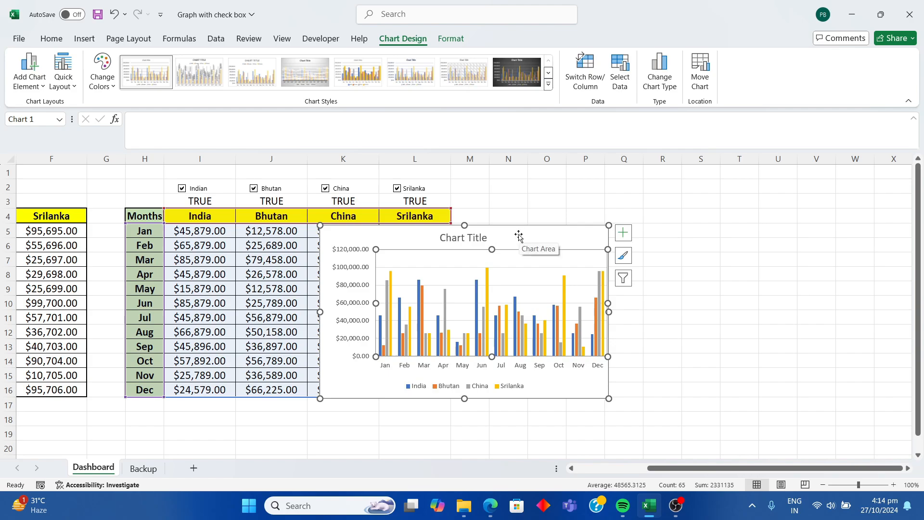
# - Place the chart beside the formula table from cell M4 and enlarge it to reach row 16 and column V
pyautogui.moveTo(519, 241); pyautogui.dragTo(664, 217)
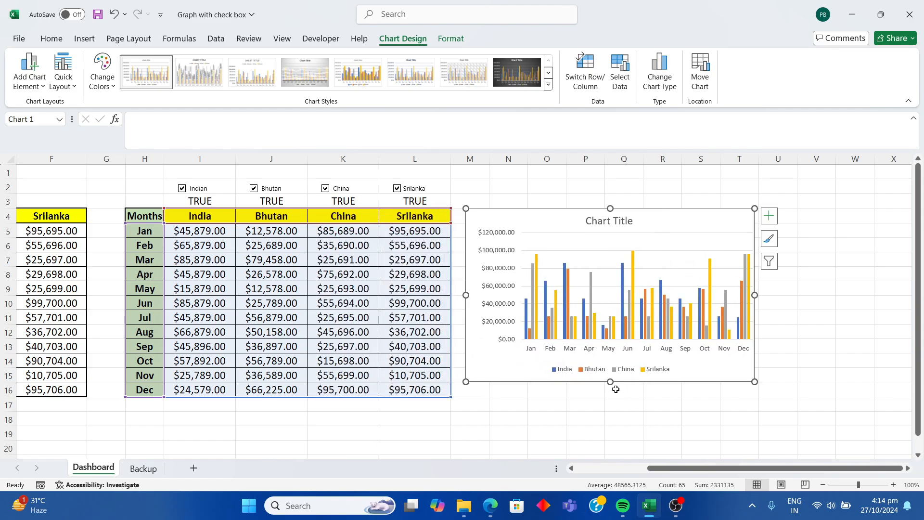
pyautogui.moveTo(611, 381); pyautogui.dragTo(611, 399)
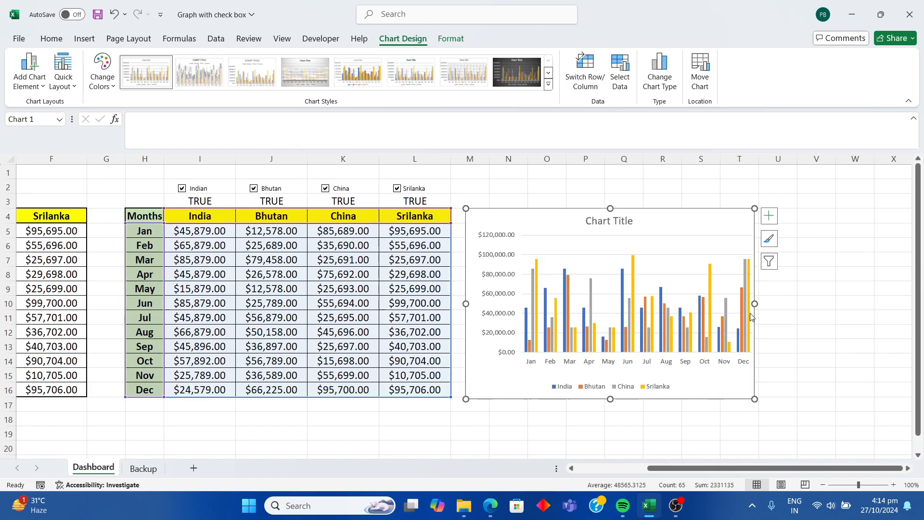
pyautogui.moveTo(755, 304); pyautogui.dragTo(827, 303)
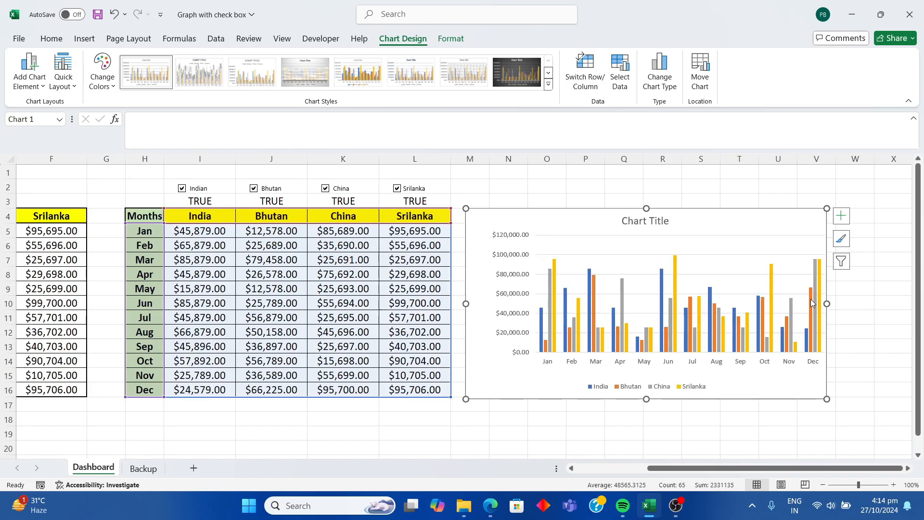
# - Lower the top edge of the chart's plot area to leave more space beneath the title
pyautogui.click(607, 237)
pyautogui.click(637, 236)
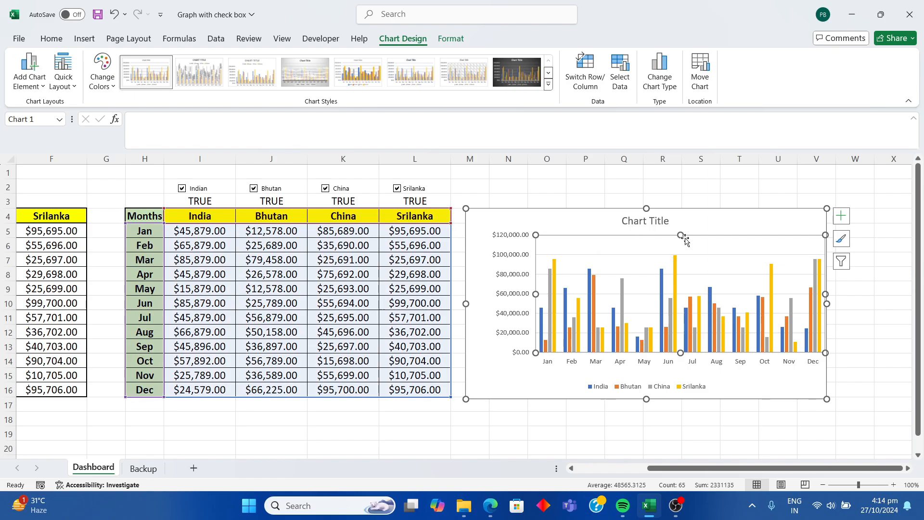
pyautogui.moveTo(680, 235); pyautogui.dragTo(683, 249)
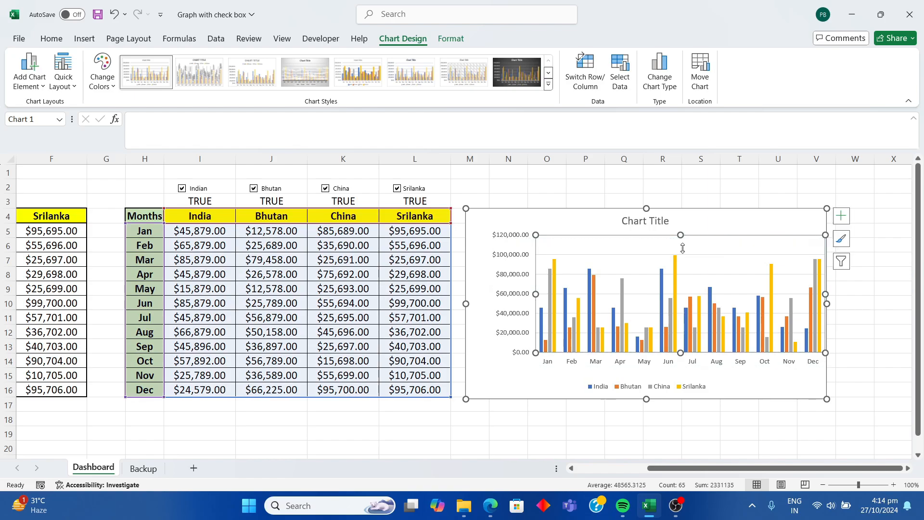
# - Replace the chart's default title with "Countrywise Sales"
pyautogui.click(664, 222)
pyautogui.click(668, 221)
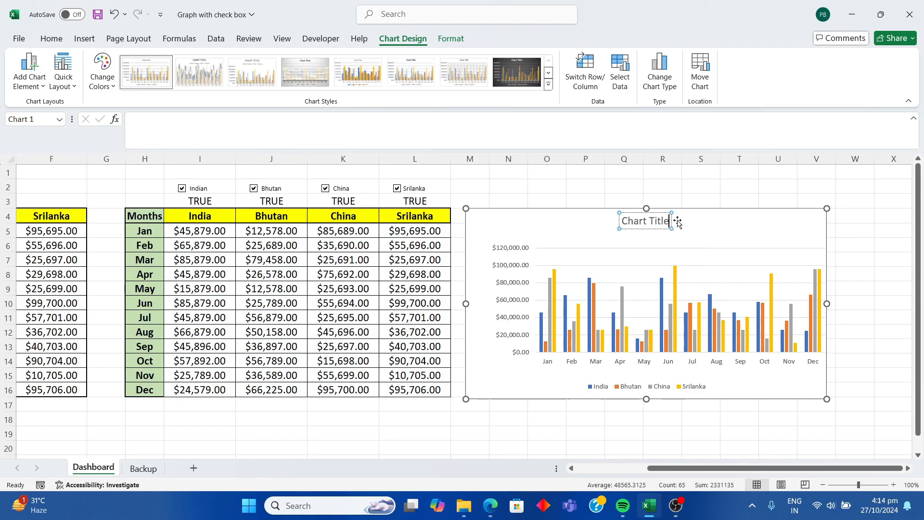
pyautogui.press('BackSpace')
pyautogui.press('BackSpace')
pyautogui.press('BackSpace')
pyautogui.press('BackSpace')
pyautogui.press('BackSpace')
pyautogui.press('BackSpace')
pyautogui.press('BackSpace')
pyautogui.press('BackSpace')
pyautogui.press('BackSpace')
pyautogui.press('BackSpace')
pyautogui.press('BackSpace')
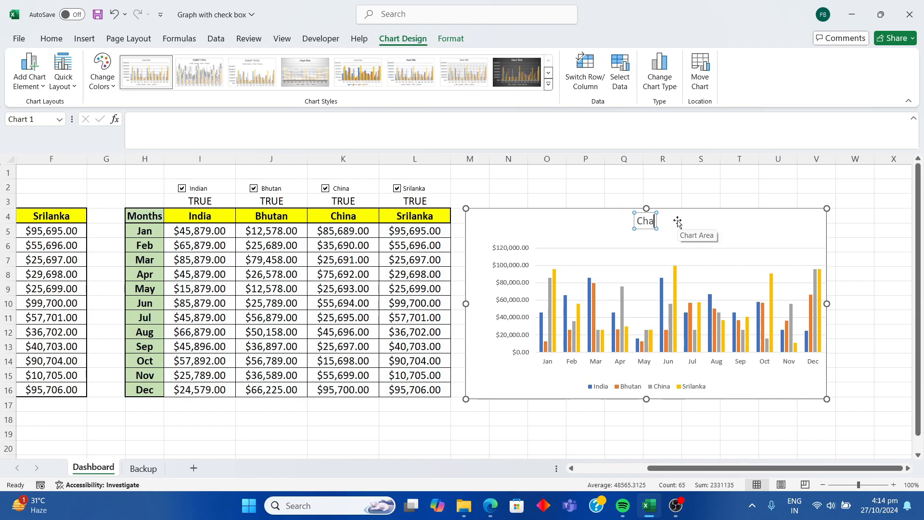
pyautogui.write('Countrywise')
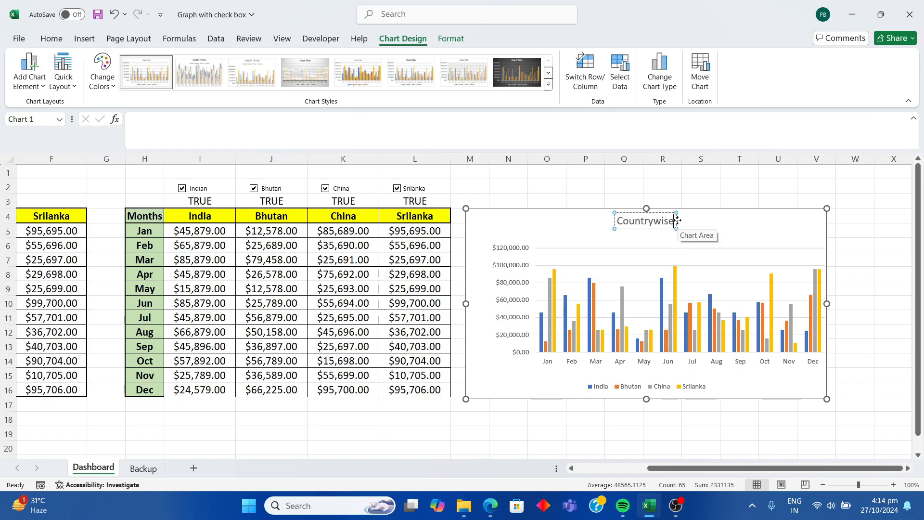
pyautogui.write(' Sales')
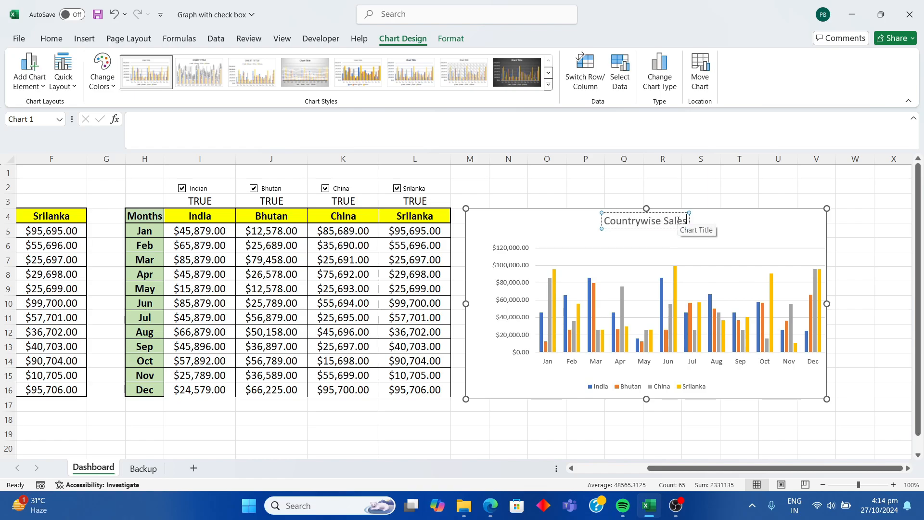
pyautogui.press('Escape')
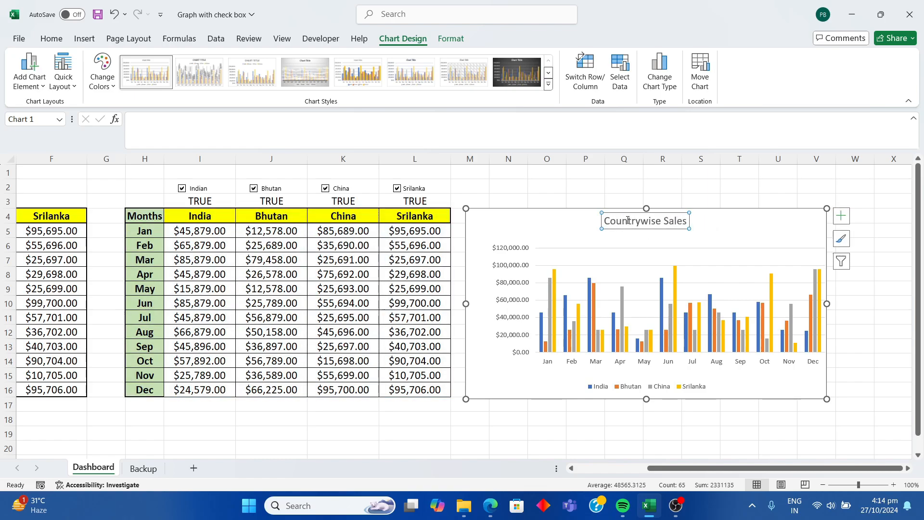
# - Format the chart title as bold, underlined, red text at font size 16
pyautogui.doubleClick(628, 220)
pyautogui.moveTo(605, 220); pyautogui.dragTo(690, 220)
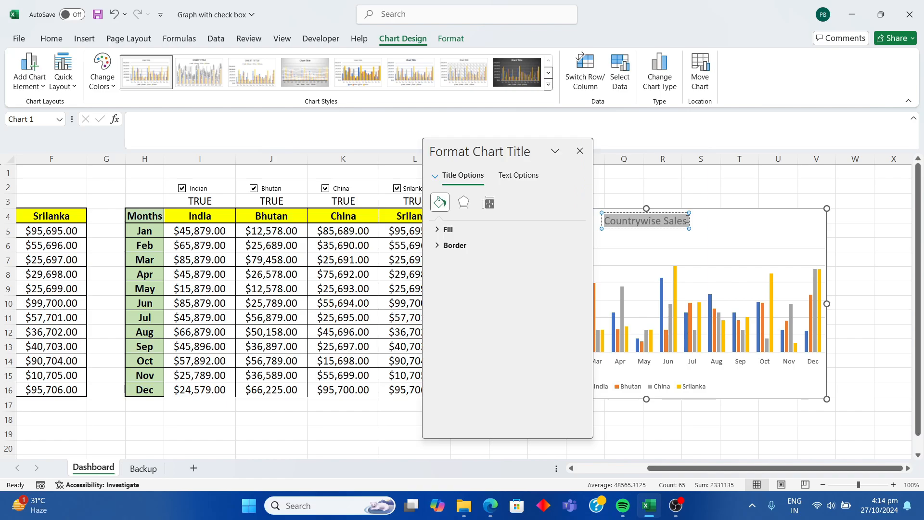
pyautogui.hotkey('ctrl', 'b')
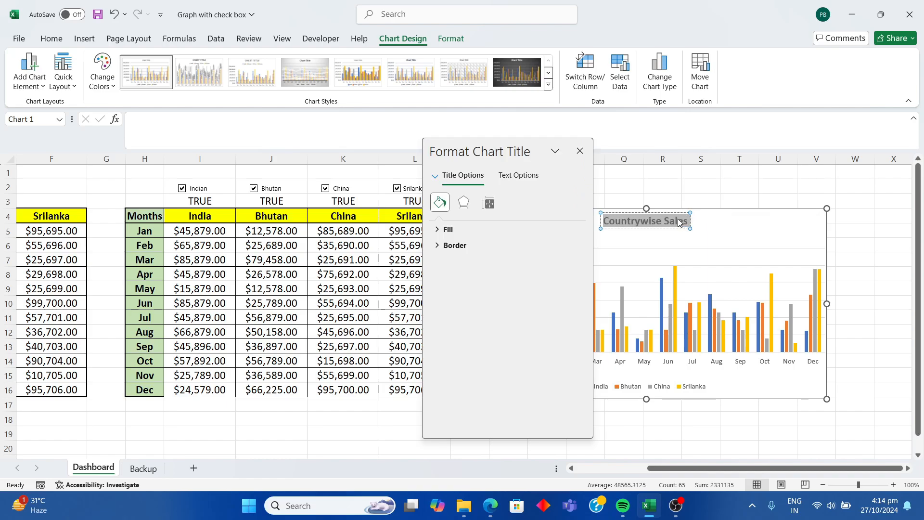
pyautogui.click(580, 150)
pyautogui.click(52, 39)
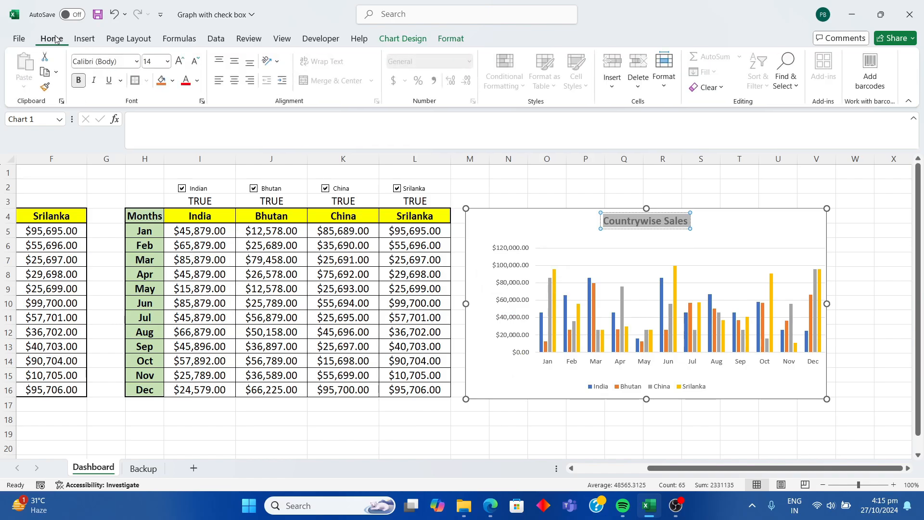
pyautogui.click(180, 62)
pyautogui.click(186, 81)
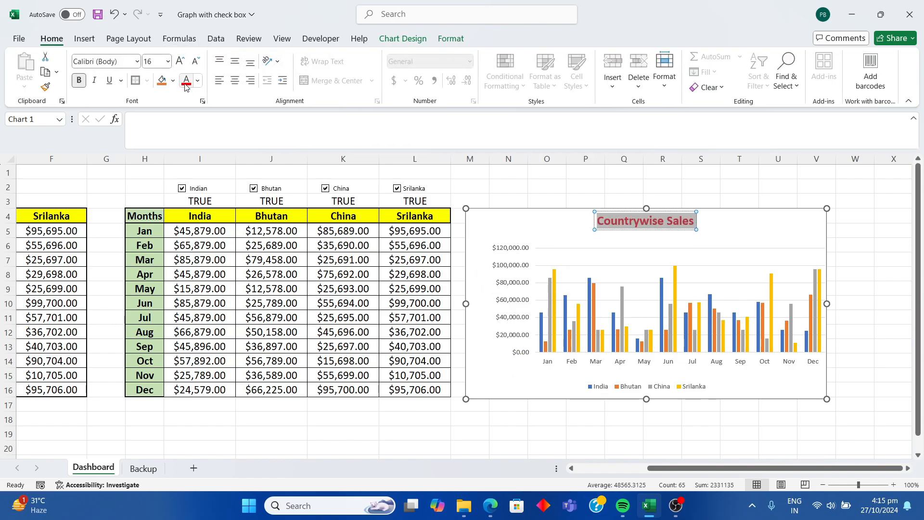
pyautogui.click(625, 224)
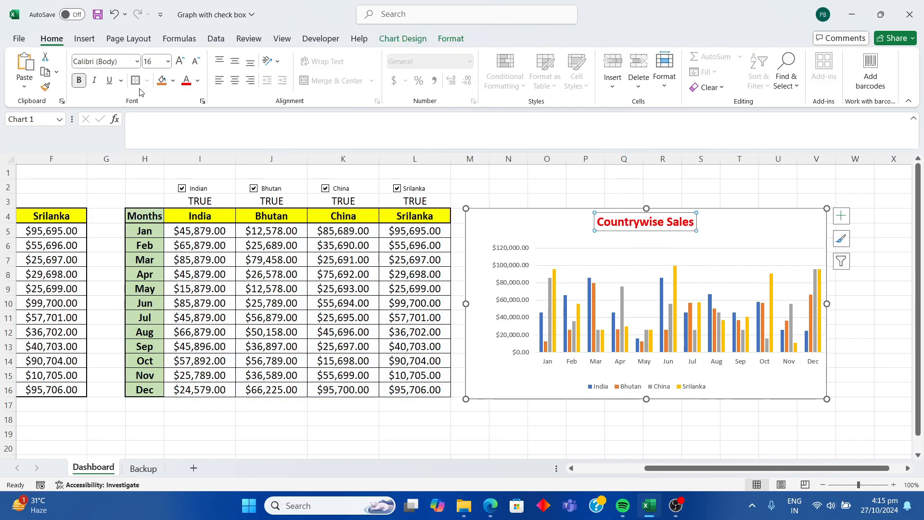
pyautogui.click(109, 81)
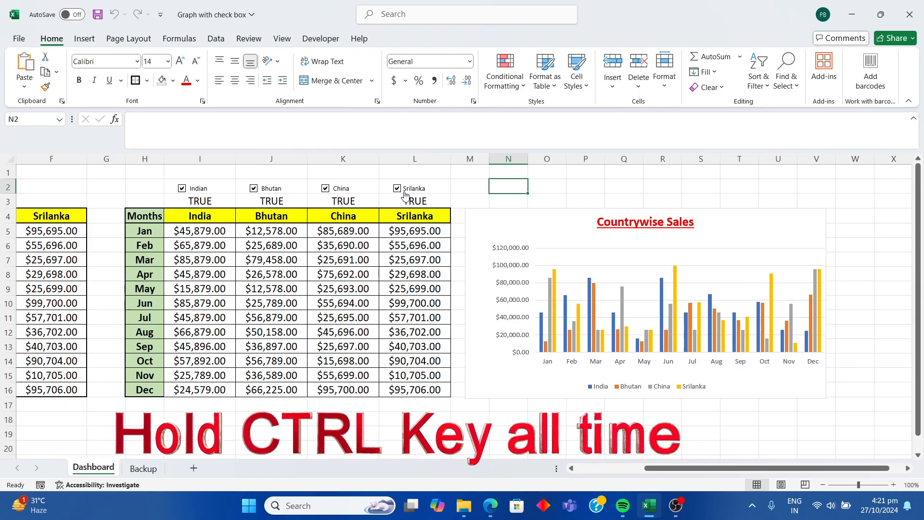
# - Copy the Indian, Bhutan, China and Srilanka check boxes from row 2 onto the chart, just beneath its title
pyautogui.keyDown('ctrl'); pyautogui.click(281, 186); pyautogui.keyUp('ctrl')
pyautogui.keyDown('ctrl'); pyautogui.click(212, 186); pyautogui.keyUp('ctrl')
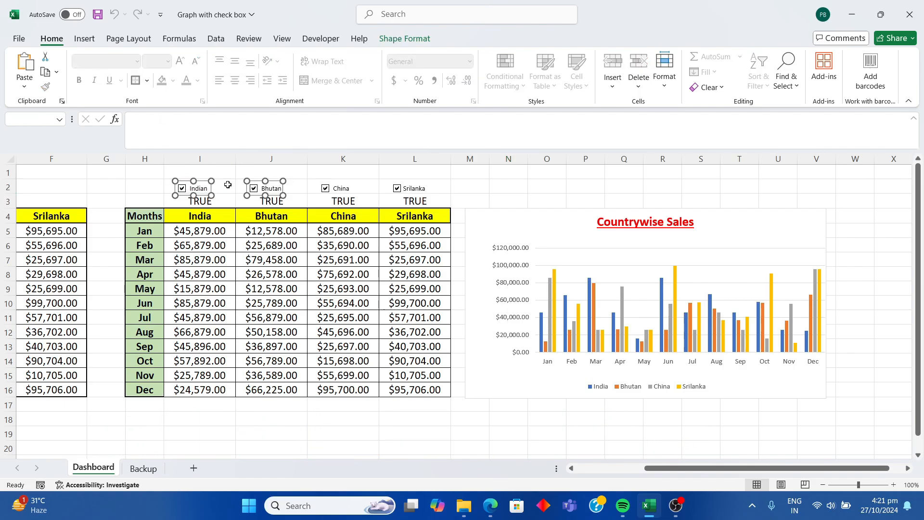
pyautogui.keyDown('ctrl'); pyautogui.click(348, 192); pyautogui.keyUp('ctrl')
pyautogui.keyDown('ctrl'); pyautogui.click(423, 190); pyautogui.keyUp('ctrl')
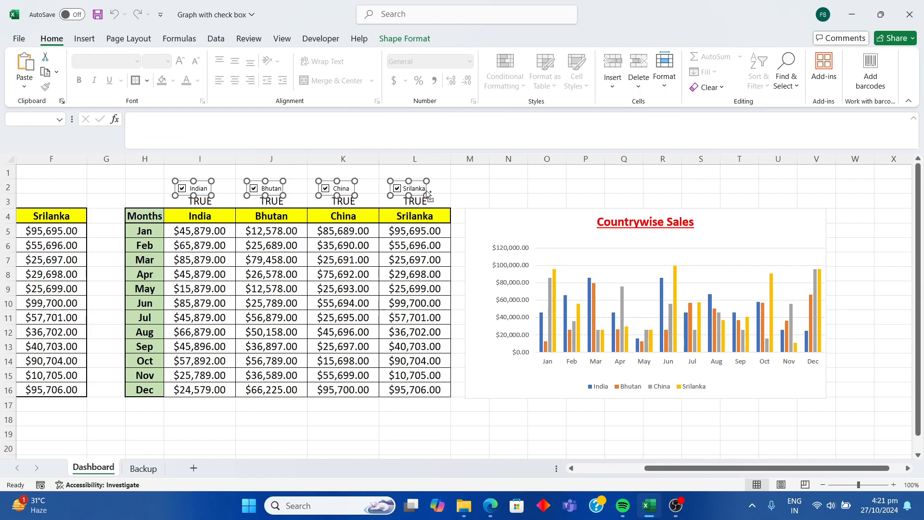
pyautogui.moveTo(422, 189); pyautogui.dragTo(862, 248)
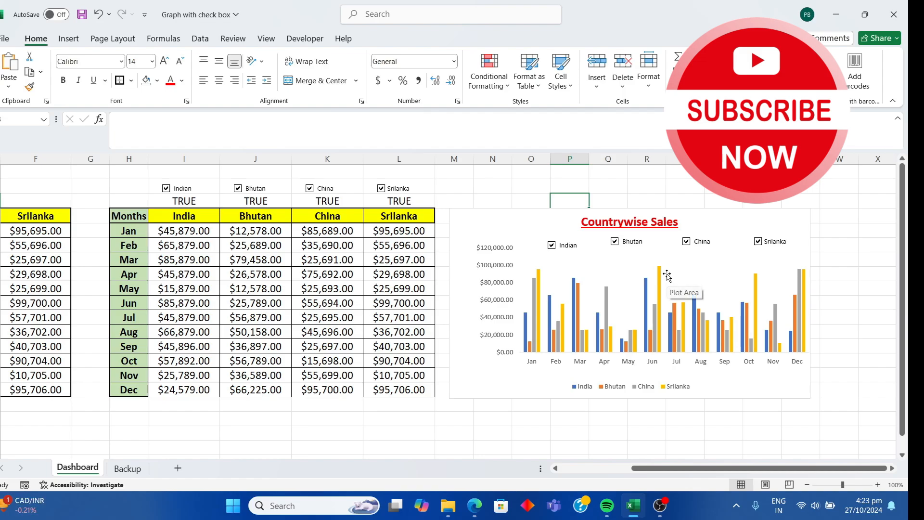
# - Test the check boxes on the chart by clearing Indian, Bhutan and China and reselecting them, leaving all four selected
pyautogui.click(552, 246)
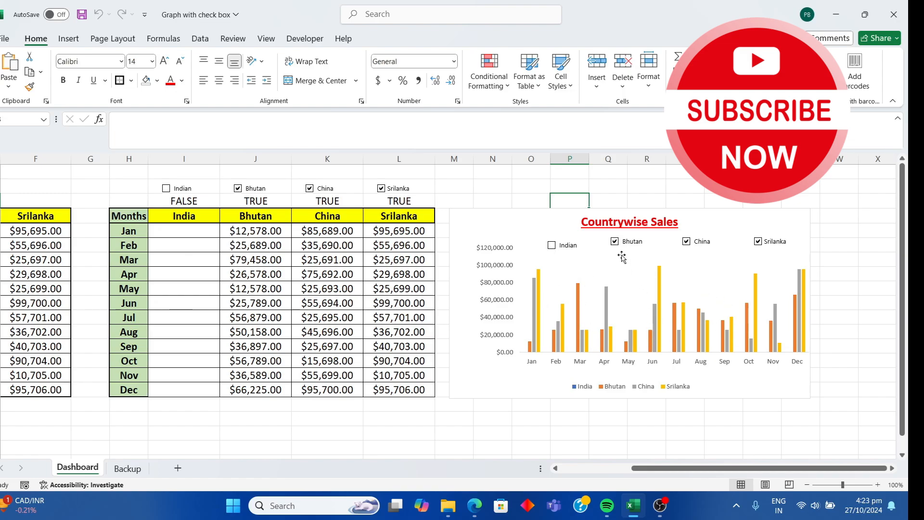
pyautogui.click(615, 241)
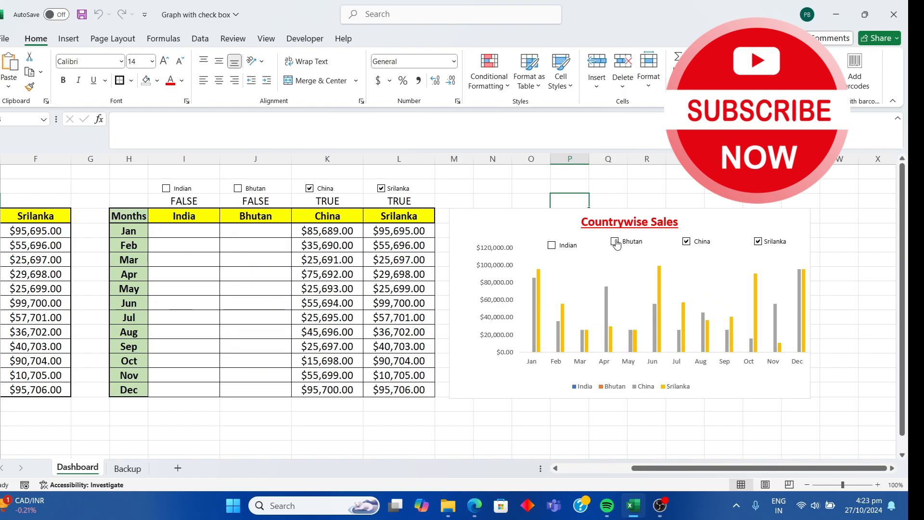
pyautogui.click(687, 241)
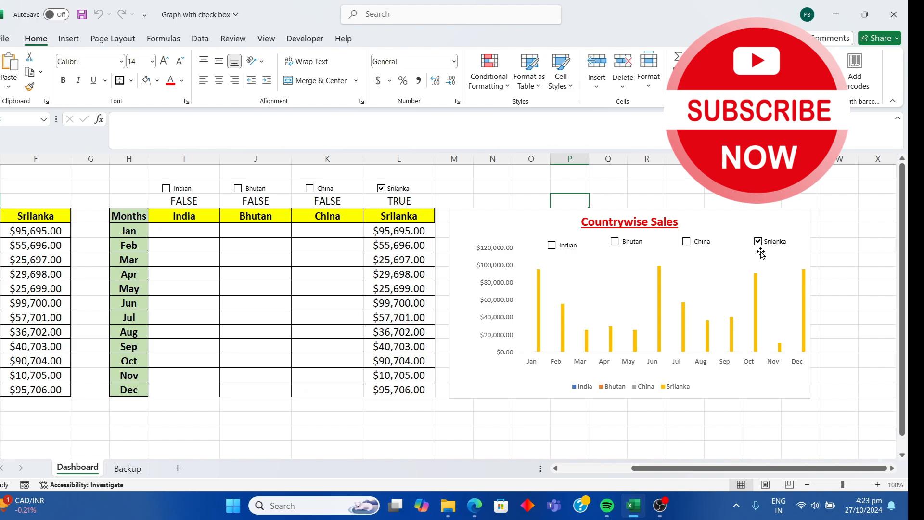
pyautogui.click(687, 241)
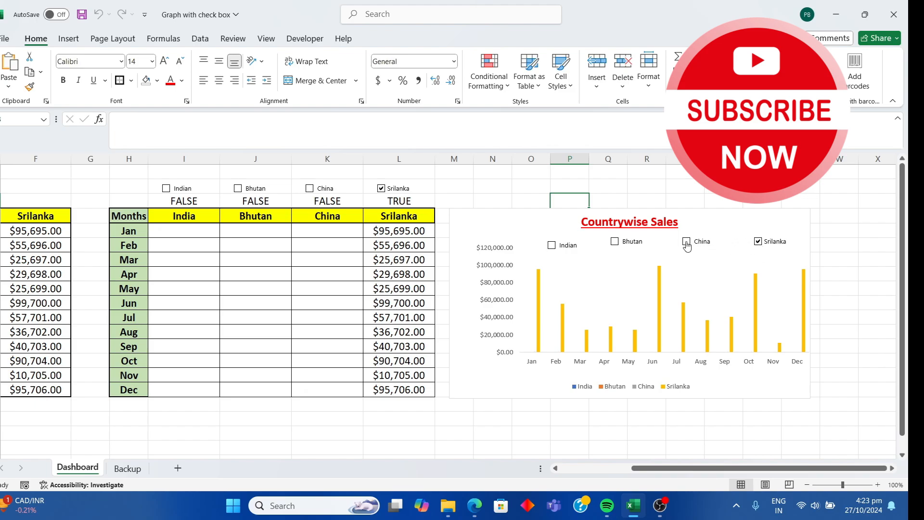
pyautogui.click(615, 241)
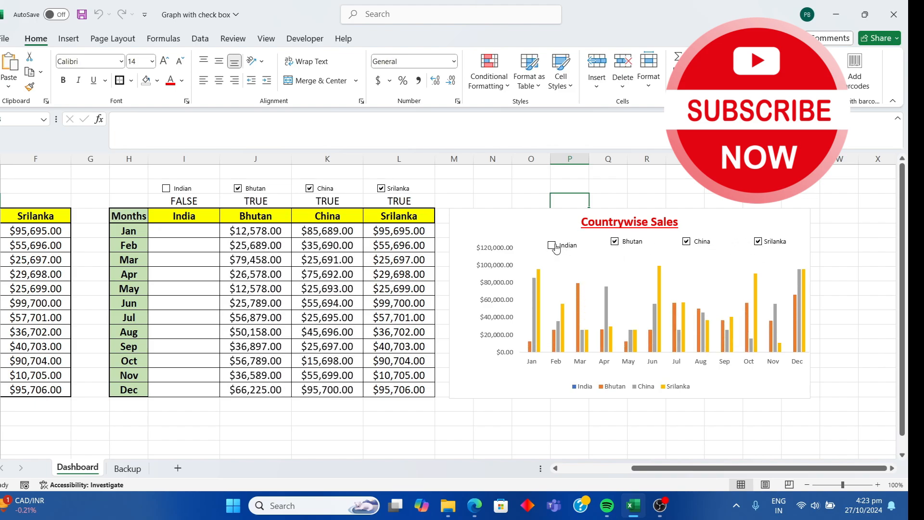
pyautogui.click(555, 247)
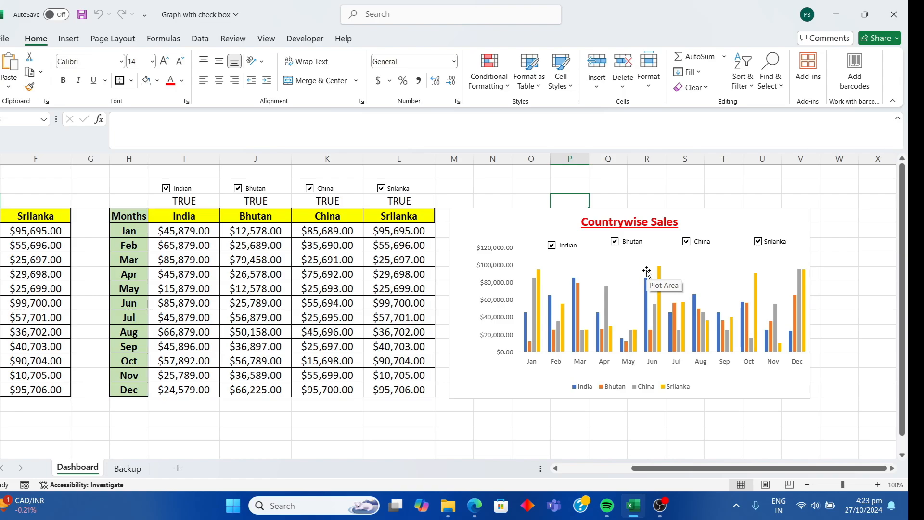
pyautogui.click(551, 245)
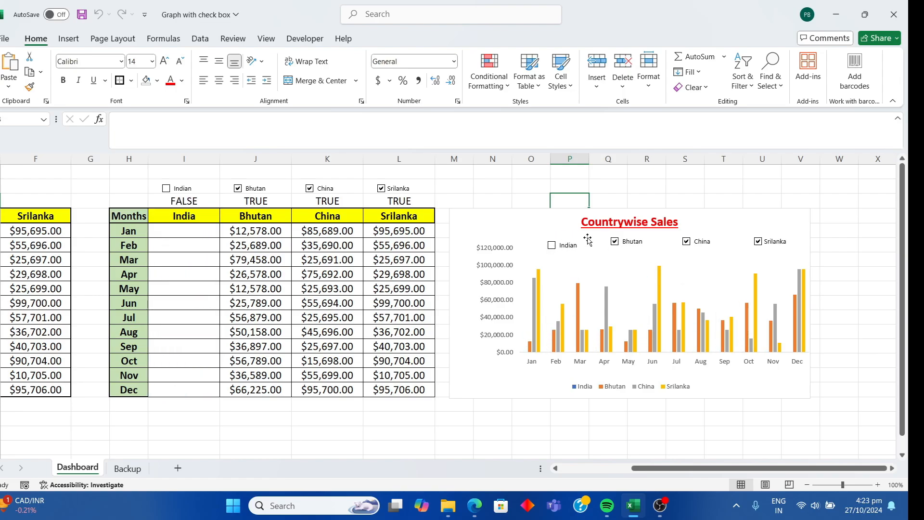
pyautogui.click(552, 245)
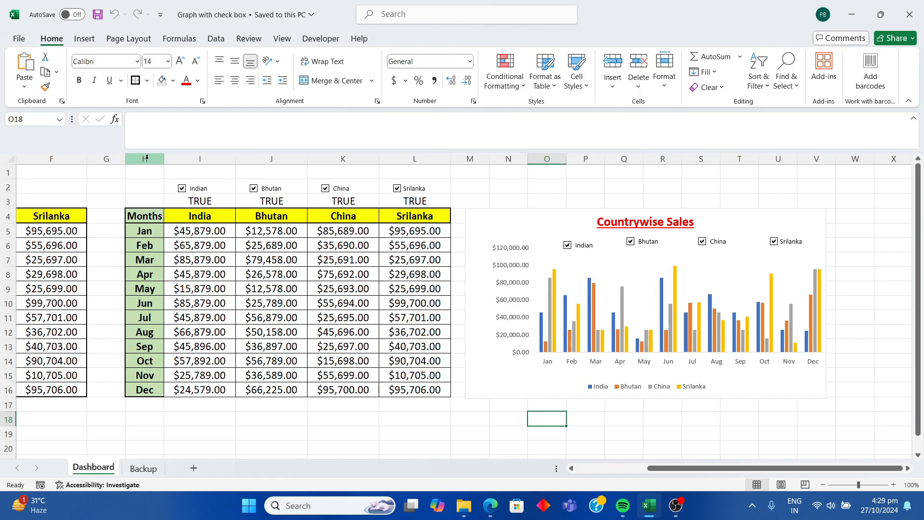
# - Hide columns H to L, which contain the formula table
pyautogui.moveTo(147, 159); pyautogui.dragTo(422, 172)
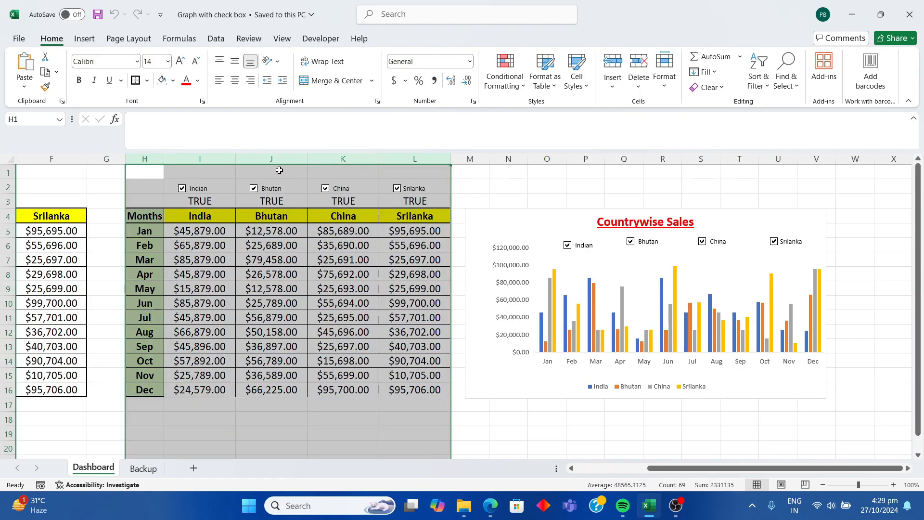
pyautogui.rightClick(271, 159)
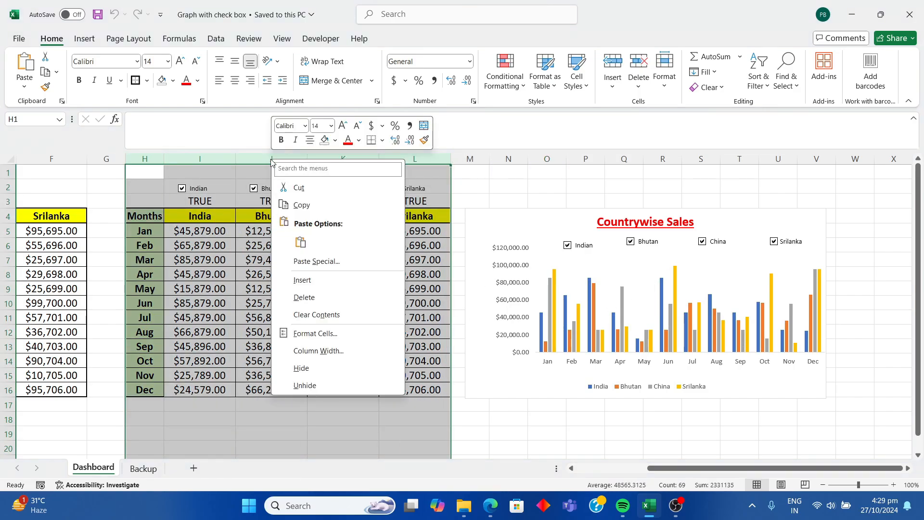
pyautogui.click(306, 368)
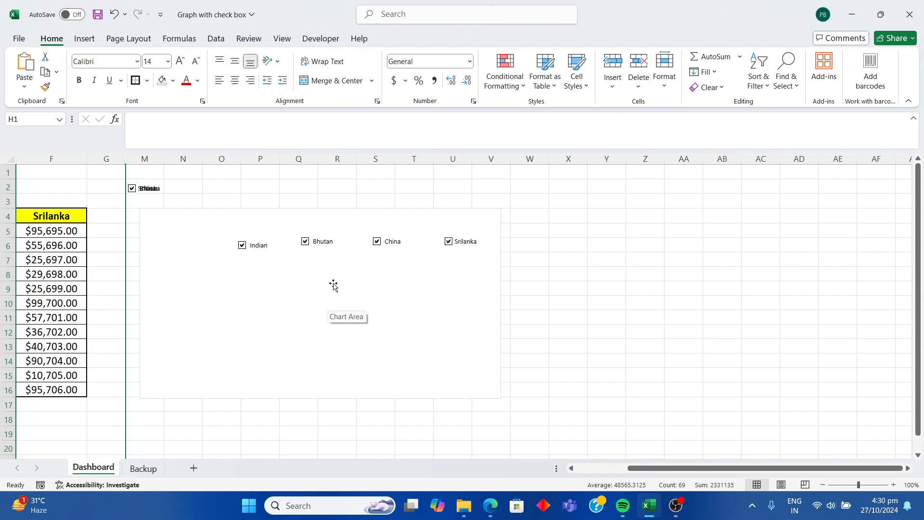
# - Set the chart to show data in hidden rows and columns, and move it slightly left to the start of column M
pyautogui.click(171, 229)
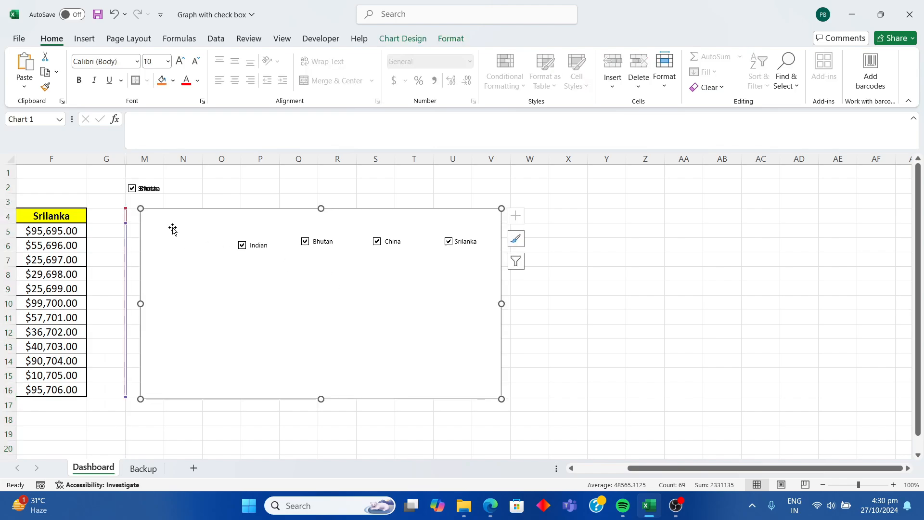
pyautogui.rightClick(190, 256)
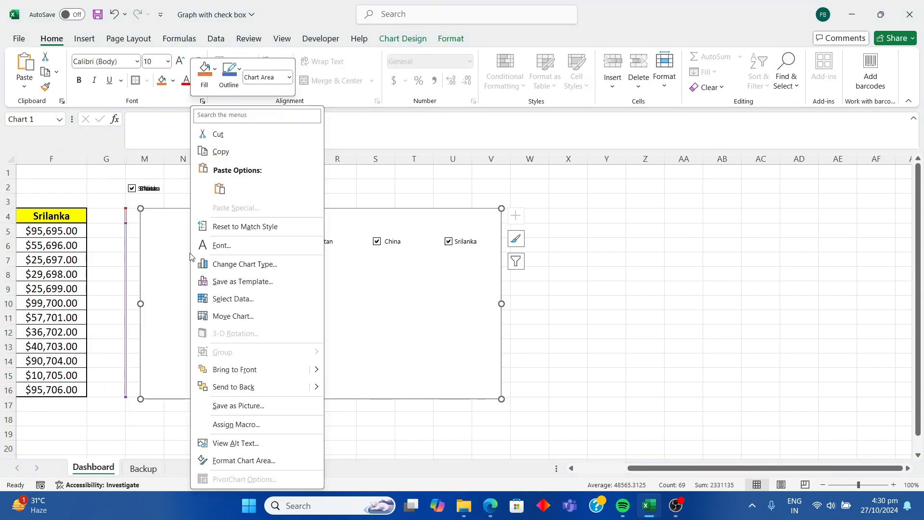
pyautogui.click(231, 298)
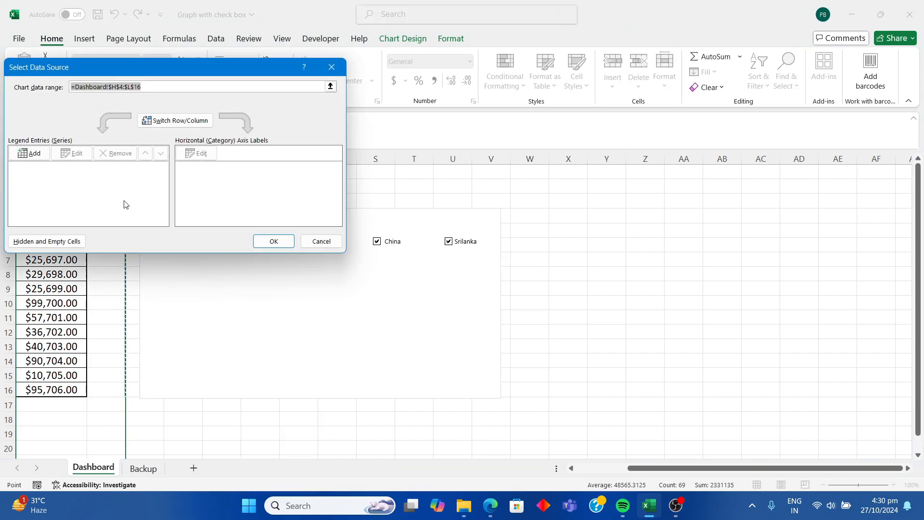
pyautogui.click(57, 243)
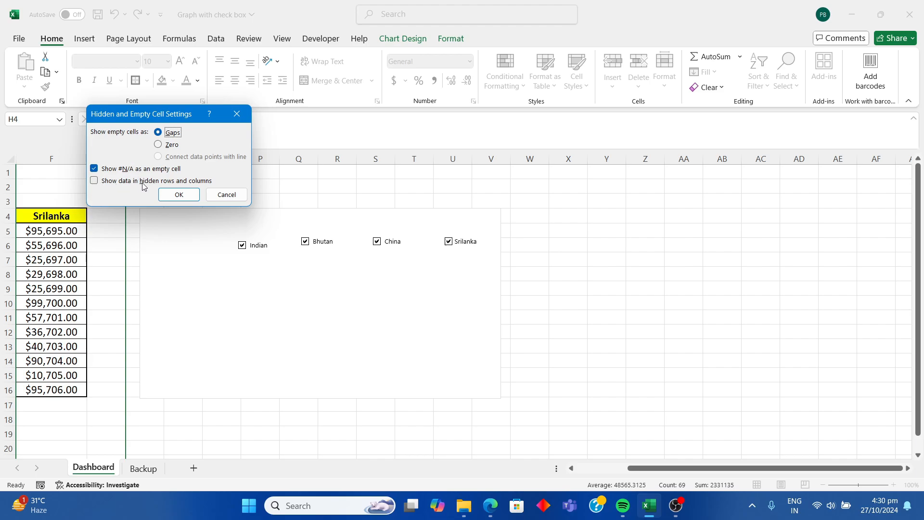
pyautogui.click(94, 183)
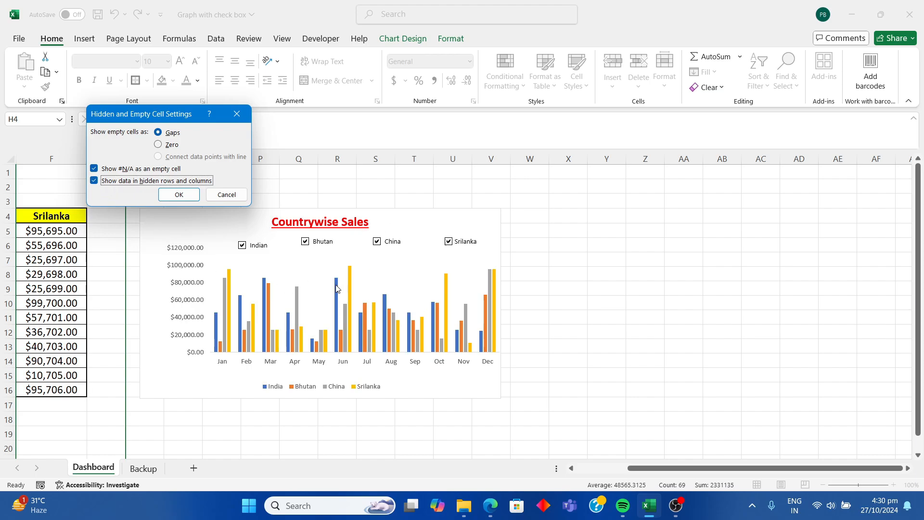
pyautogui.click(178, 196)
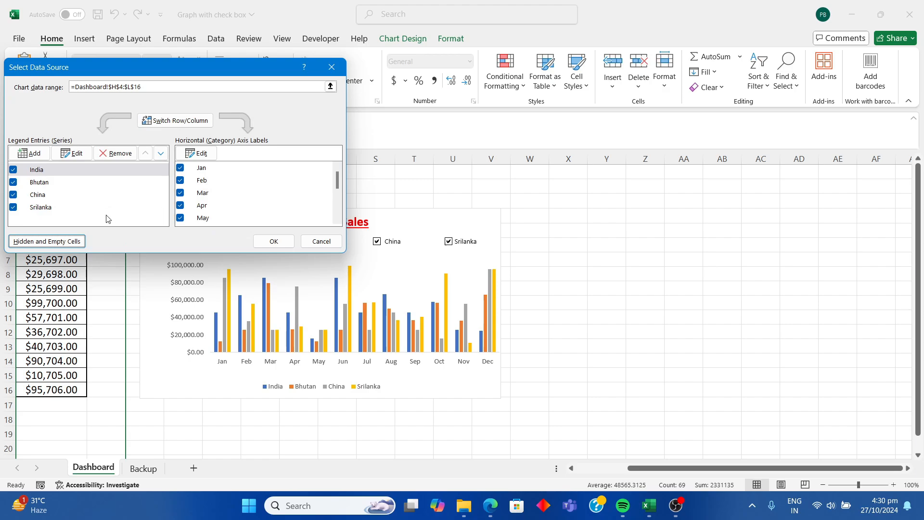
pyautogui.click(273, 242)
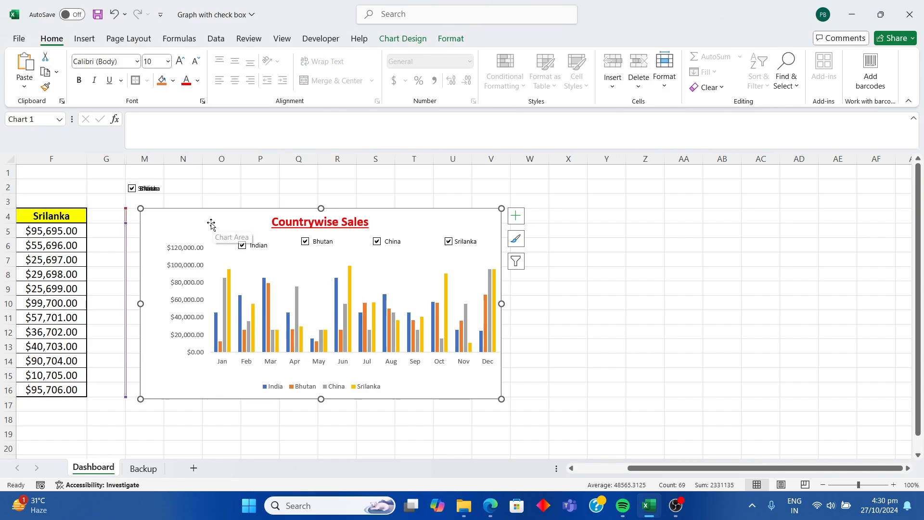
pyautogui.click(222, 185)
pyautogui.moveTo(214, 229)
pyautogui.mouseDown()
pyautogui.moveTo(205, 229)
pyautogui.moveTo(223, 227)
pyautogui.moveTo(190, 228)
pyautogui.moveTo(231, 230)
pyautogui.moveTo(199, 227)
pyautogui.mouseUp()
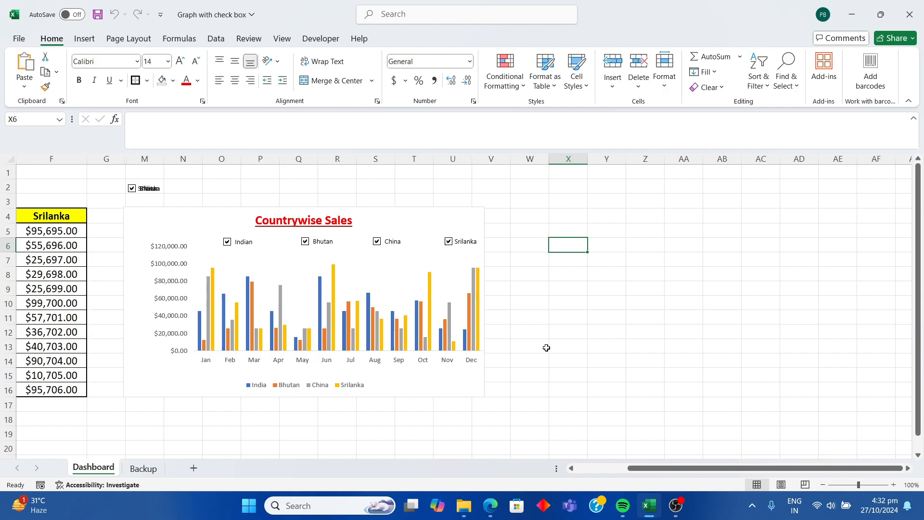
# - Group the Srilanka, China, Bhutan and Indian check boxes on the chart together with the Countrywise Sales chart
pyautogui.keyDown('ctrl'); pyautogui.click(448, 242); pyautogui.keyUp('ctrl')
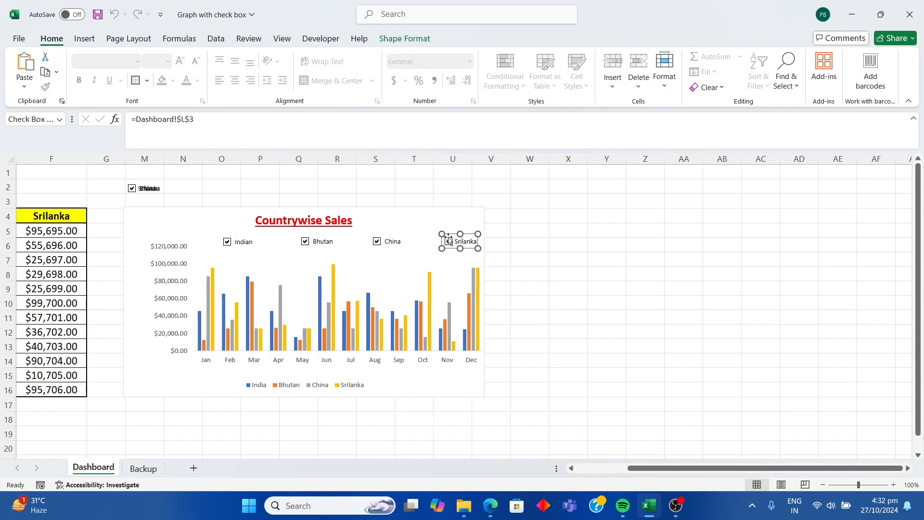
pyautogui.keyDown('ctrl'); pyautogui.click(386, 243); pyautogui.keyUp('ctrl')
pyautogui.keyDown('ctrl'); pyautogui.click(314, 245); pyautogui.keyUp('ctrl')
pyautogui.keyDown('ctrl'); pyautogui.click(241, 243); pyautogui.keyUp('ctrl')
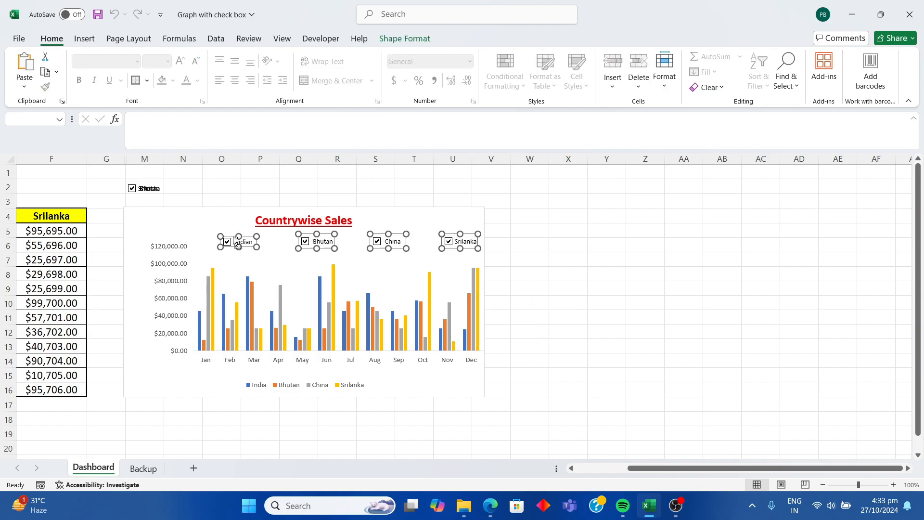
pyautogui.keyDown('ctrl'); pyautogui.click(149, 210); pyautogui.keyUp('ctrl')
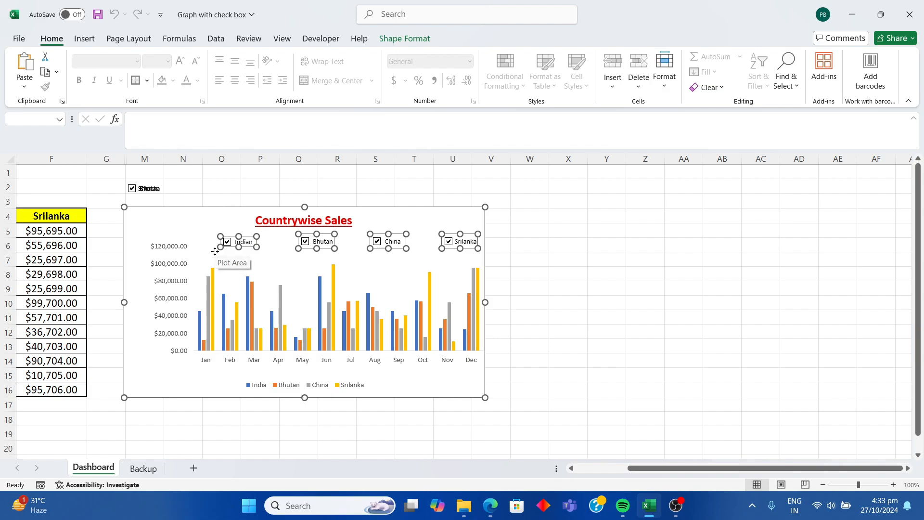
pyautogui.rightClick(175, 220)
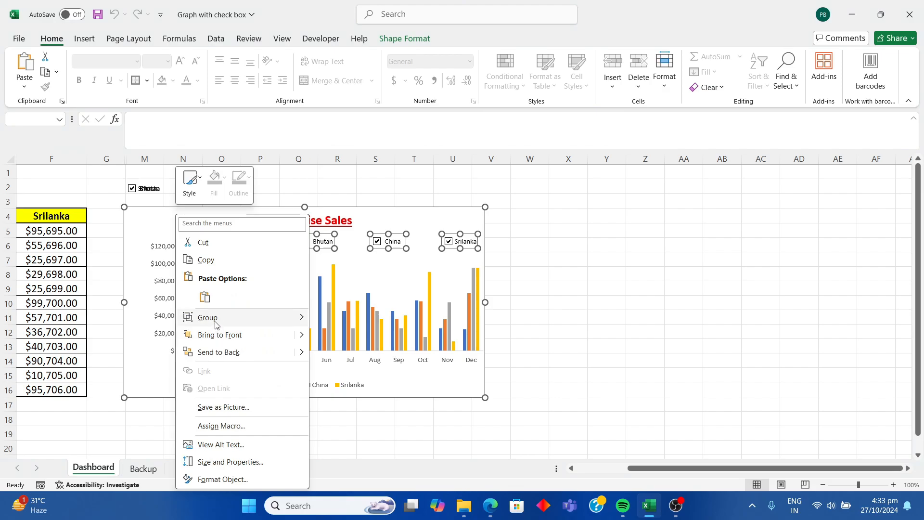
pyautogui.moveTo(217, 321)
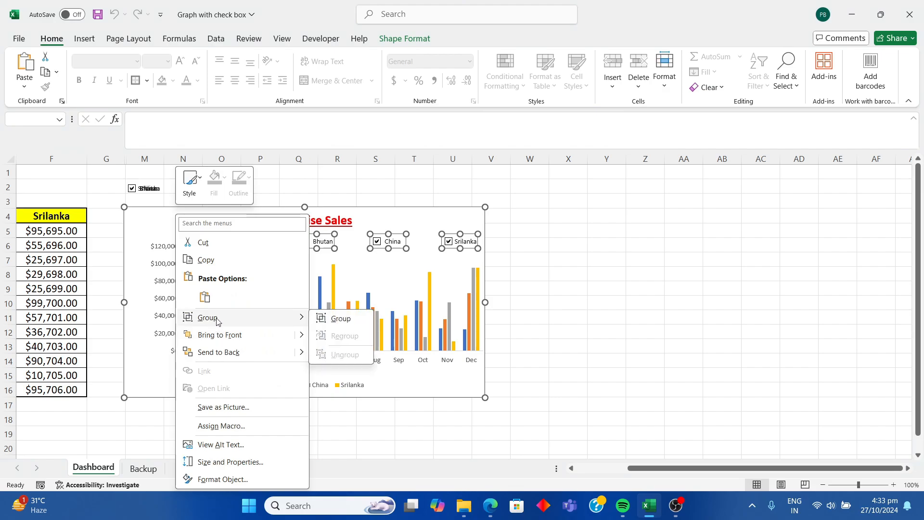
pyautogui.click(339, 319)
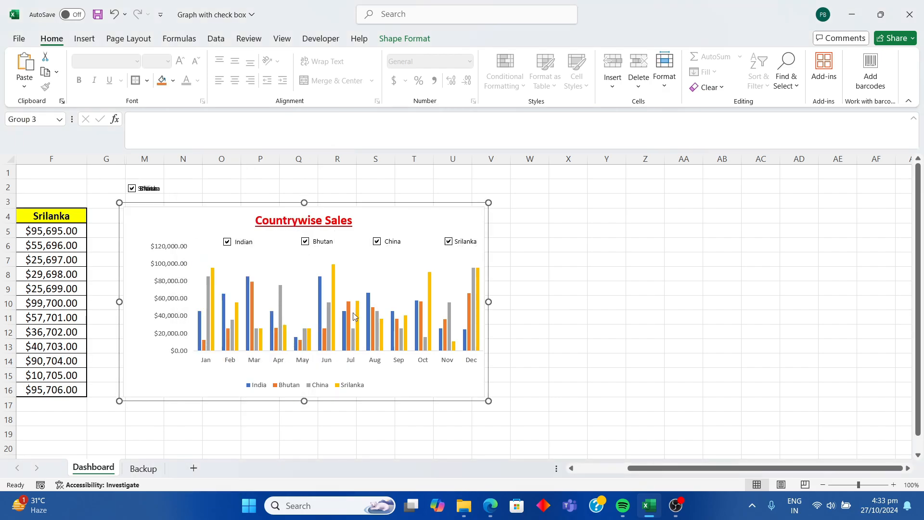
# - Move the grouped chart with its check boxes slightly left on the Dashboard sheet and deselect it
pyautogui.click(609, 269)
pyautogui.moveTo(219, 229); pyautogui.dragTo(175, 214)
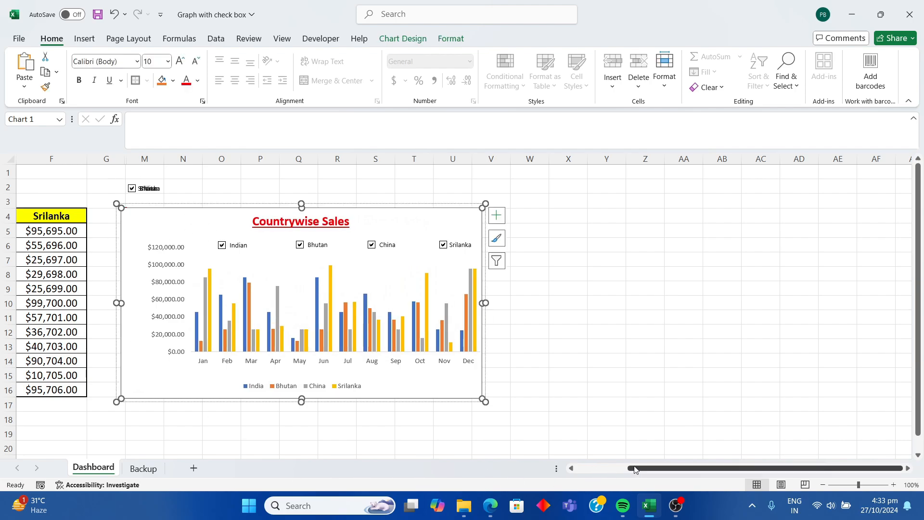
pyautogui.moveTo(635, 469); pyautogui.dragTo(583, 469)
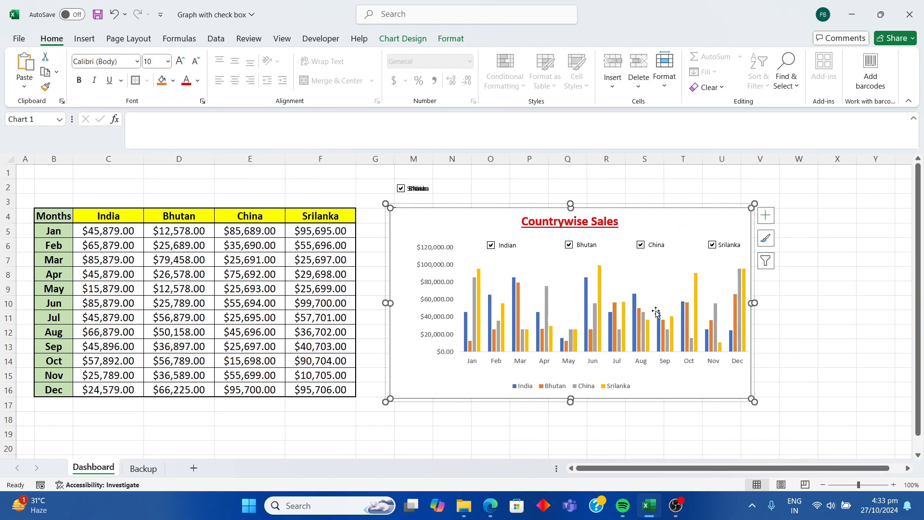
pyautogui.click(727, 432)
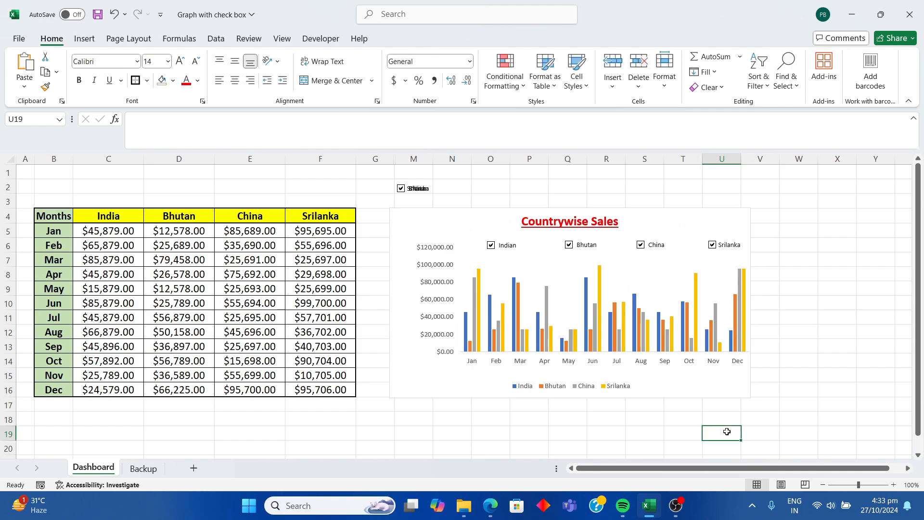
# - Copy the grouped chart with its check boxes from the Dashboard sheet to cell C5 of a new worksheet
pyautogui.rightClick(481, 224)
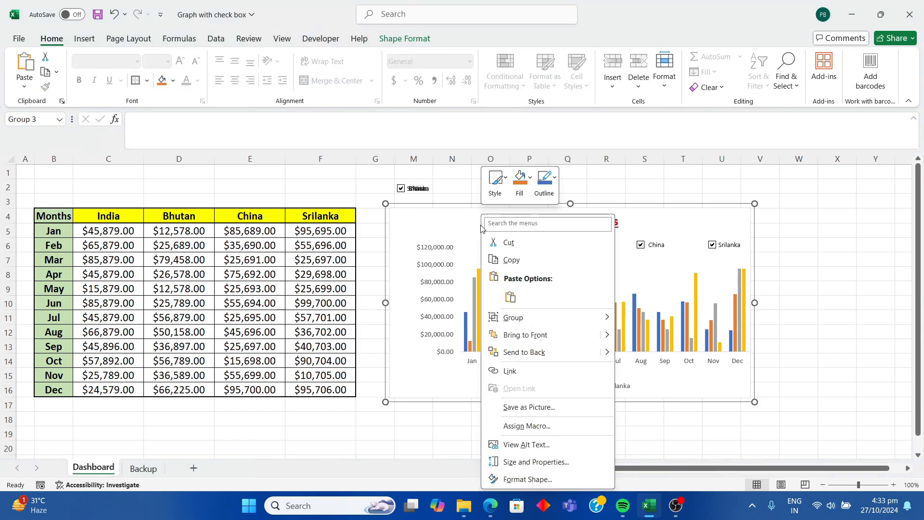
pyautogui.click(505, 256)
pyautogui.click(194, 468)
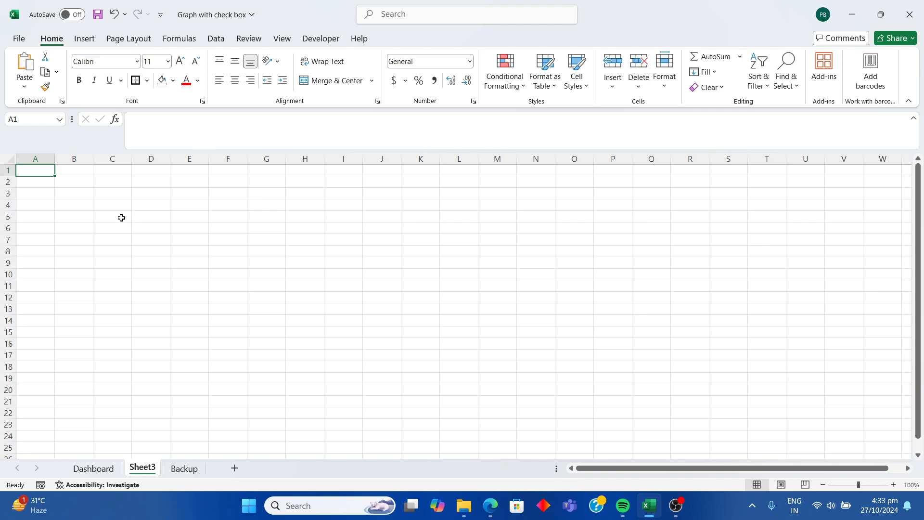
pyautogui.click(121, 217)
pyautogui.hotkey('ctrl', 'v')
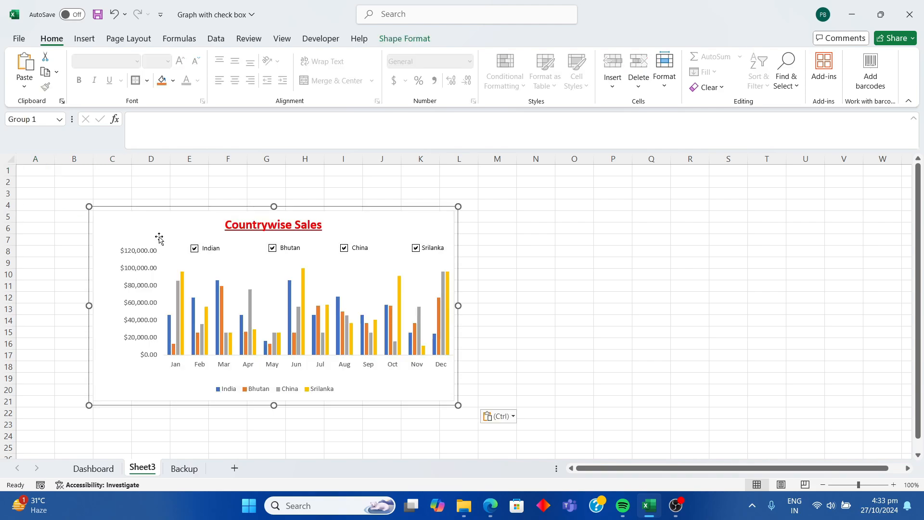
# - Rename the new worksheet holding the copied chart as Graph
pyautogui.rightClick(152, 464)
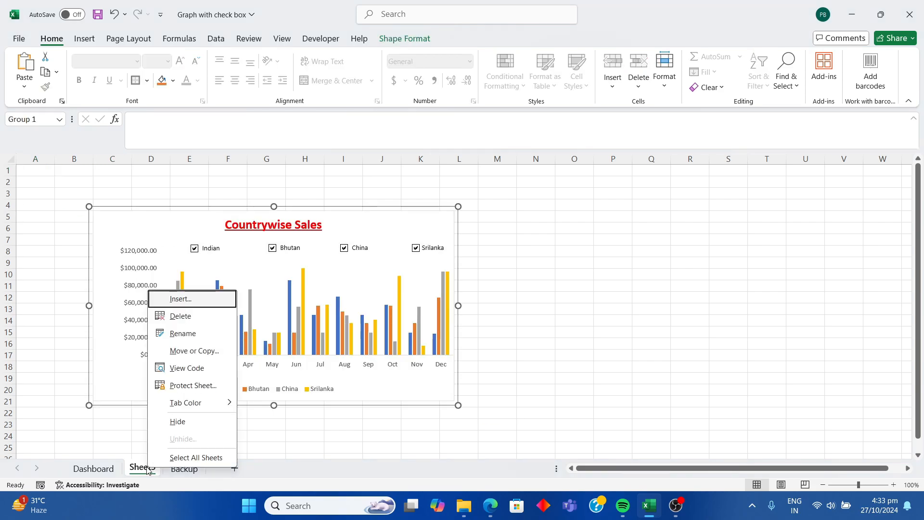
pyautogui.click(183, 334)
pyautogui.write('Gr')
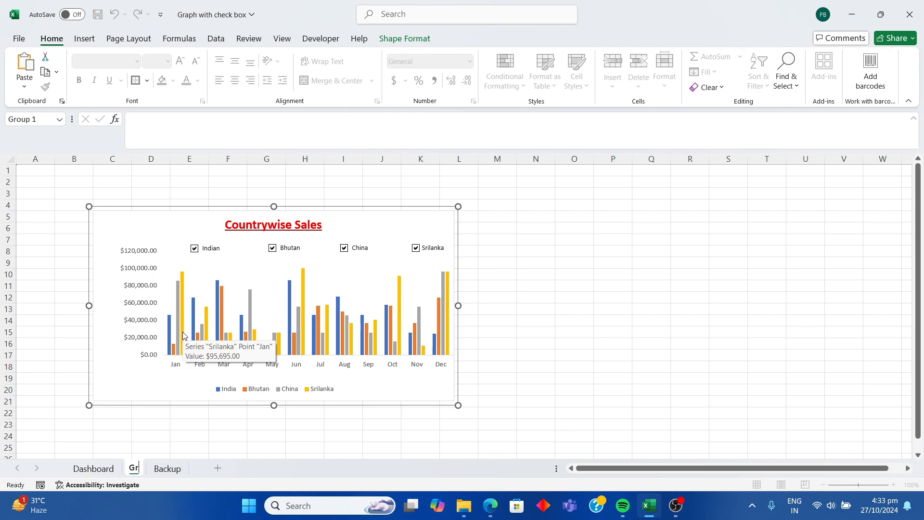
pyautogui.write('aph')
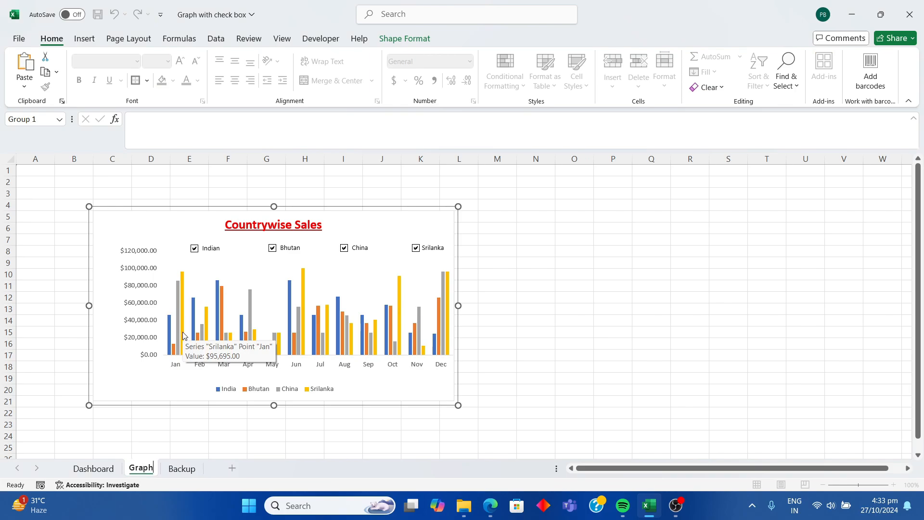
pyautogui.click(574, 276)
# - Enlarge the grouped chart on the Graph sheet to span about columns B to Q, starting from row 1
pyautogui.click(456, 407)
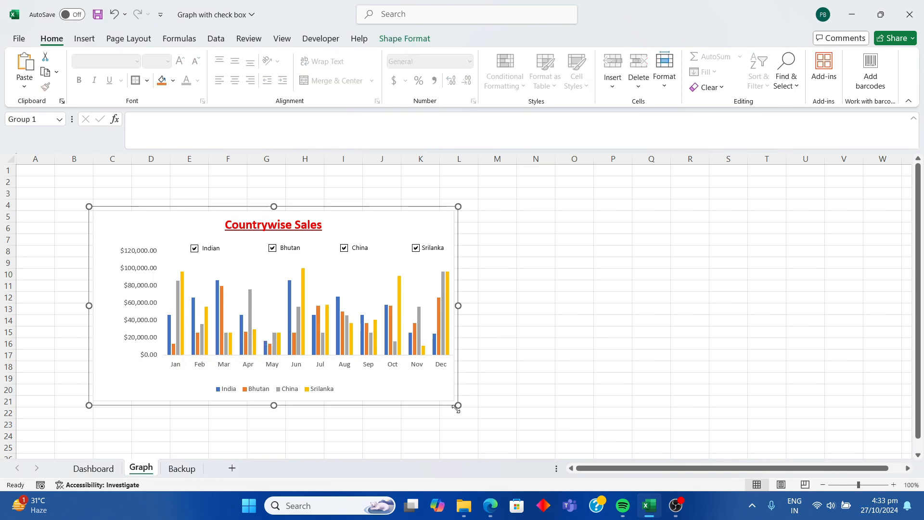
pyautogui.moveTo(459, 407); pyautogui.dragTo(533, 453)
pyautogui.scroll(-2, 649, 305)
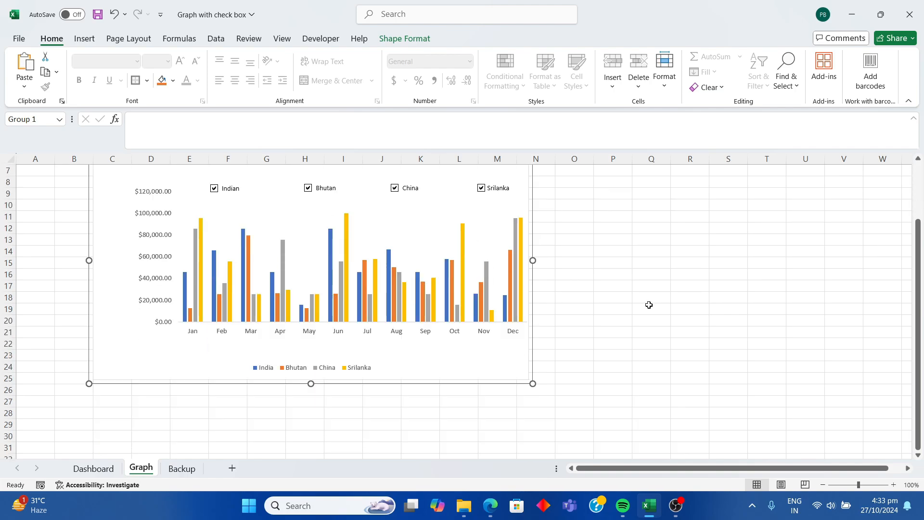
pyautogui.moveTo(657, 433); pyautogui.dragTo(658, 433)
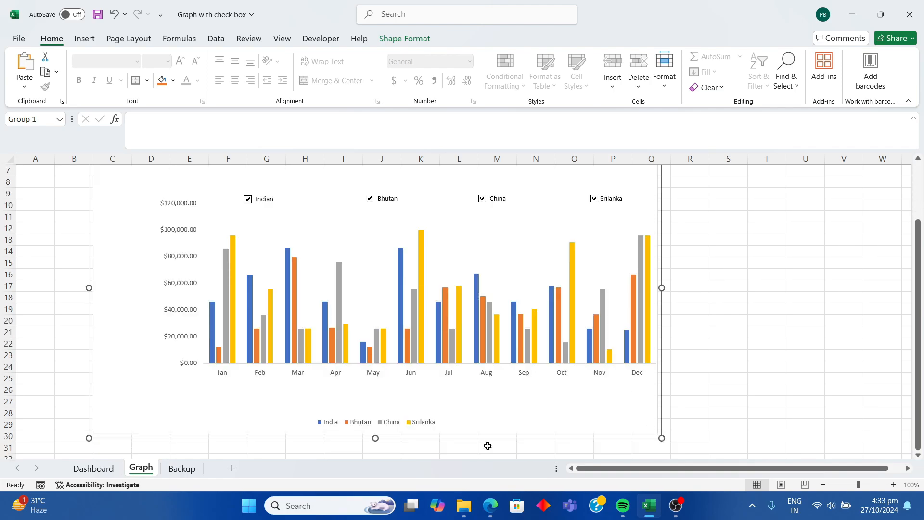
pyautogui.moveTo(375, 437); pyautogui.dragTo(375, 468)
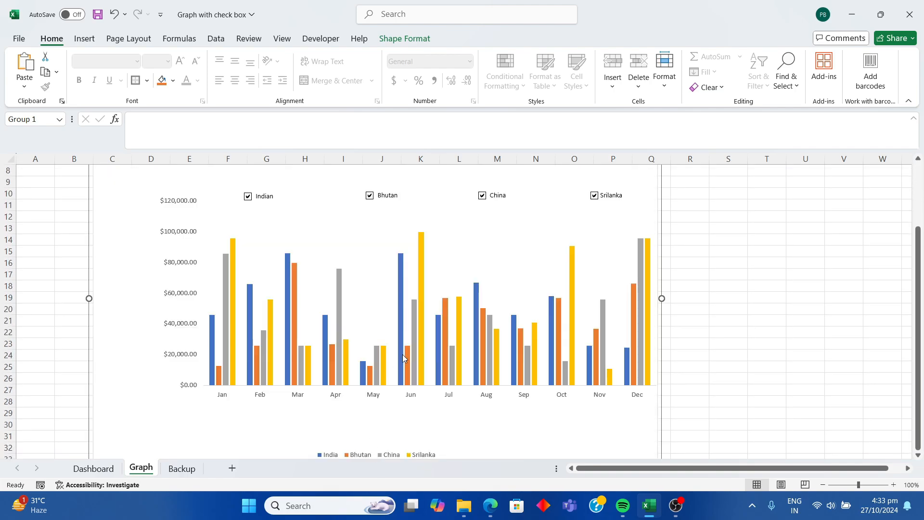
pyautogui.scroll(3, 403, 354)
pyautogui.moveTo(378, 206); pyautogui.dragTo(375, 167)
pyautogui.moveTo(89, 360); pyautogui.dragTo(50, 360)
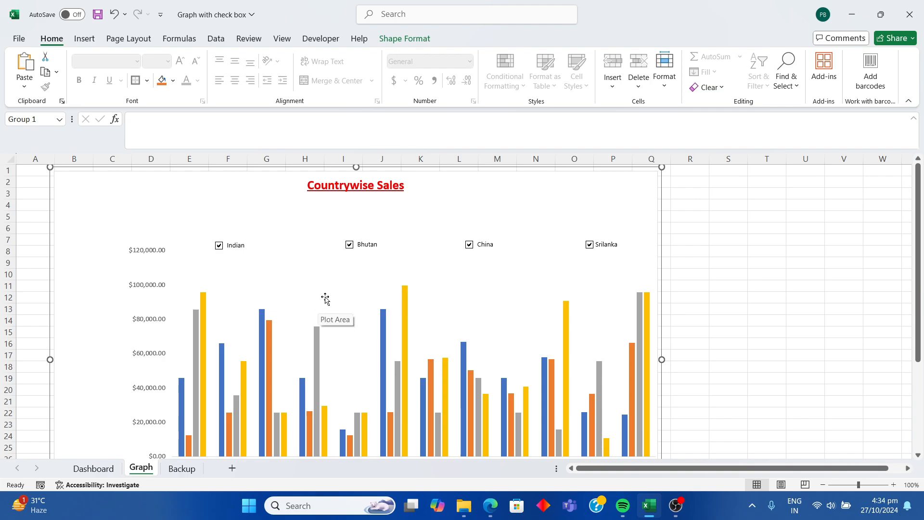
# - Clear the Indian, Bhutan, China and Srilanka check boxes one by one on the Graph sheet's chart
pyautogui.click(219, 245)
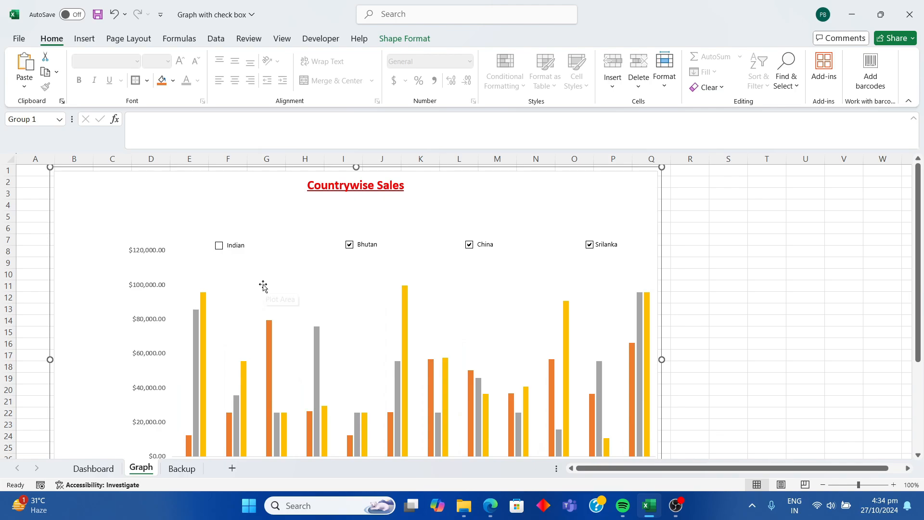
pyautogui.scroll(-1, 236, 246)
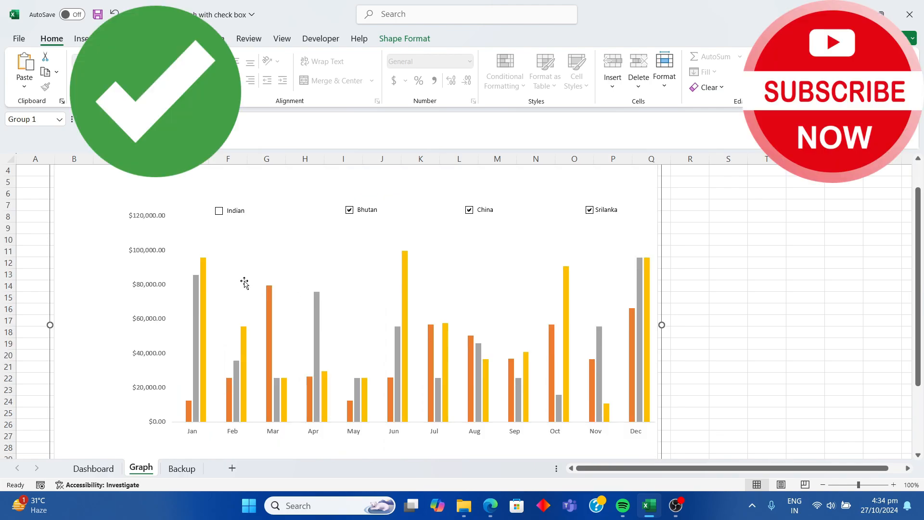
pyautogui.click(349, 210)
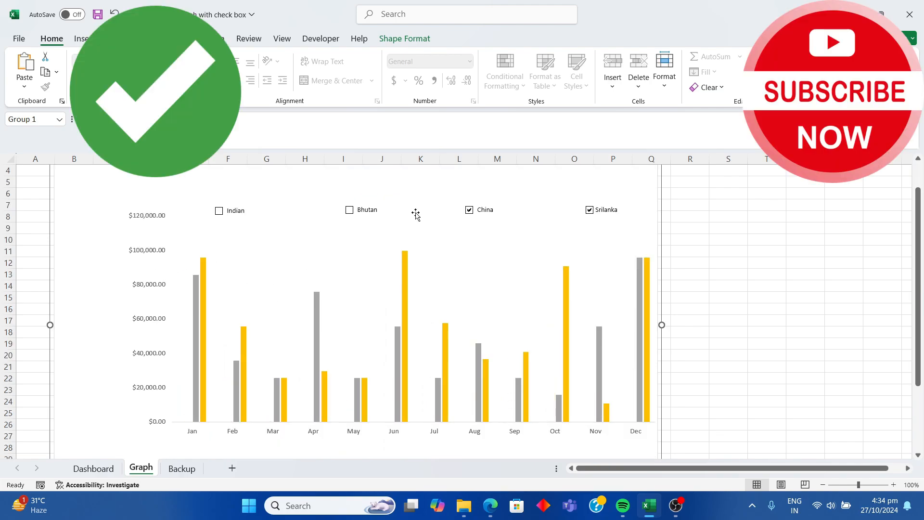
pyautogui.click(469, 210)
pyautogui.click(589, 211)
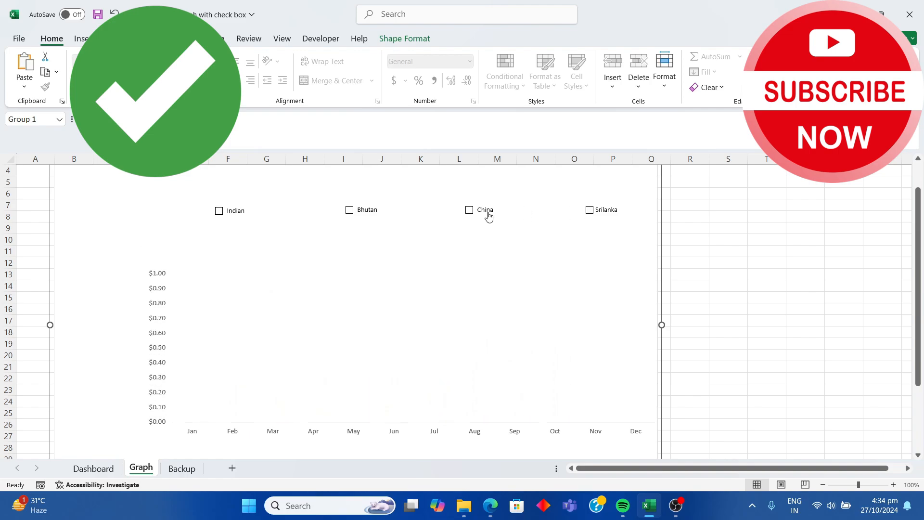
# - Try different combinations of the Indian, Bhutan and China check boxes on the Graph sheet's chart, leaving only Bhutan and China selected
pyautogui.click(469, 210)
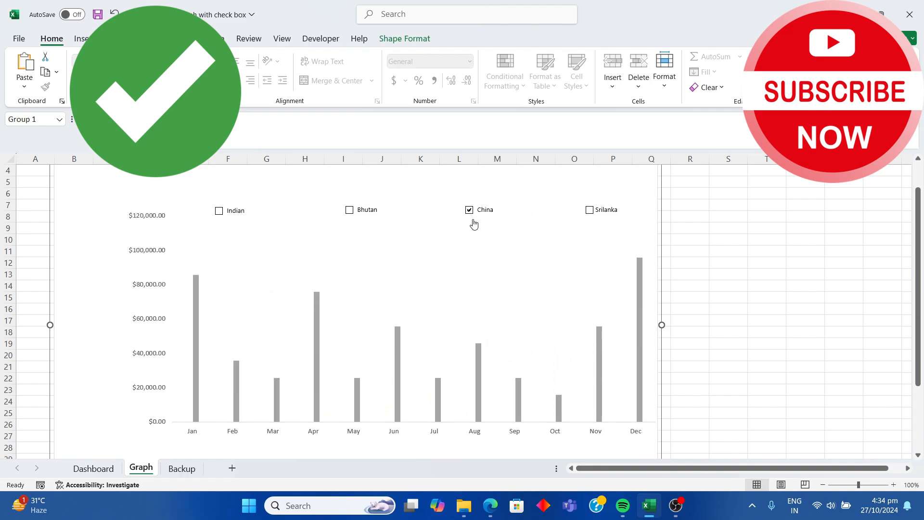
pyautogui.click(474, 212)
pyautogui.click(365, 212)
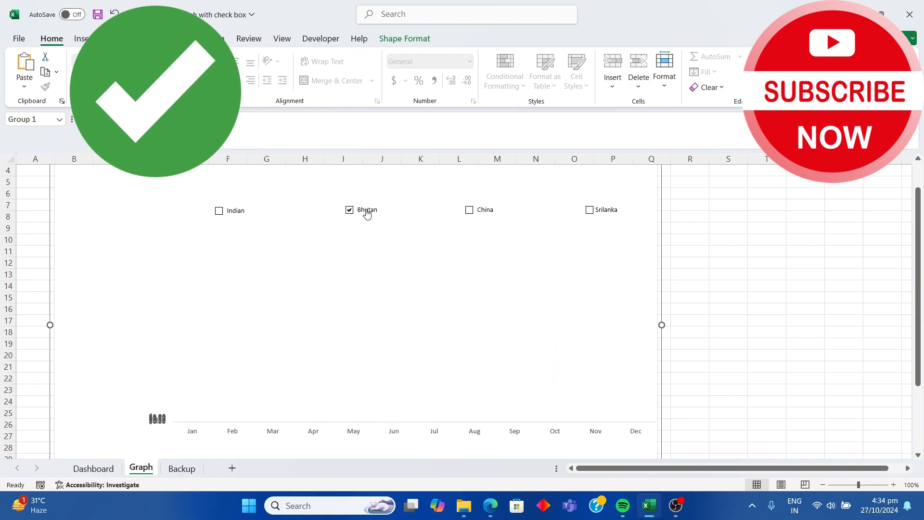
pyautogui.click(230, 216)
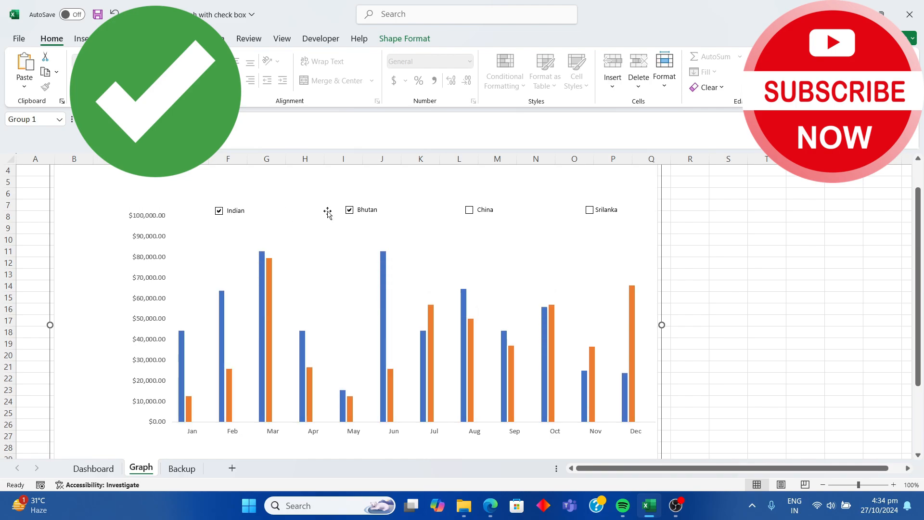
pyautogui.click(350, 211)
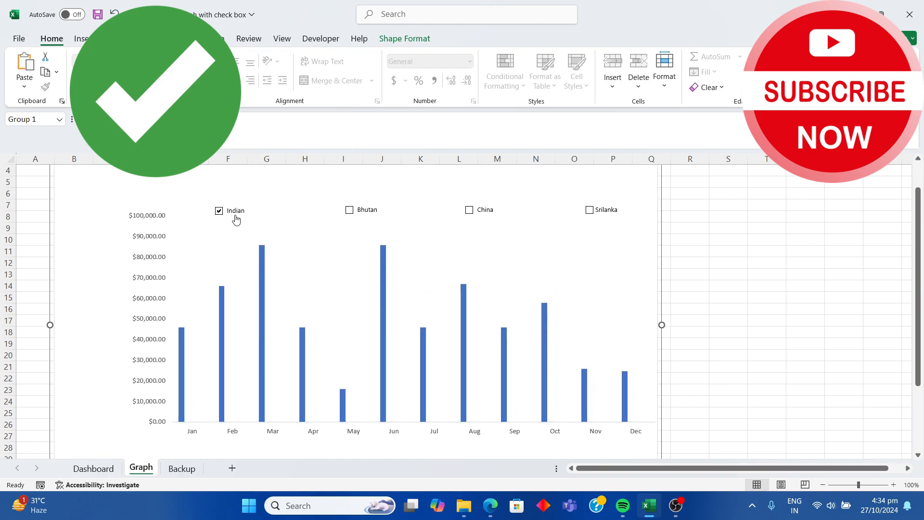
pyautogui.click(470, 210)
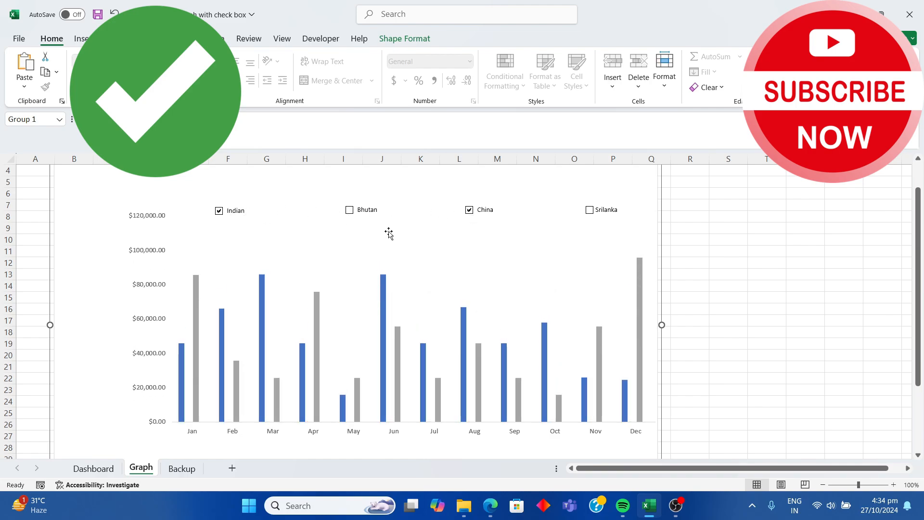
pyautogui.click(231, 215)
pyautogui.click(352, 212)
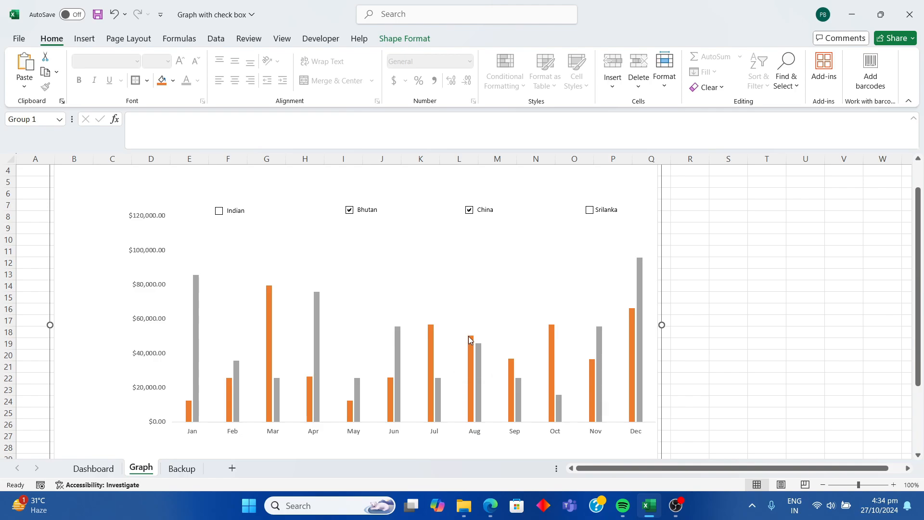
pyautogui.moveTo(435, 327)
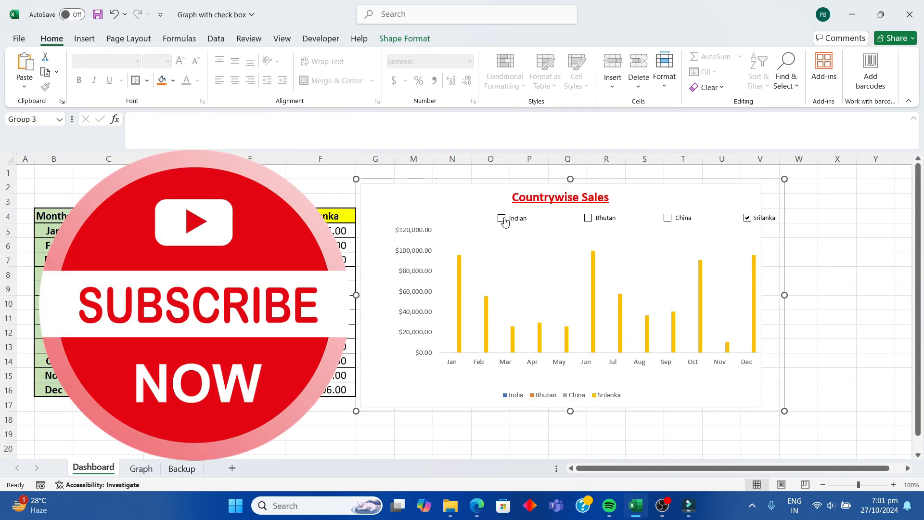
# - Select the Indian and Bhutan check boxes on the Dashboard sheet's chart
pyautogui.click(502, 219)
pyautogui.click(589, 218)
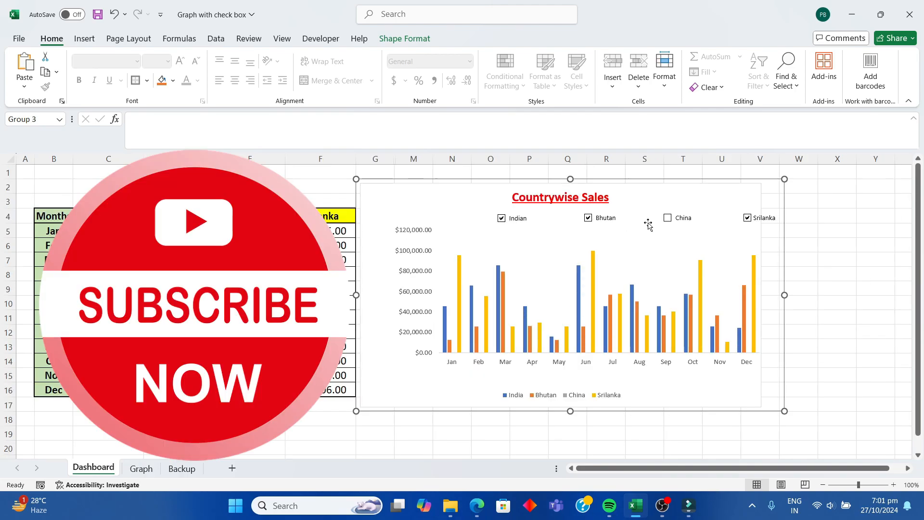